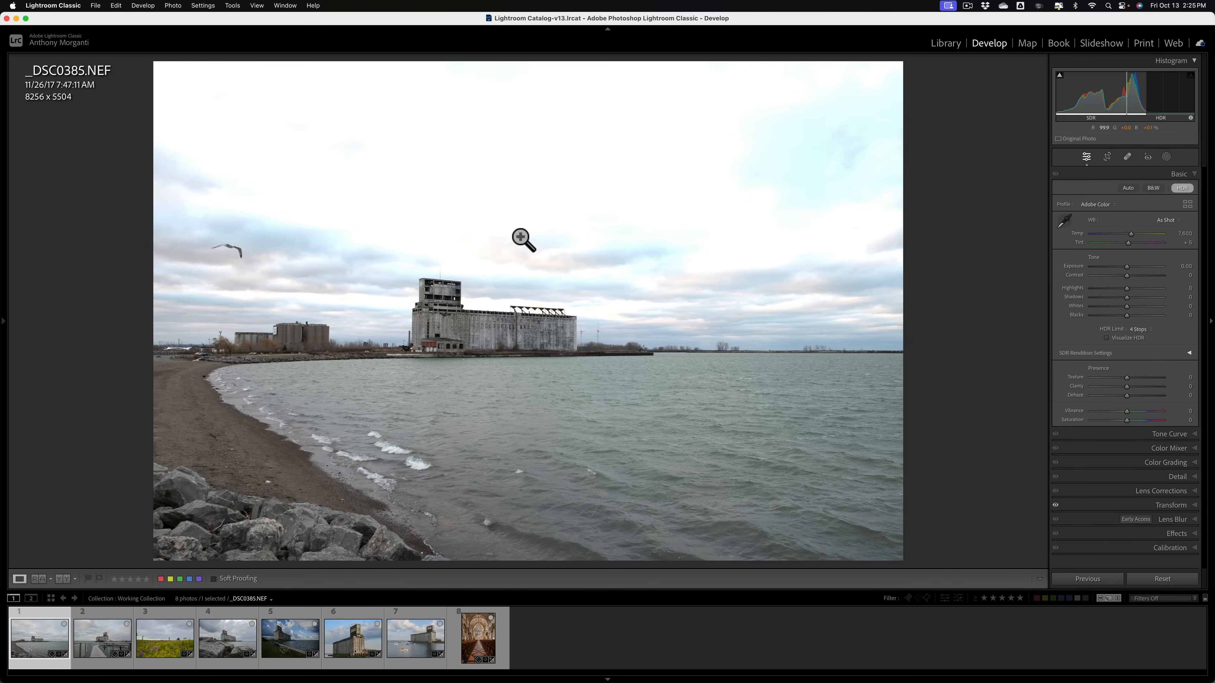
- Switch HDR editing off and on repeatedly to compare the photo's sky and histogram in both modes, finishing with HDR off
{"action": "left_click", "coordinate": [1187, 186]}
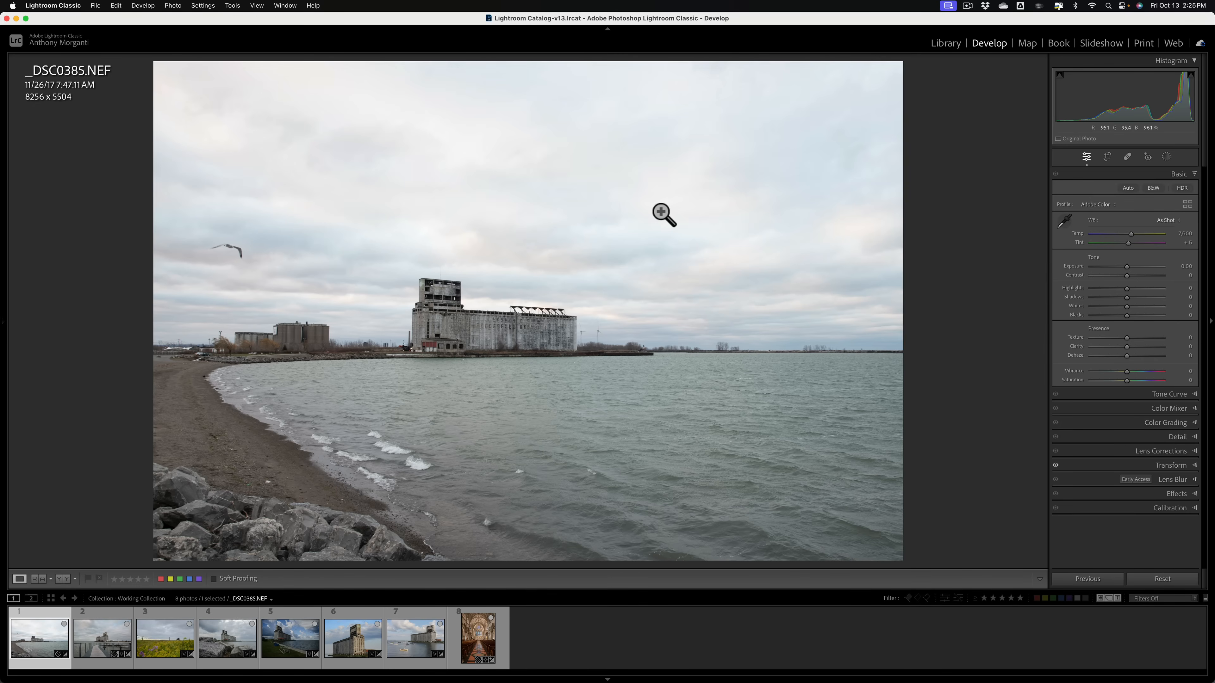
{"action": "left_click", "coordinate": [1182, 188]}
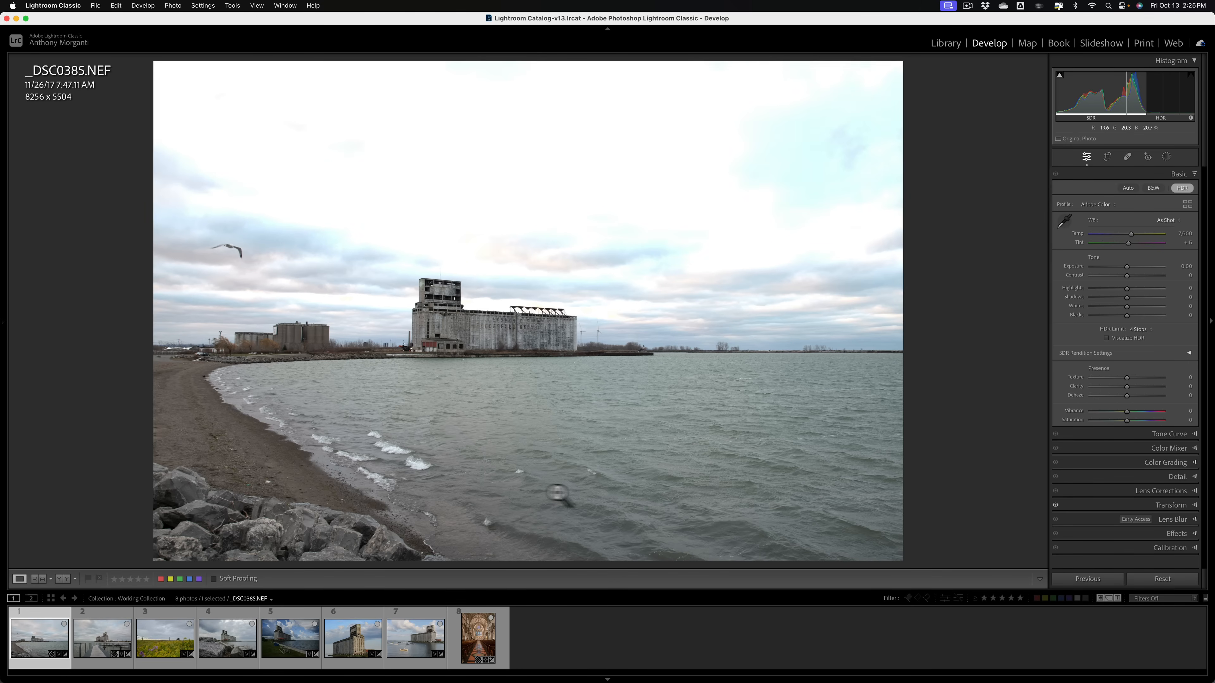
{"action": "left_click", "coordinate": [1182, 188]}
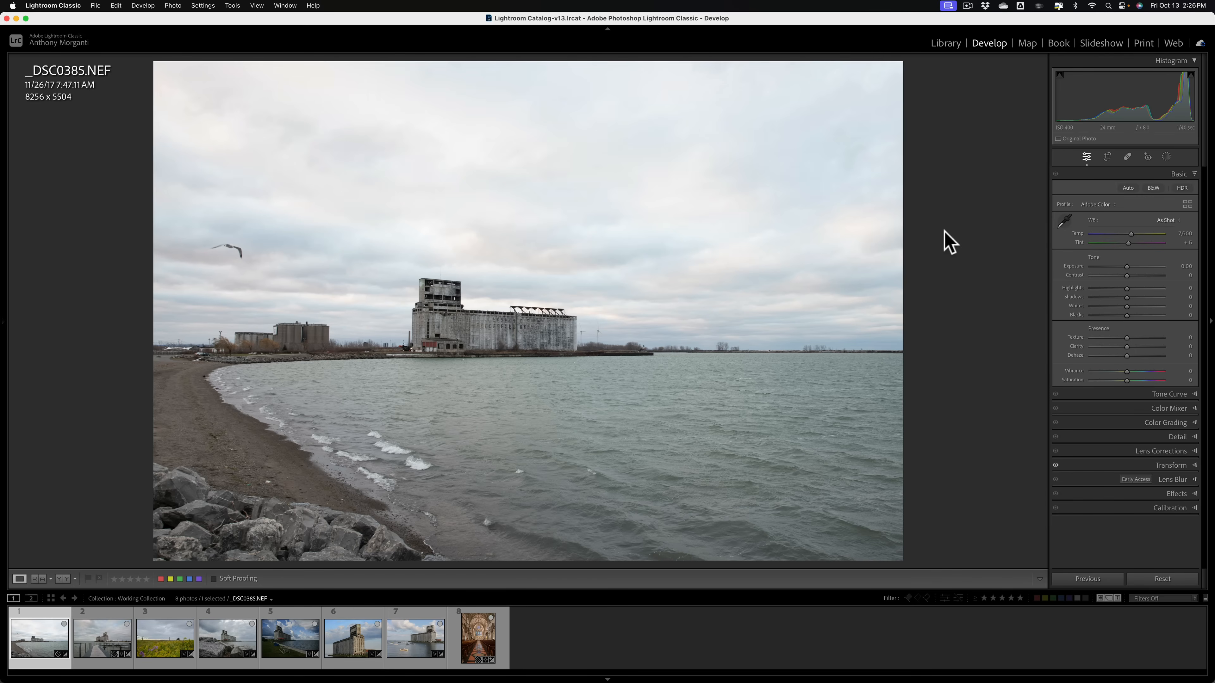
{"action": "left_click", "coordinate": [1183, 188]}
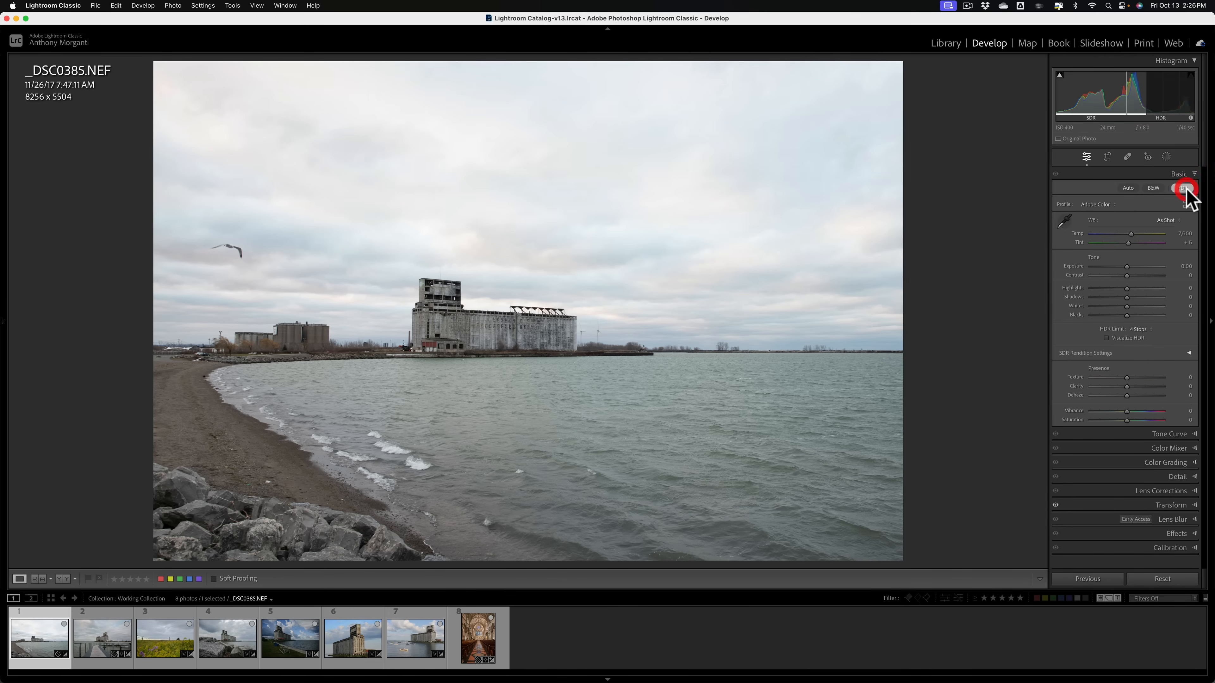
{"action": "left_click", "coordinate": [1184, 188]}
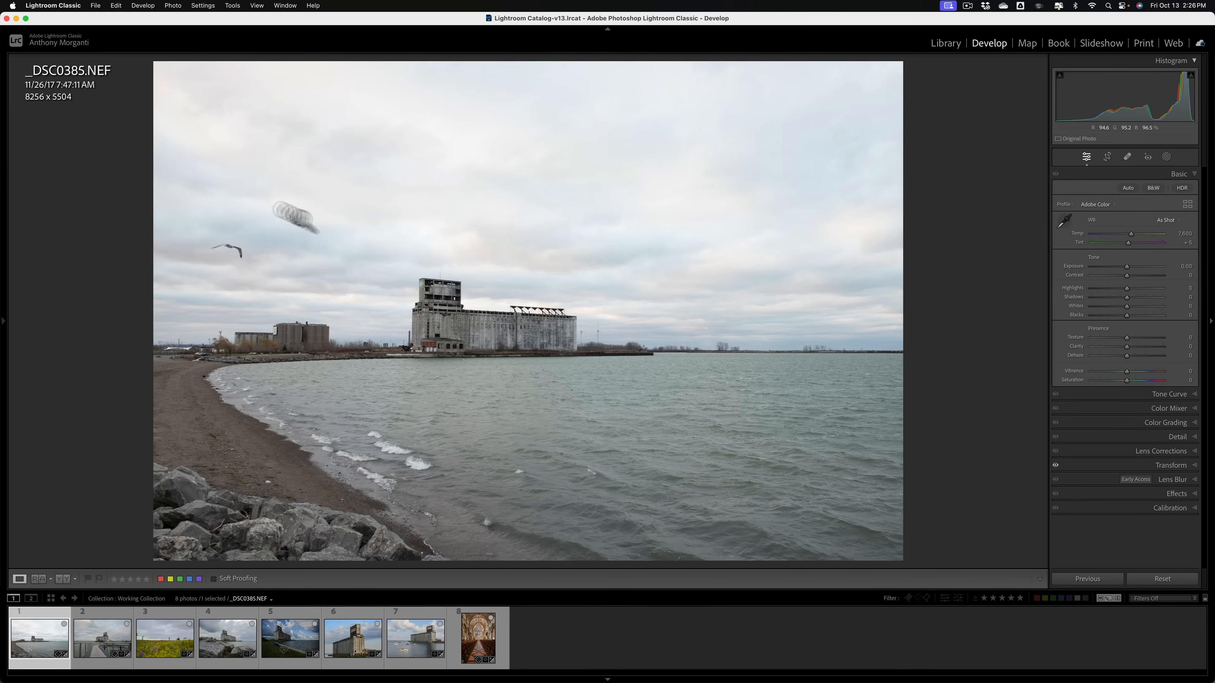
{"action": "left_click", "coordinate": [1181, 188]}
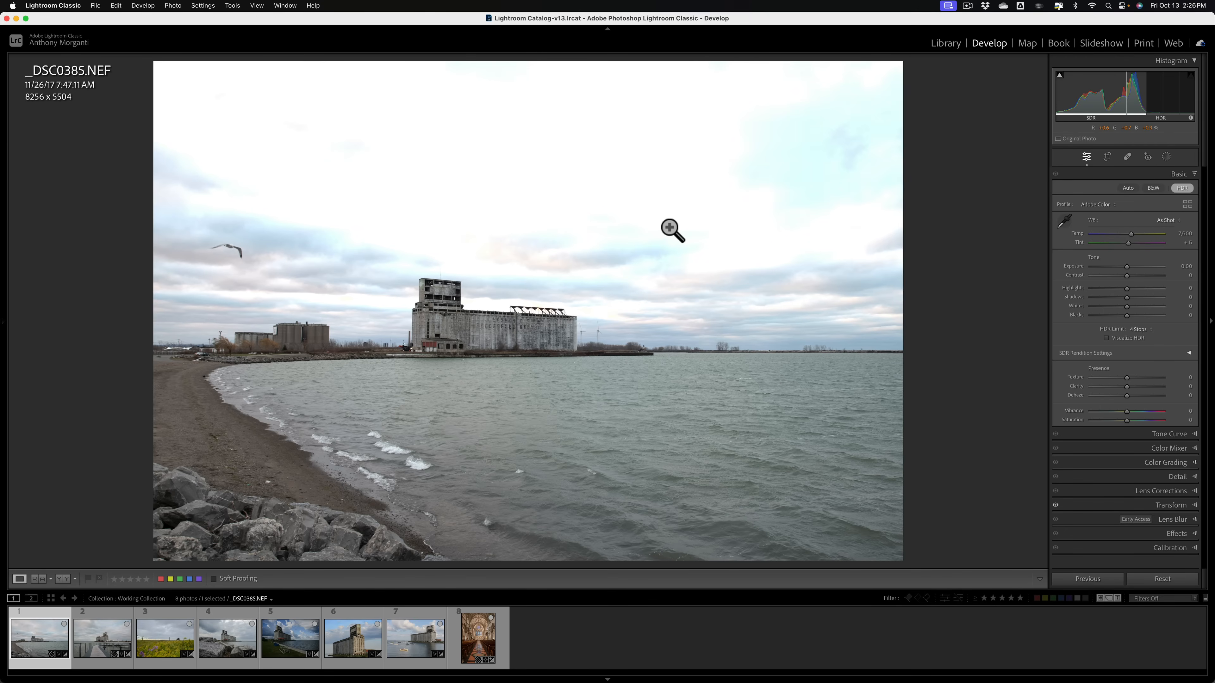
{"action": "left_click", "coordinate": [1182, 188]}
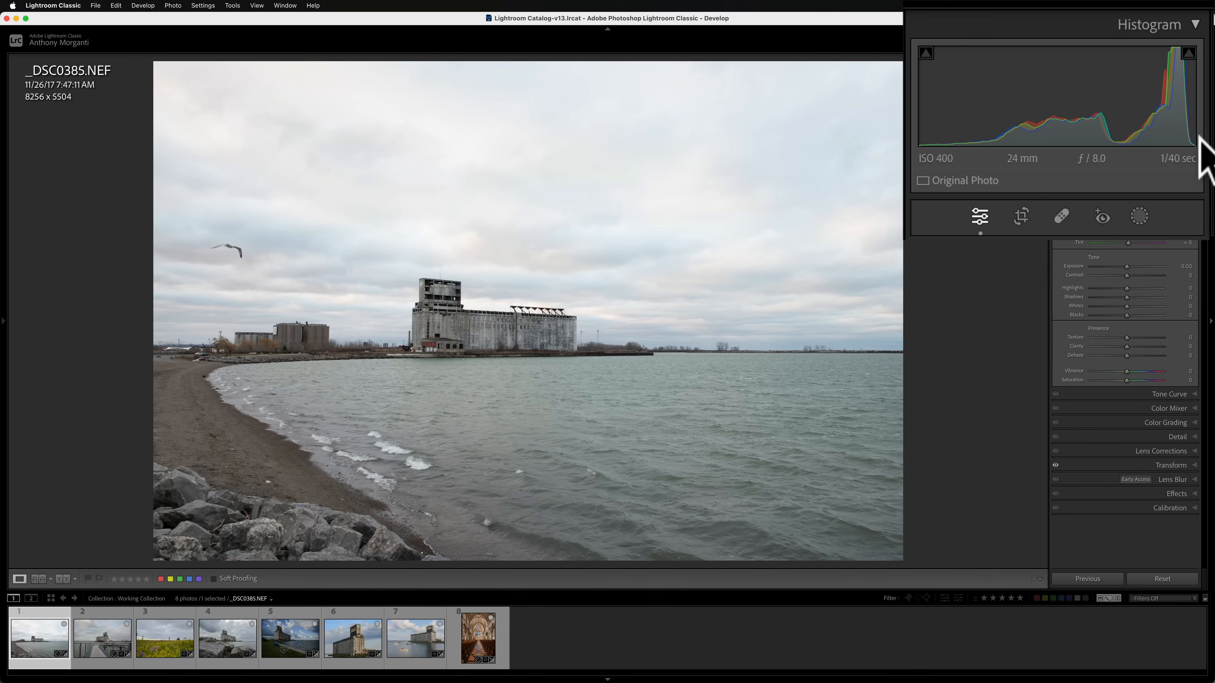
- Examine the photo's Tone Curve with HDR editing off, then return to the Basic adjustments
{"action": "left_click", "coordinate": [1193, 175]}
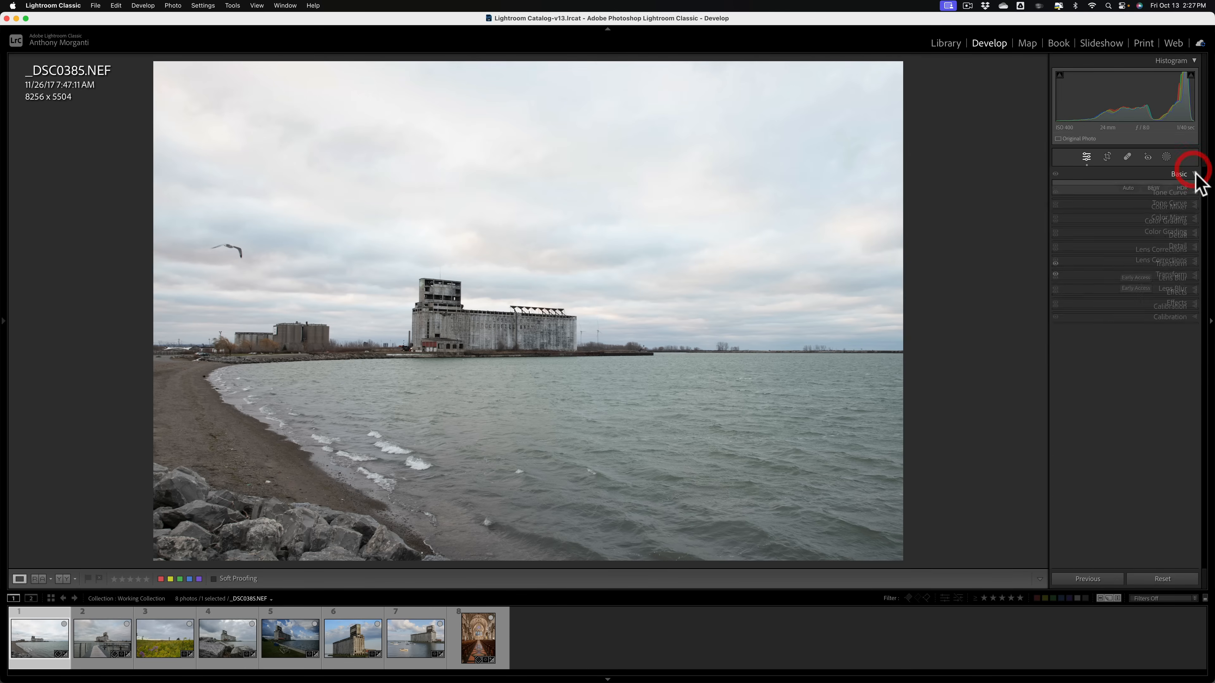
{"action": "left_click", "coordinate": [1196, 193]}
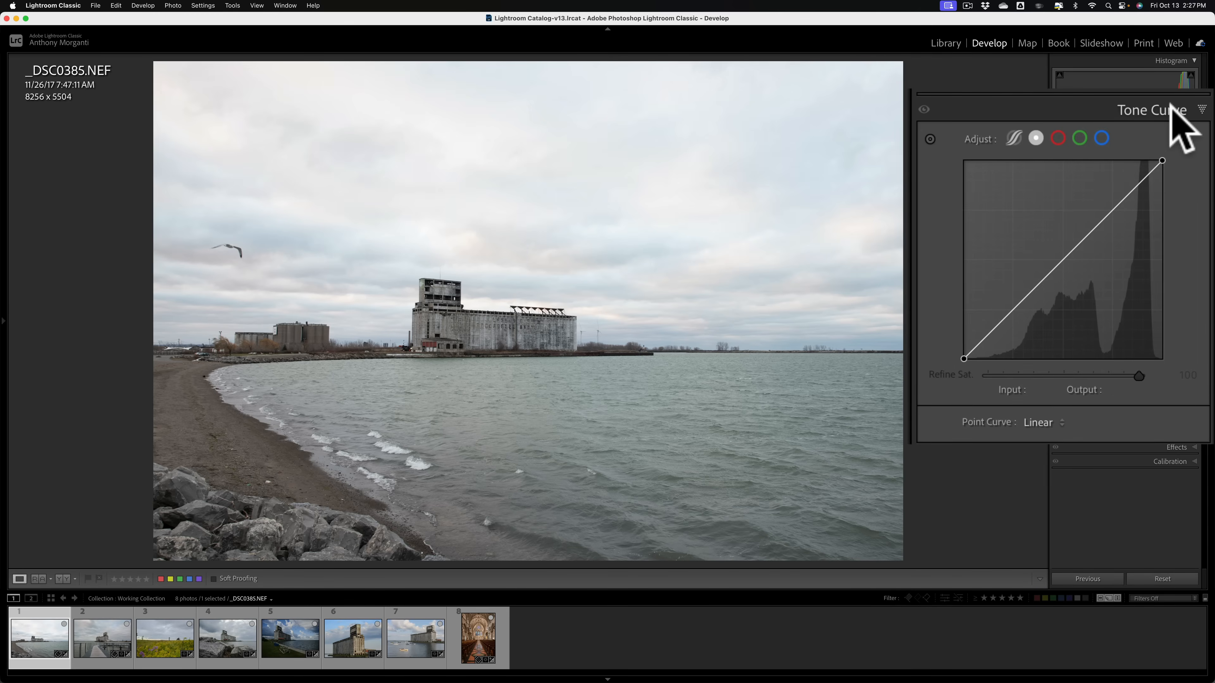
{"action": "left_click", "coordinate": [1183, 115]}
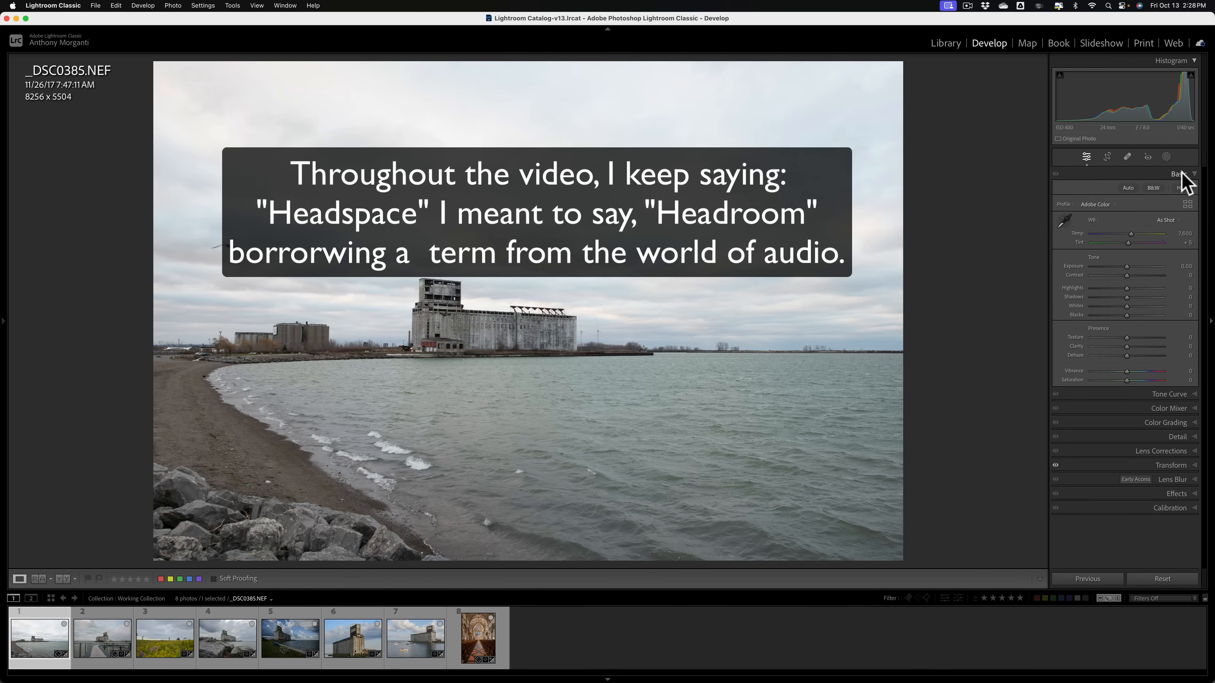
- Turn on HDR editing and examine the parametric and point versions of the Tone Curve, then return to the Basic adjustments
{"action": "left_click", "coordinate": [1182, 188]}
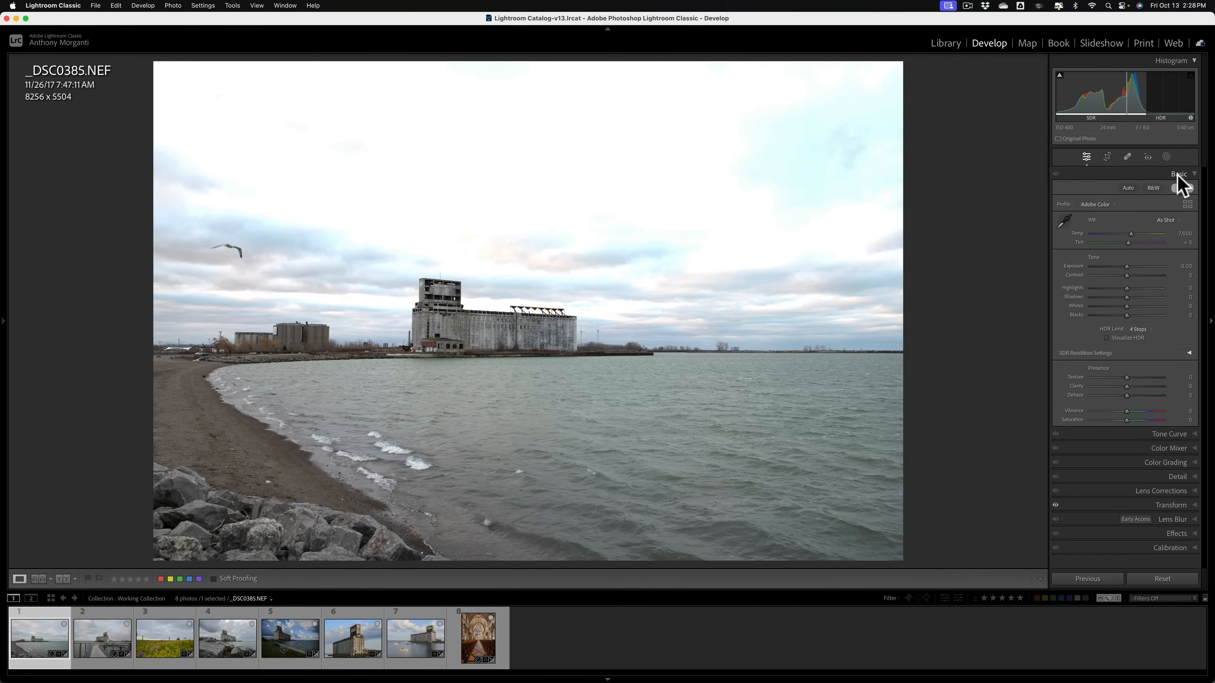
{"action": "left_click", "coordinate": [1178, 175]}
{"action": "left_click", "coordinate": [1179, 188]}
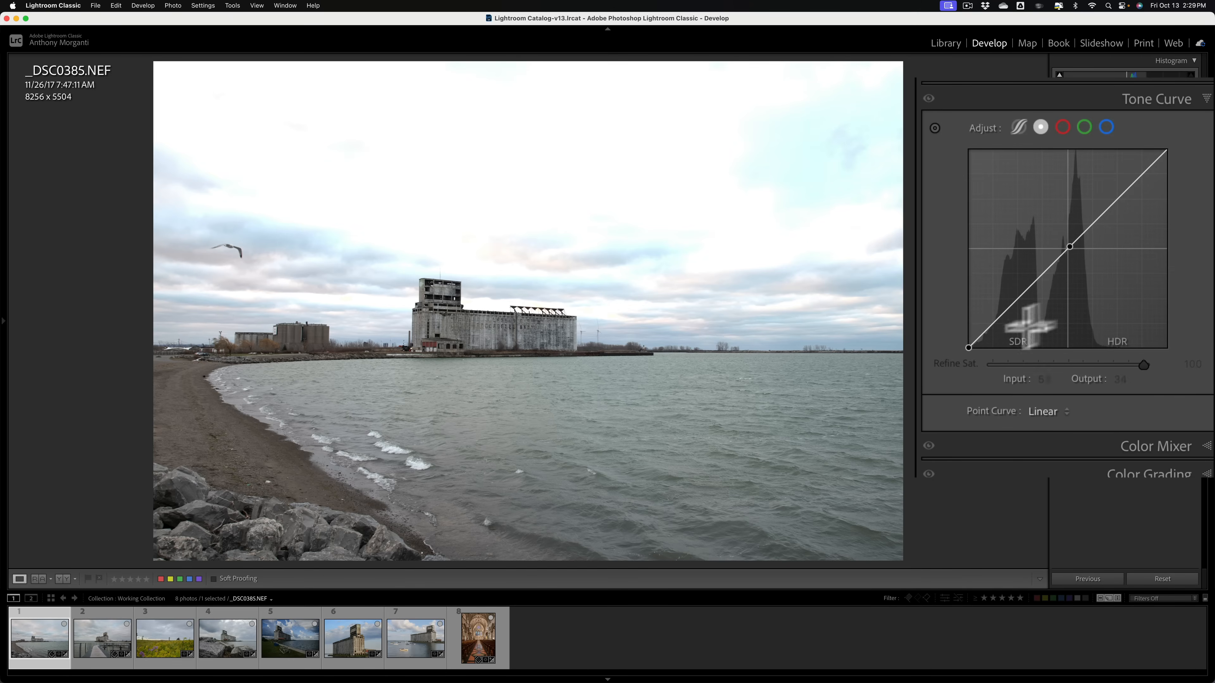
{"action": "left_click", "coordinate": [1018, 127]}
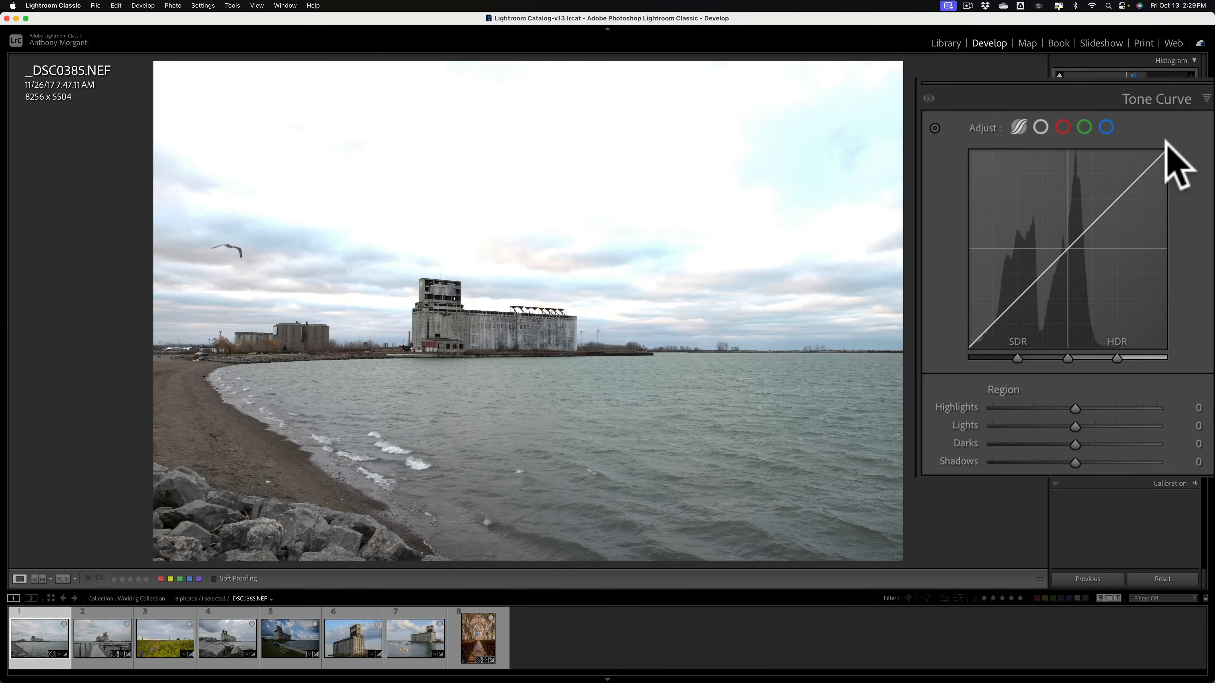
{"action": "left_click", "coordinate": [1040, 127]}
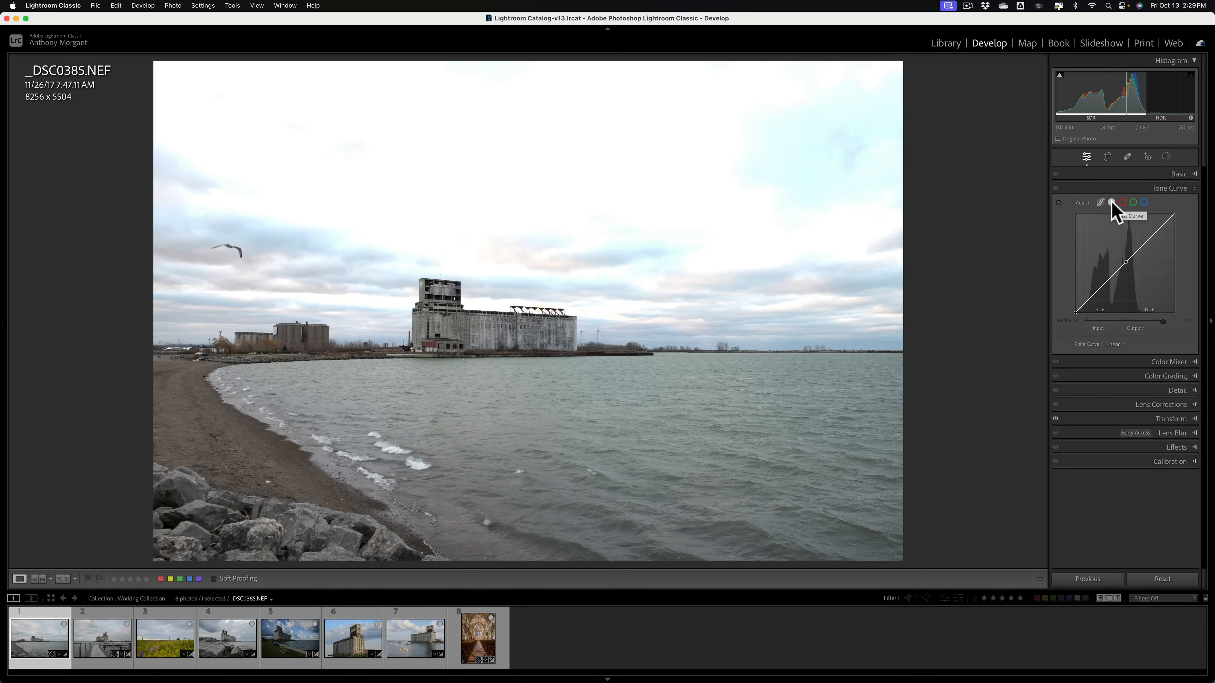
{"action": "left_click", "coordinate": [1167, 189]}
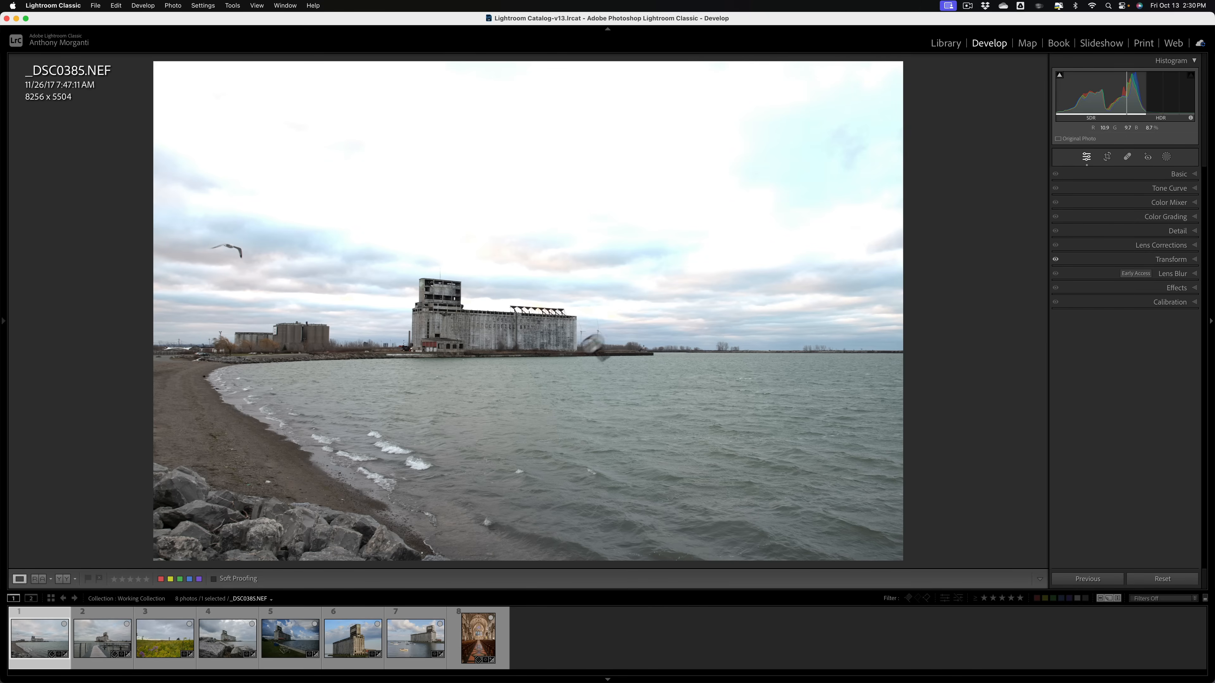
{"action": "left_click", "coordinate": [1184, 175]}
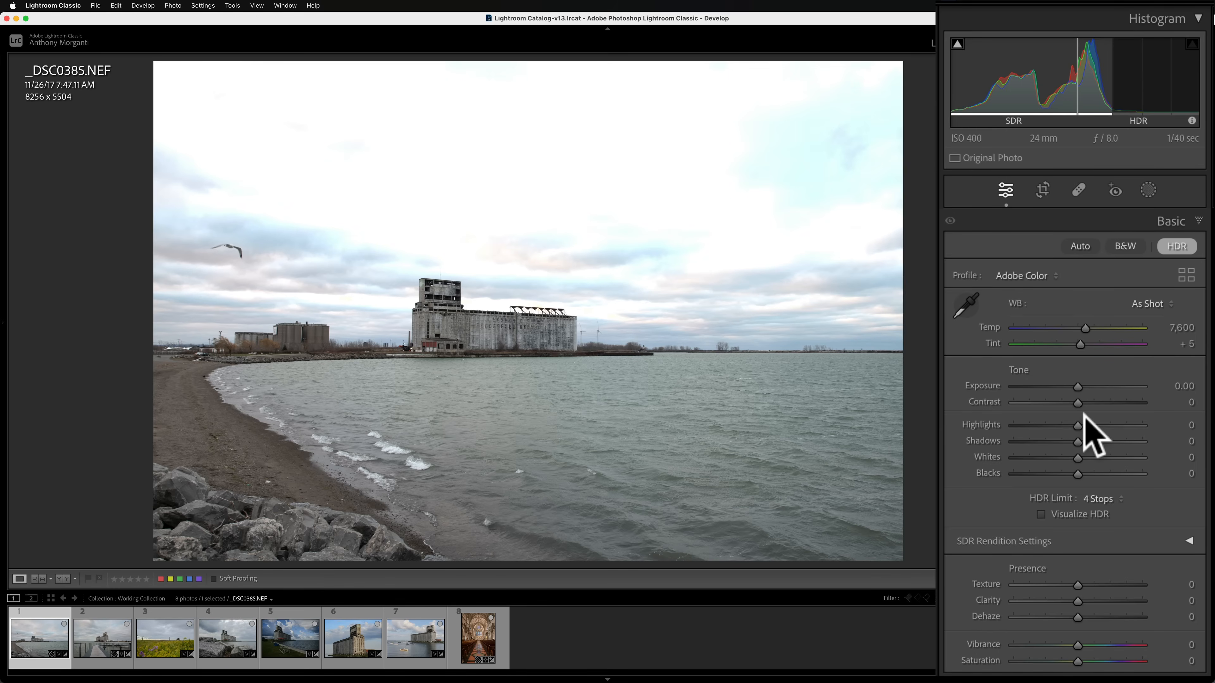
- Turn off HDR editing and raise Whites to +19 while previewing the clipped highlights
{"action": "left_click", "coordinate": [1167, 245]}
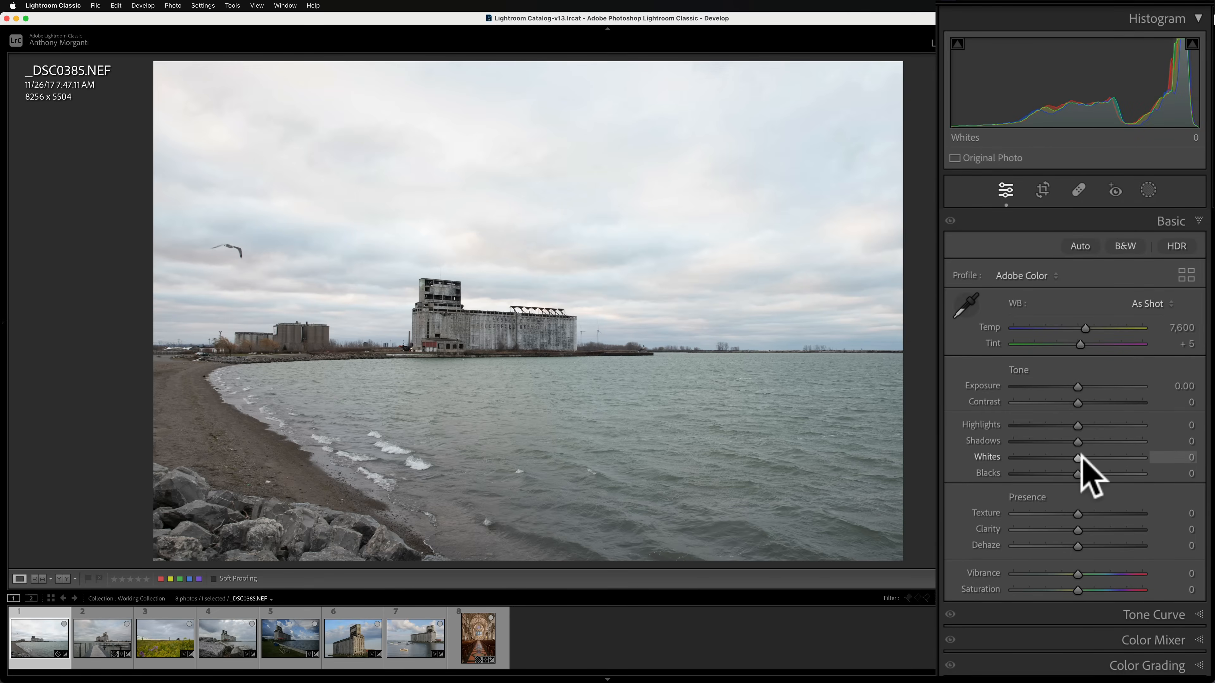
{"action": "key", "text": "alt"}
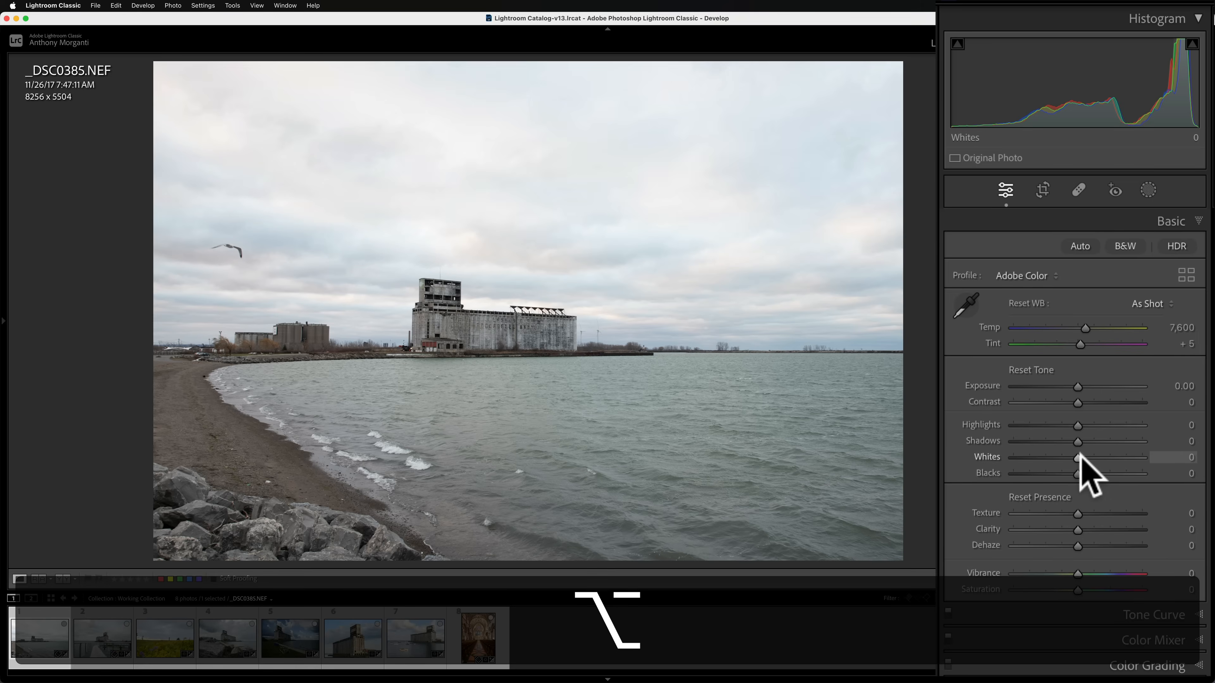
{"action": "left_click", "coordinate": [1078, 458], "text": "alt"}
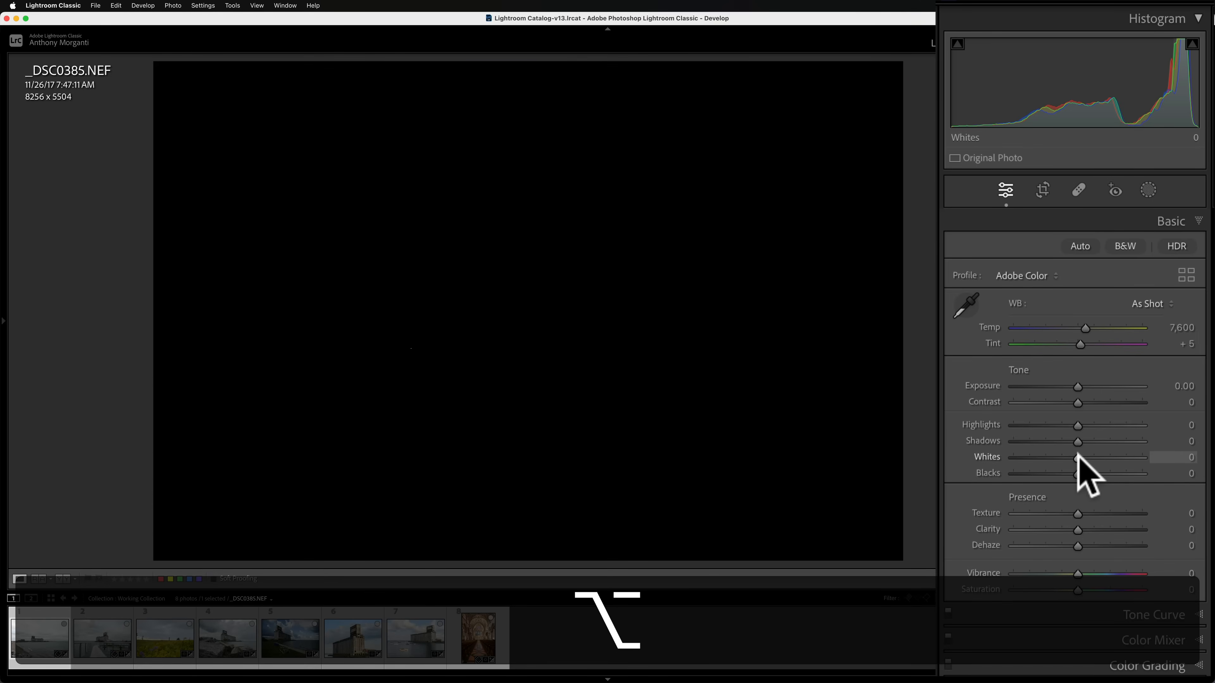
{"action": "mouse_move", "coordinate": [1078, 454]}
{"action": "left_mouse_down"}
{"action": "mouse_move", "coordinate": [1107, 455]}
{"action": "mouse_move", "coordinate": [1089, 456]}
{"action": "left_mouse_up"}
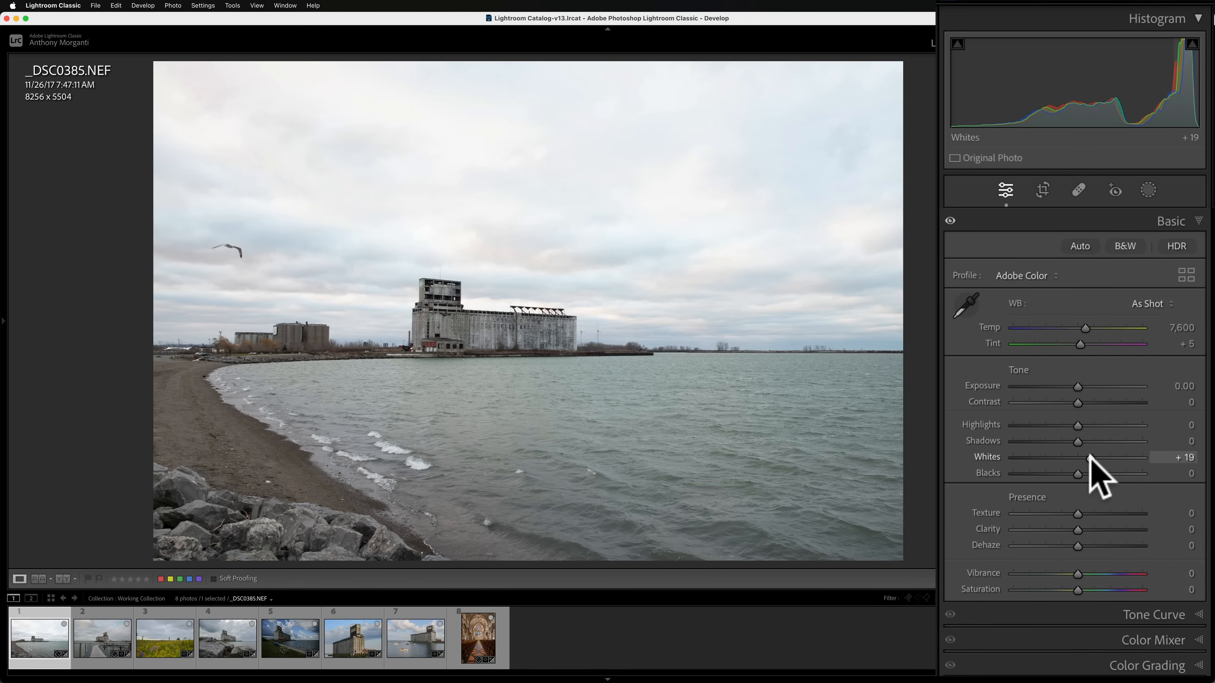
- Show the clipping warnings on the photo and reset Whites to 0
{"action": "key", "text": "j"}
{"action": "mouse_move", "coordinate": [1091, 458]}
{"action": "left_mouse_down"}
{"action": "mouse_move", "coordinate": [1109, 457]}
{"action": "mouse_move", "coordinate": [1091, 458]}
{"action": "left_mouse_up"}
{"action": "double_click", "coordinate": [1091, 458]}
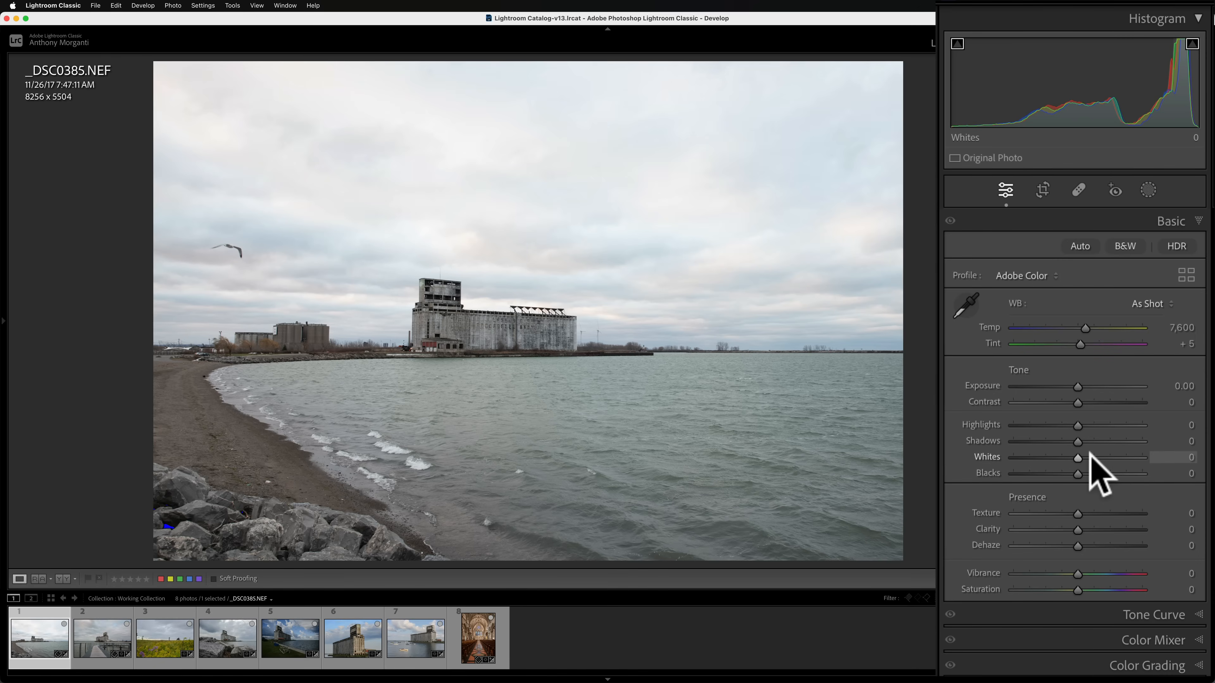
- Turn HDR editing back on and hide the clipping warnings
{"action": "left_click", "coordinate": [1173, 245]}
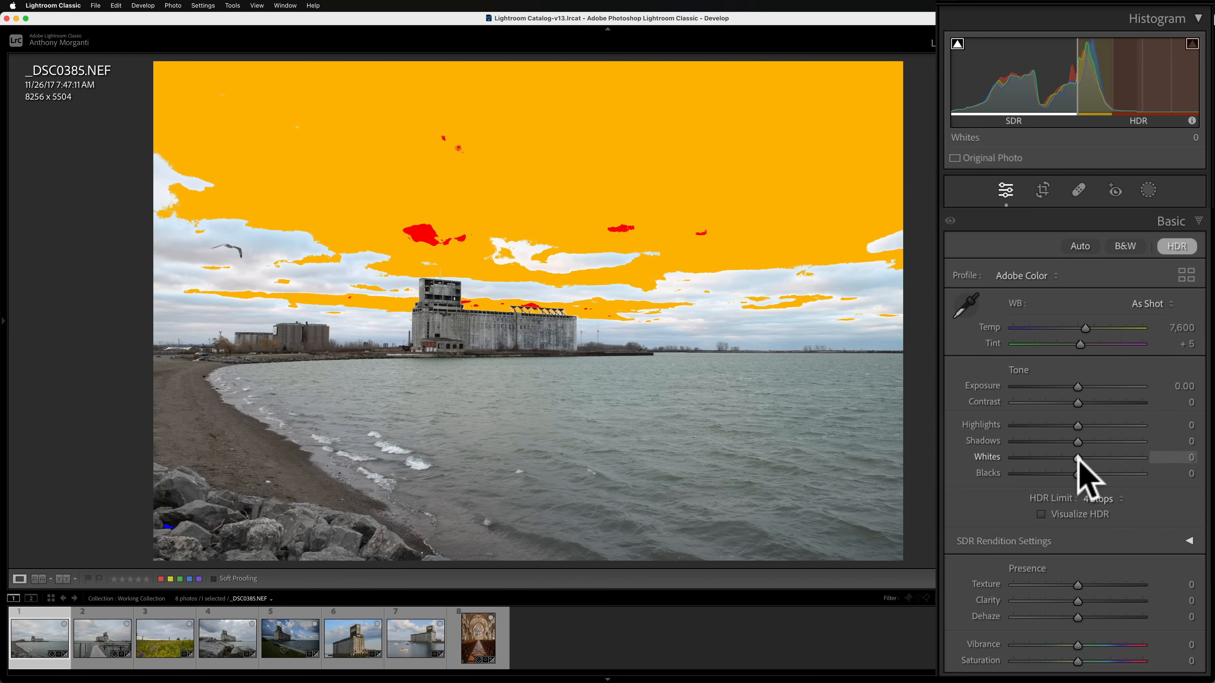
{"action": "key", "text": "j"}
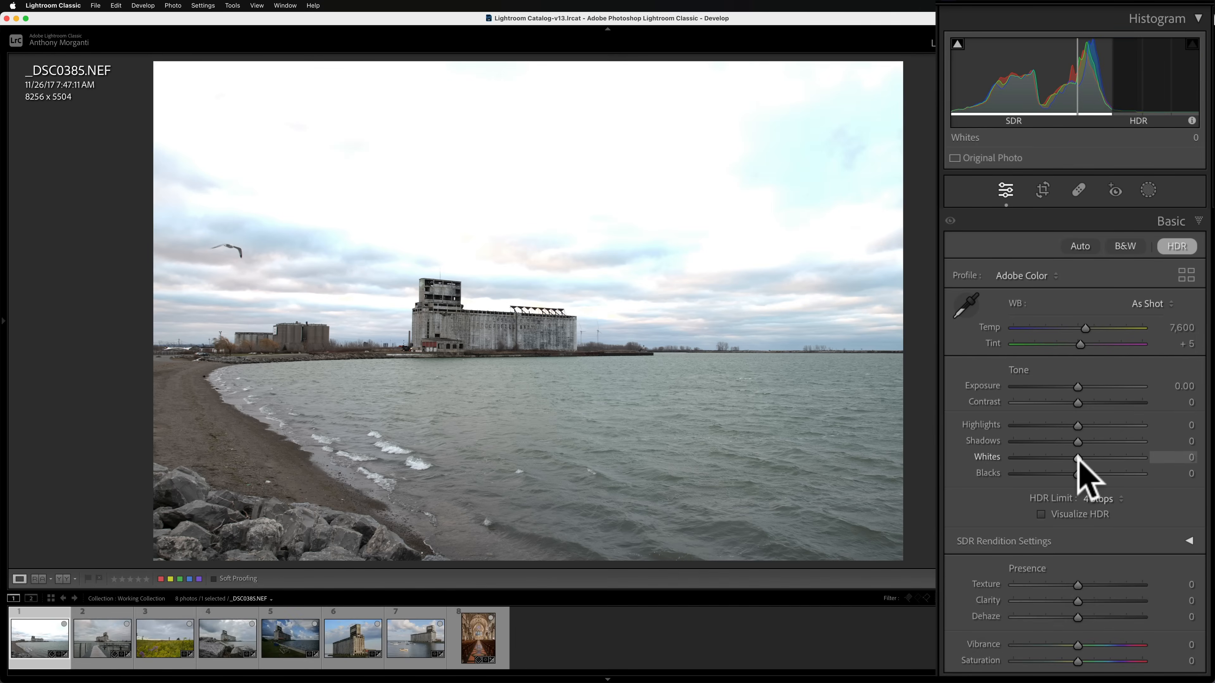
- Try raising Whites to +100 with the clipping preview in HDR mode, then return it to 0
{"action": "key", "text": "alt"}
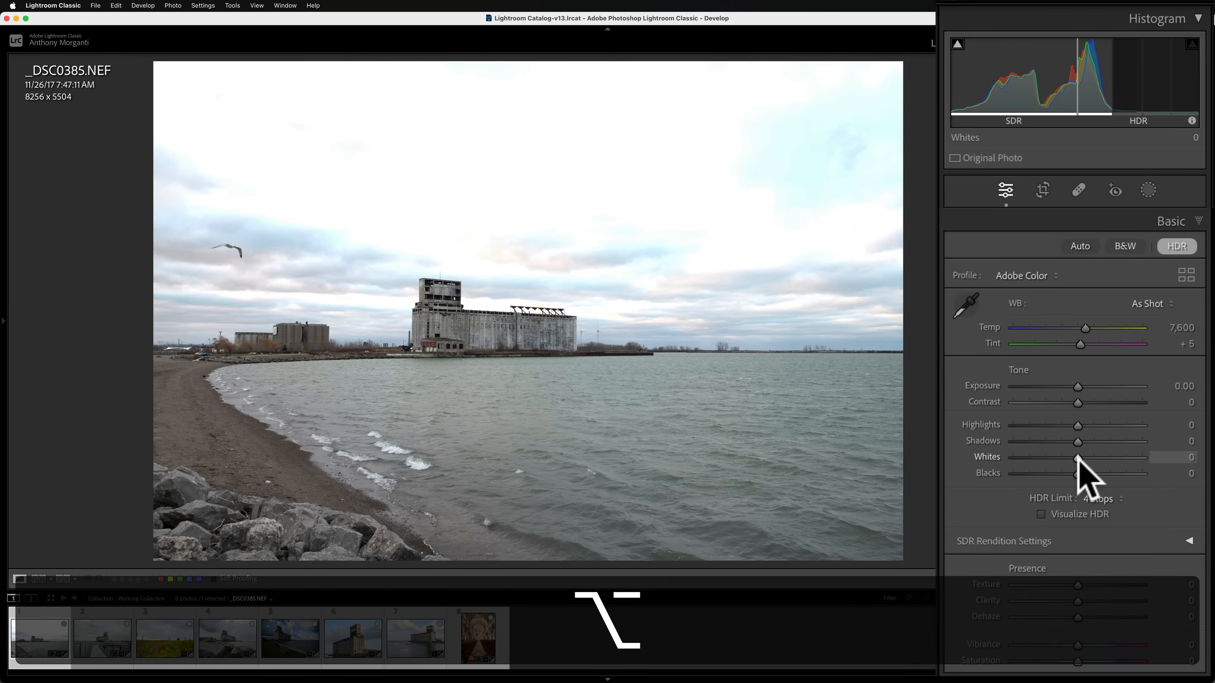
{"action": "left_click", "coordinate": [1078, 459], "text": "alt"}
{"action": "left_click_drag", "start_coordinate": [1077, 459], "coordinate": [1162, 456]}
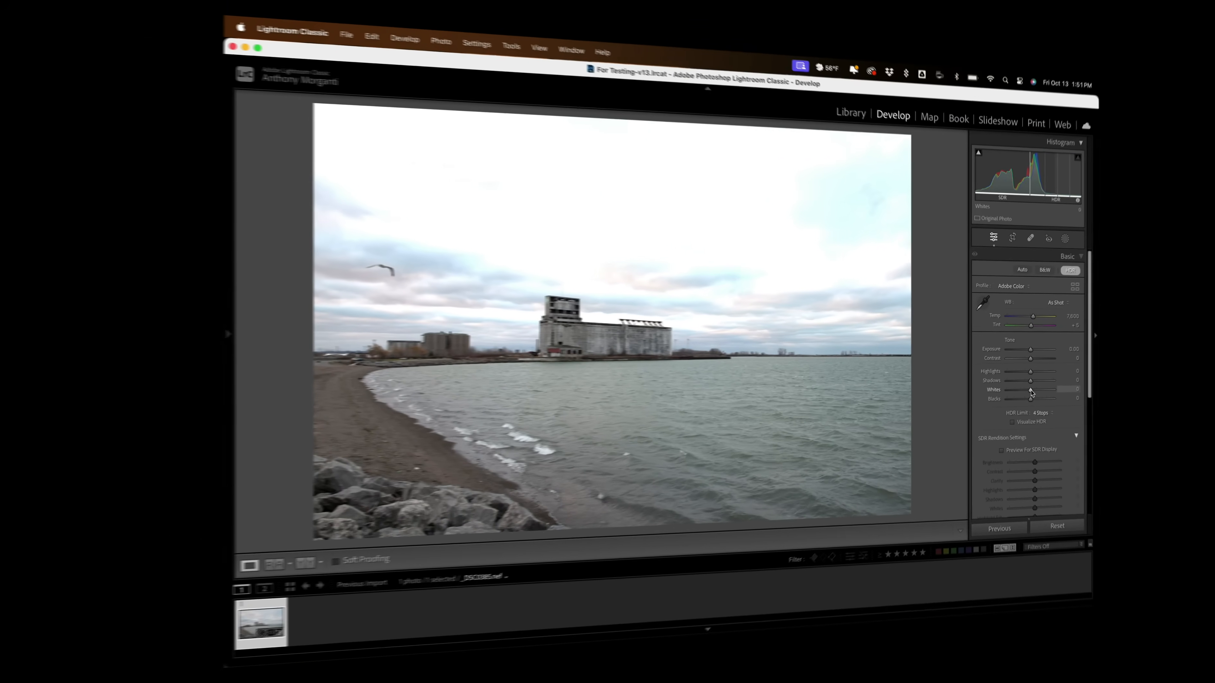
{"action": "key", "text": "alt"}
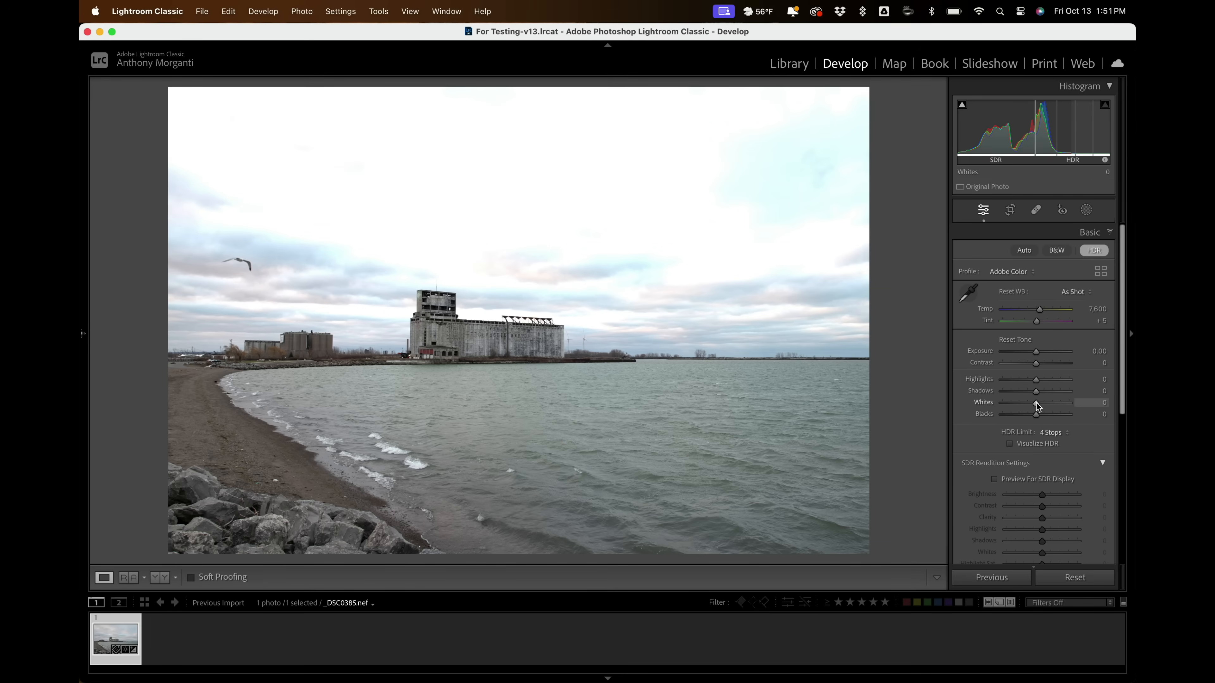
{"action": "mouse_move", "coordinate": [1036, 403]}
{"action": "left_mouse_down"}
{"action": "mouse_move", "coordinate": [1094, 405]}
{"action": "mouse_move", "coordinate": [1038, 402]}
{"action": "left_mouse_up"}
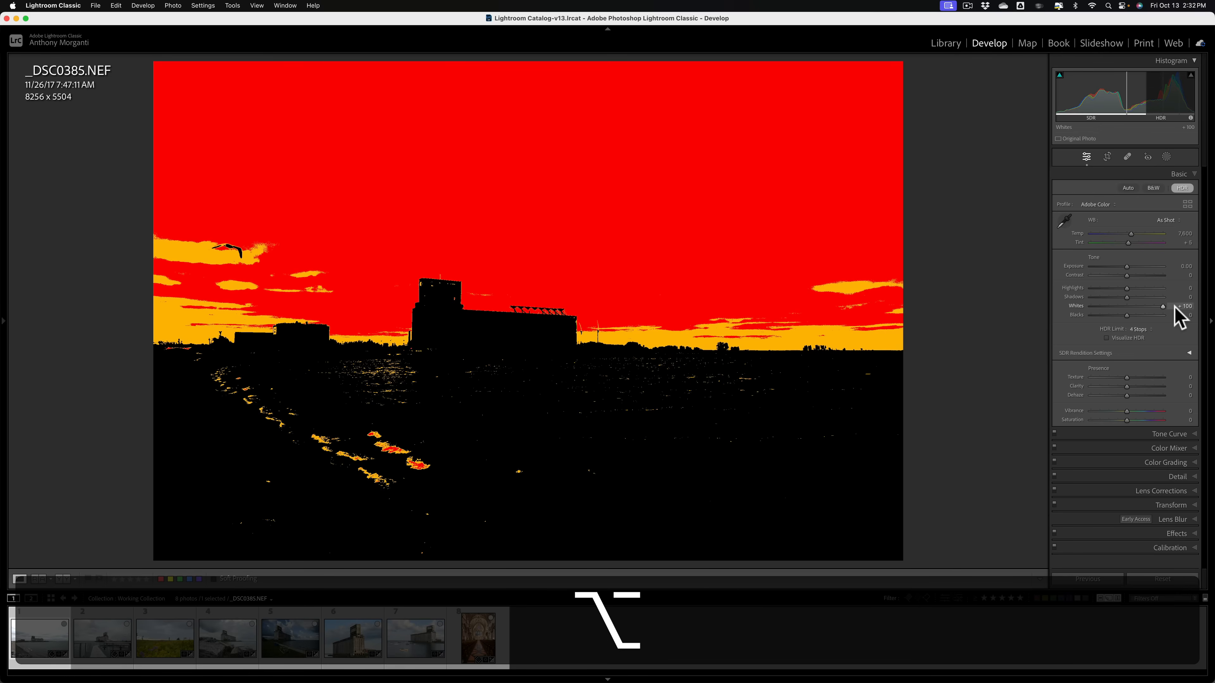
{"action": "left_click_drag", "start_coordinate": [1174, 306], "coordinate": [1128, 308]}
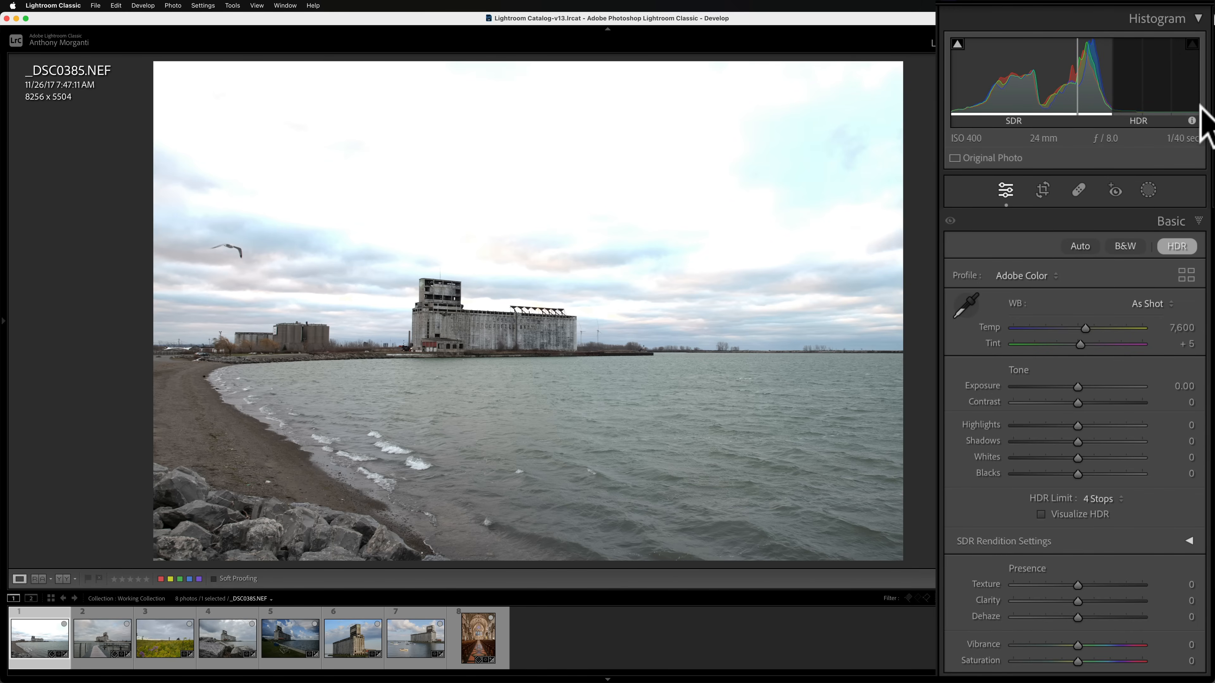
- Try Whites at +80 to extend the histogram into the HDR range, then lower it to -1
{"action": "left_click_drag", "start_coordinate": [1079, 458], "coordinate": [1131, 450]}
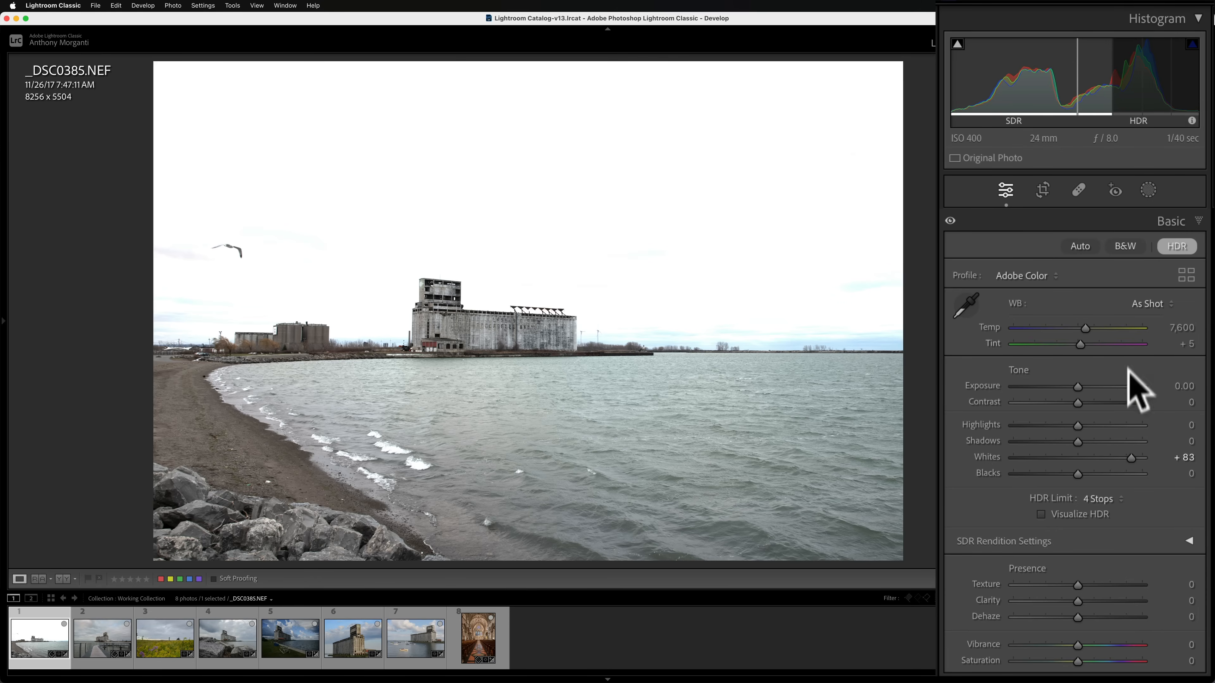
{"action": "mouse_move", "coordinate": [1133, 459]}
{"action": "left_mouse_down"}
{"action": "mouse_move", "coordinate": [1085, 457]}
{"action": "mouse_move", "coordinate": [1129, 458]}
{"action": "left_mouse_up"}
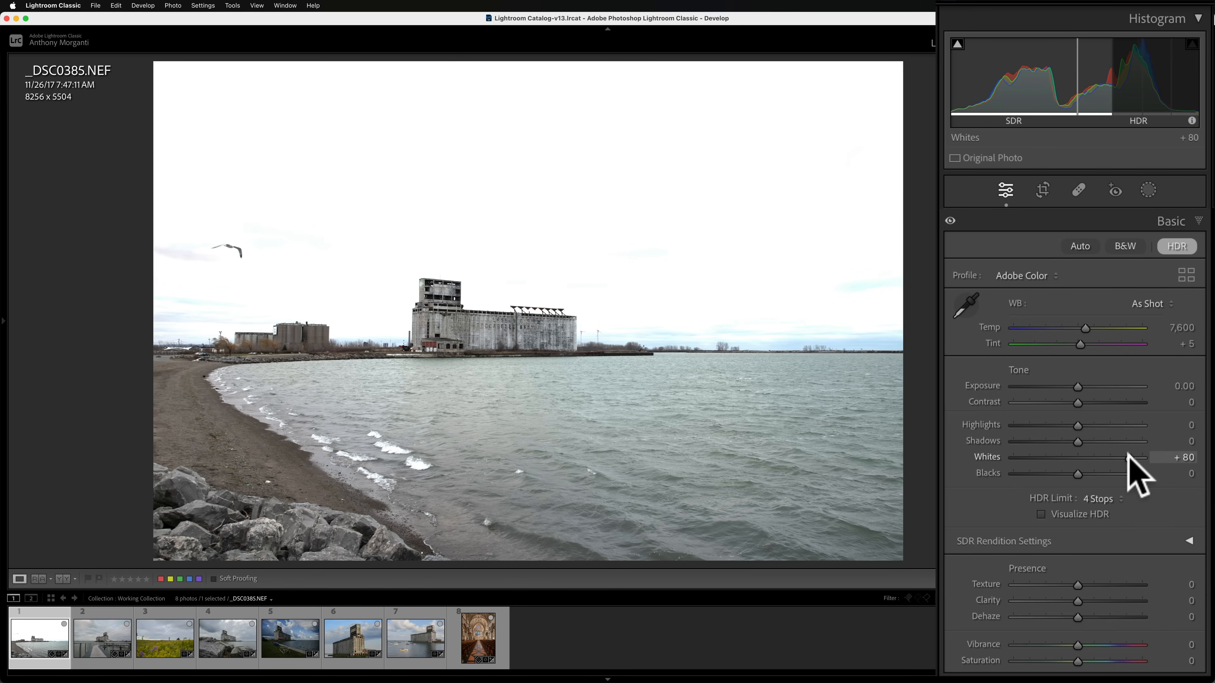
{"action": "left_click_drag", "start_coordinate": [1127, 456], "coordinate": [1077, 458]}
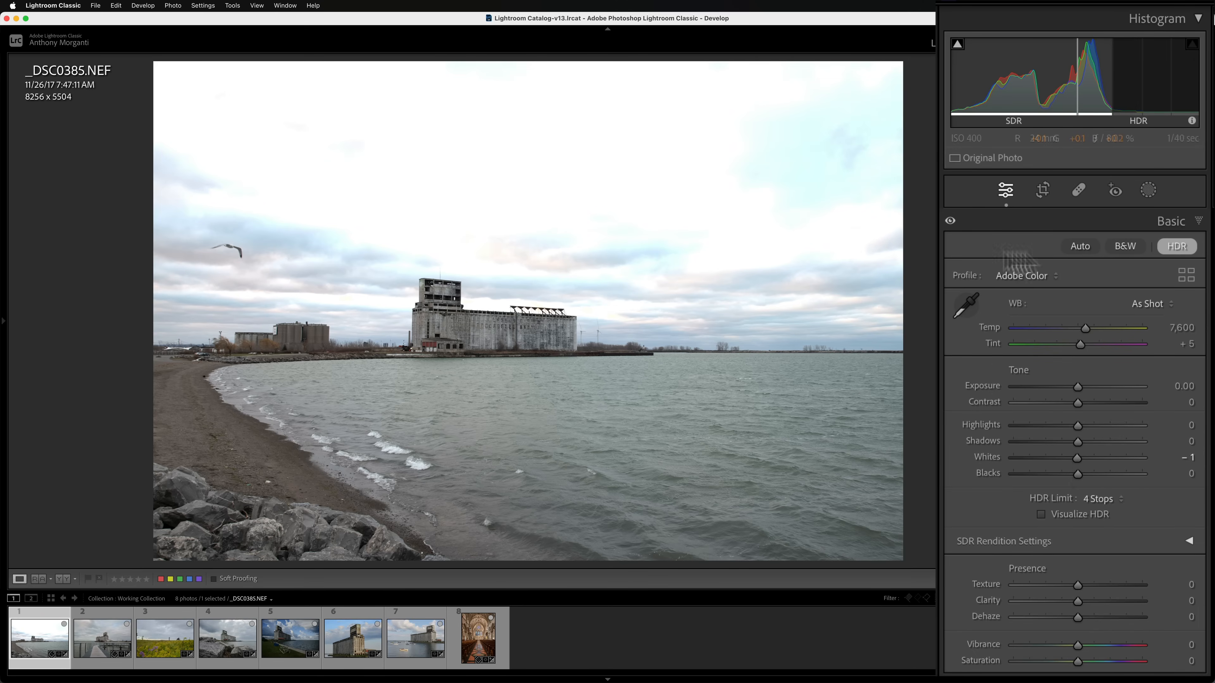
- Set Highlights to -44, Shadows to +47, Whites to +68 and Blacks to -76, and turn on Visualize HDR
{"action": "left_click_drag", "start_coordinate": [1076, 425], "coordinate": [1107, 441]}
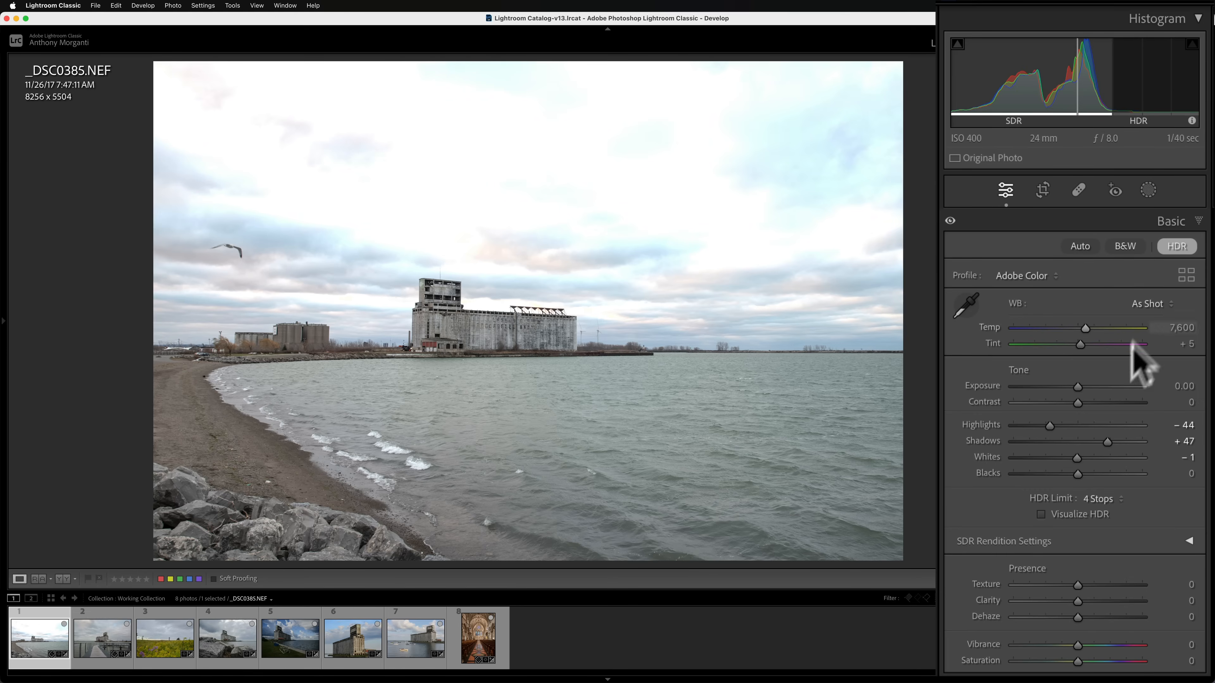
{"action": "left_click_drag", "start_coordinate": [1076, 459], "coordinate": [1121, 458]}
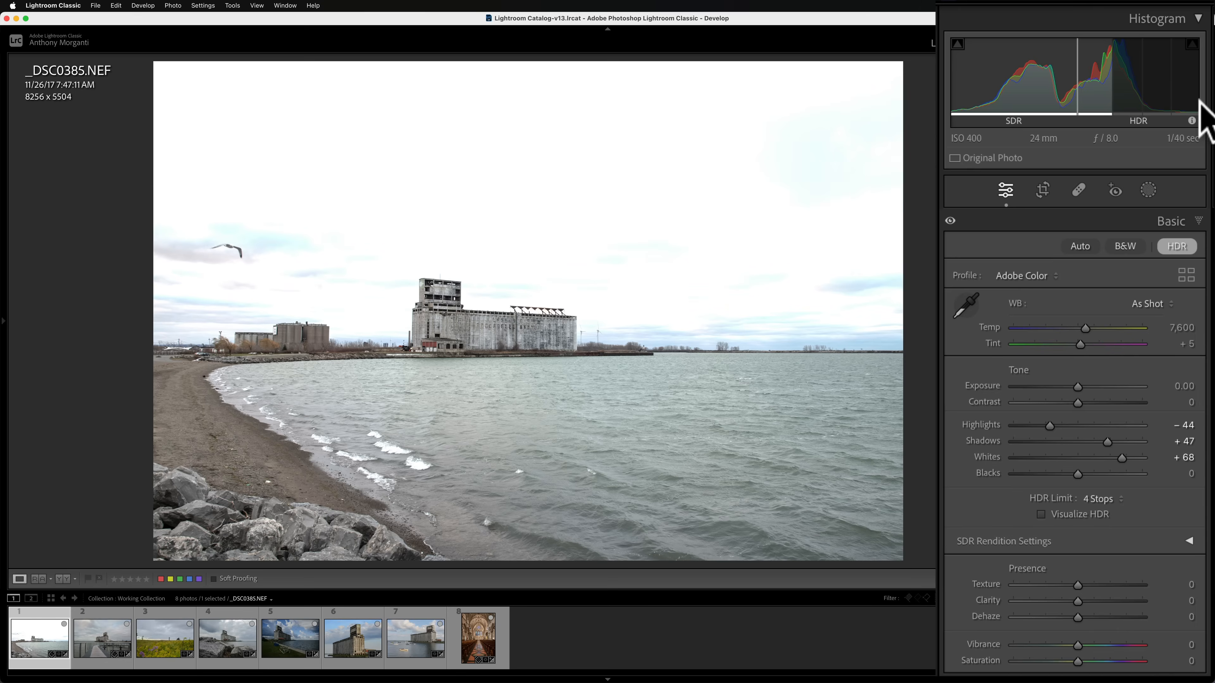
{"action": "left_click", "coordinate": [1073, 469], "text": "alt"}
{"action": "left_click_drag", "start_coordinate": [1072, 468], "coordinate": [1028, 473]}
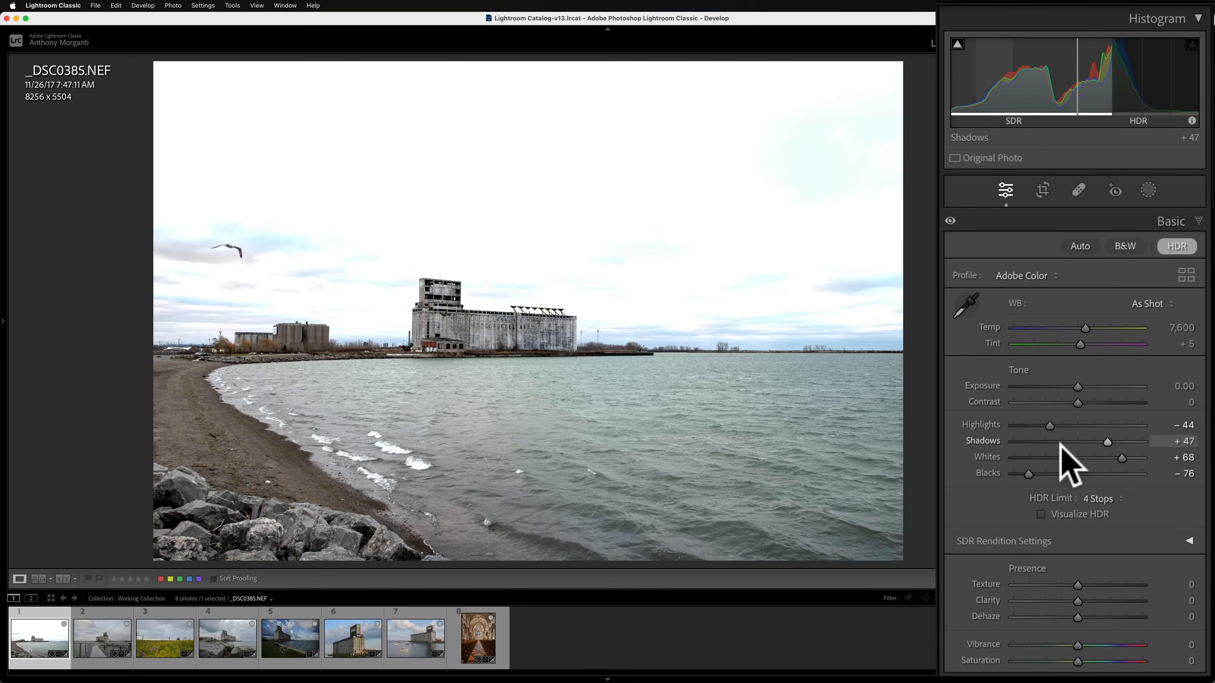
{"action": "left_click", "coordinate": [1042, 513]}
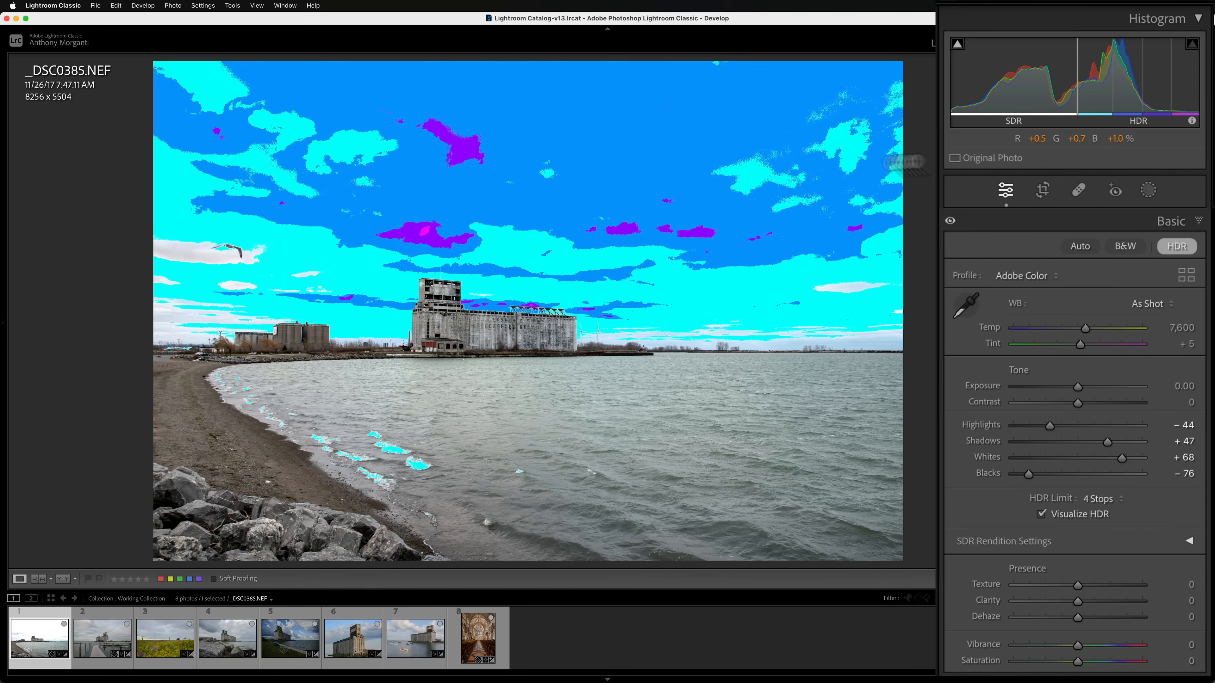
- Reduce Whites to +57 while checking the areas 3 or more stops above SDR white, and turn off Visualize HDR
{"action": "mouse_move", "coordinate": [1003, 111]}
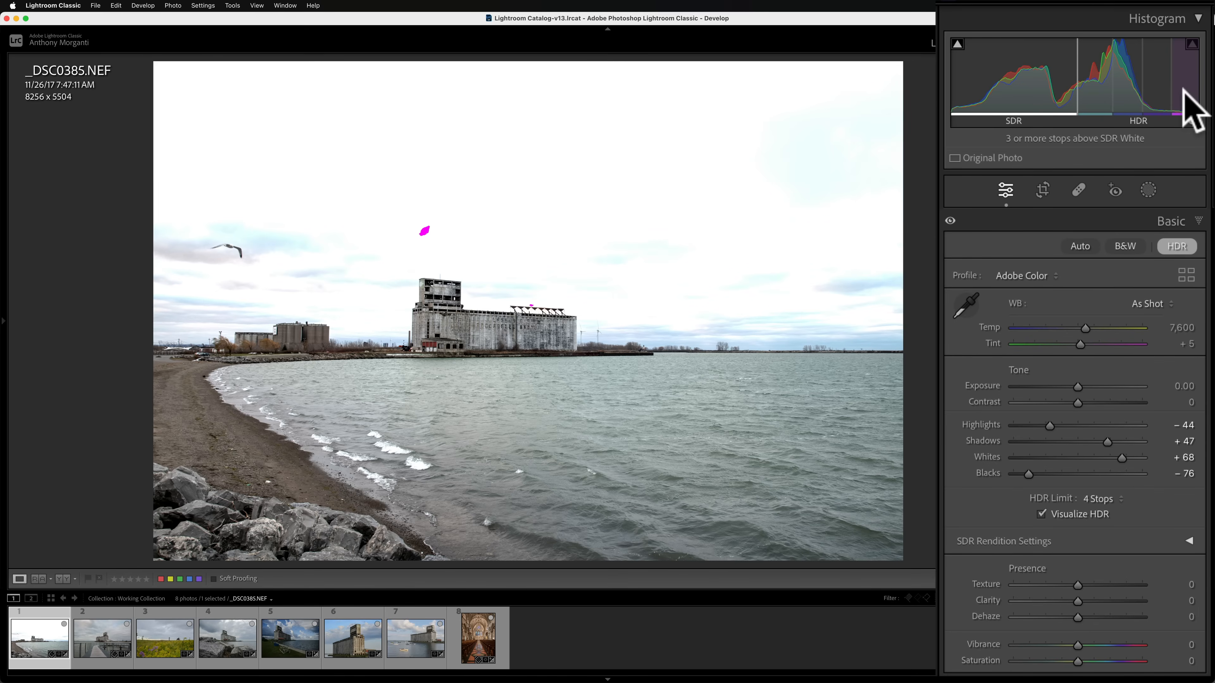
{"action": "left_click_drag", "start_coordinate": [1122, 458], "coordinate": [1116, 455]}
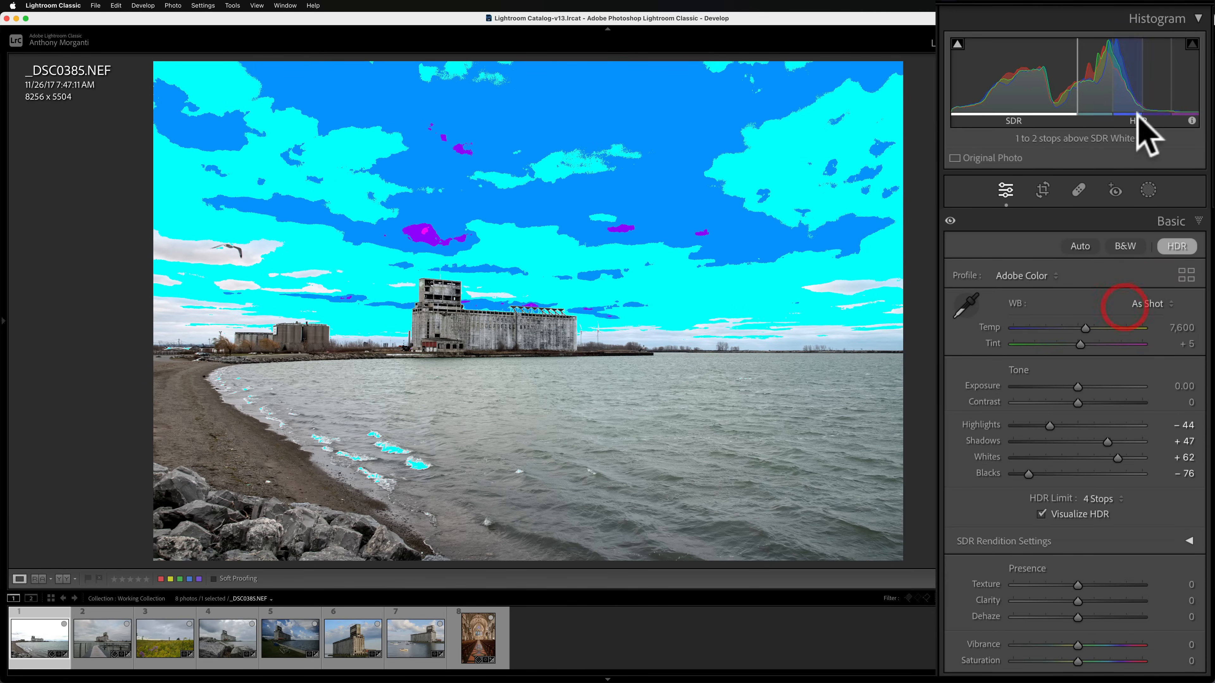
{"action": "mouse_move", "coordinate": [1182, 95]}
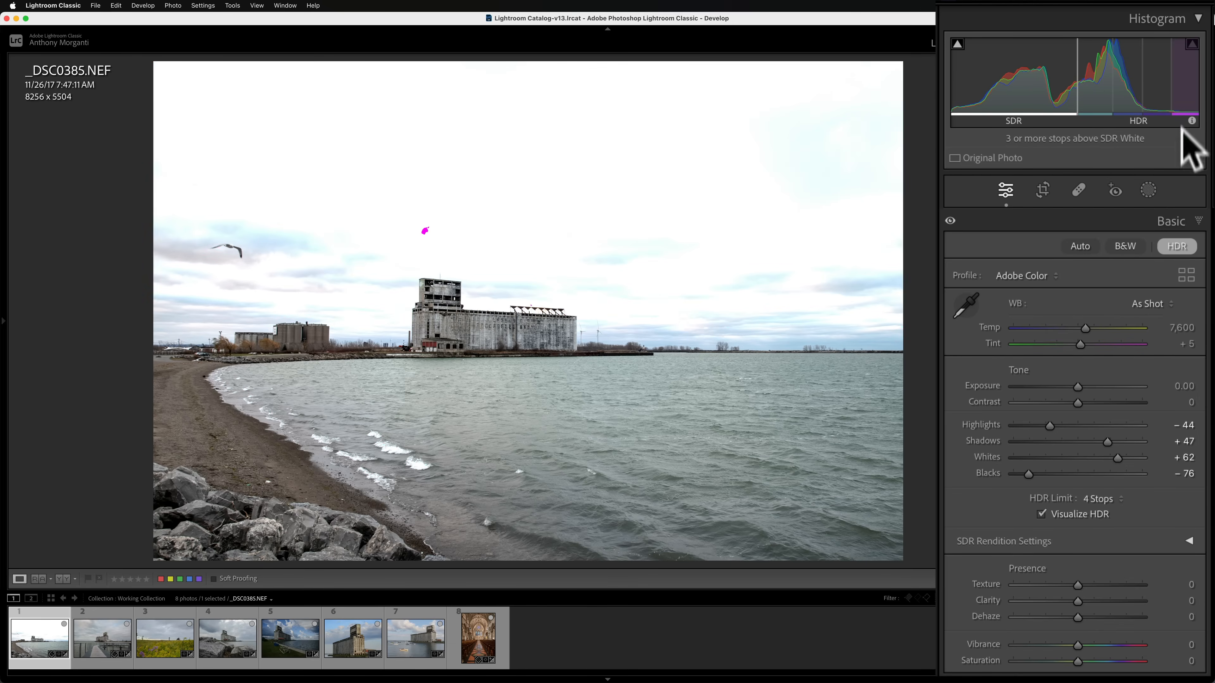
{"action": "left_click_drag", "start_coordinate": [1117, 458], "coordinate": [1114, 458]}
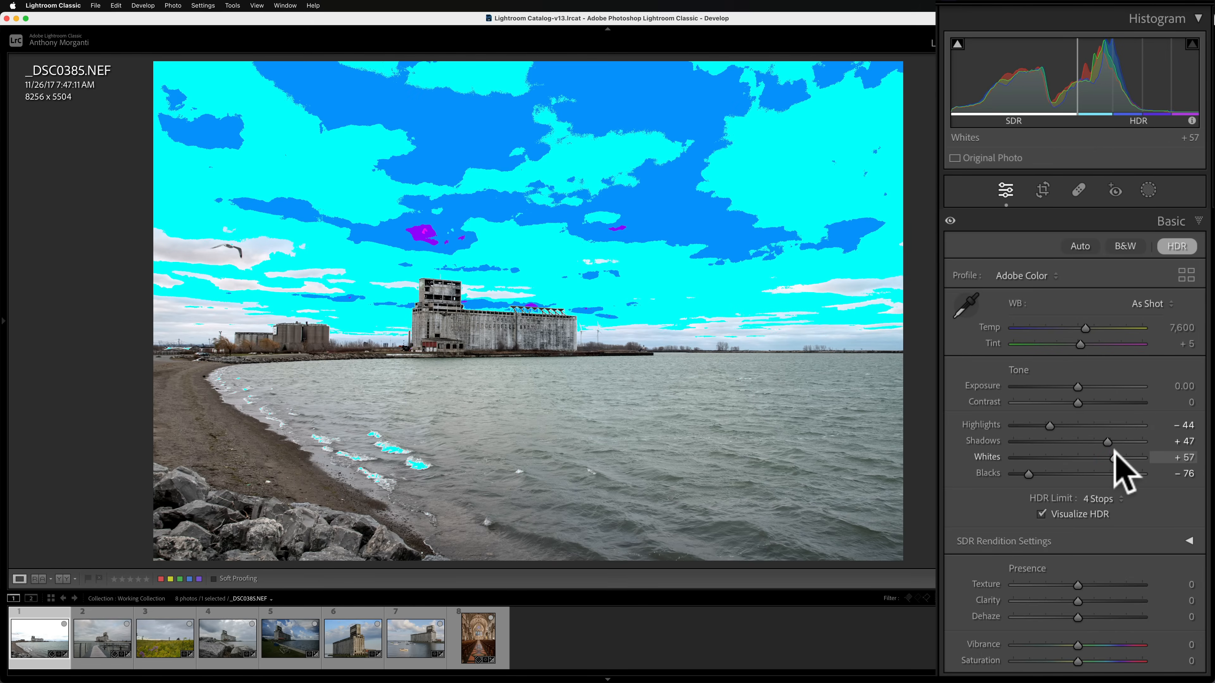
{"action": "mouse_move", "coordinate": [1185, 96]}
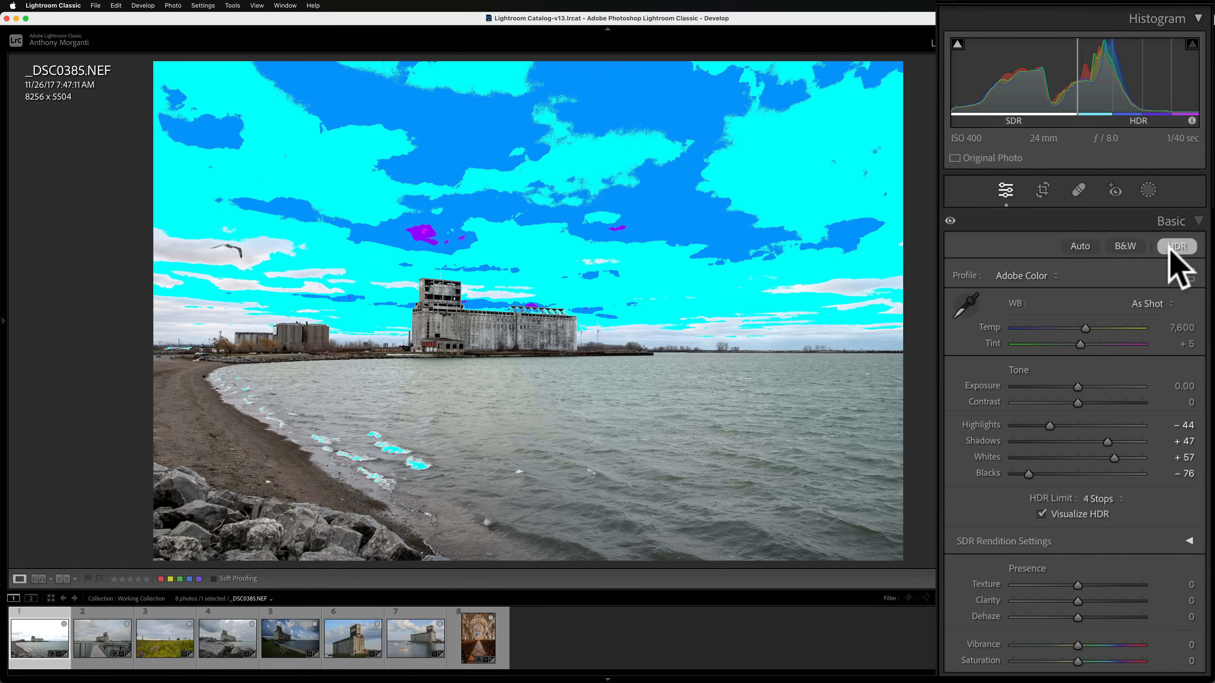
{"action": "left_click", "coordinate": [1042, 513]}
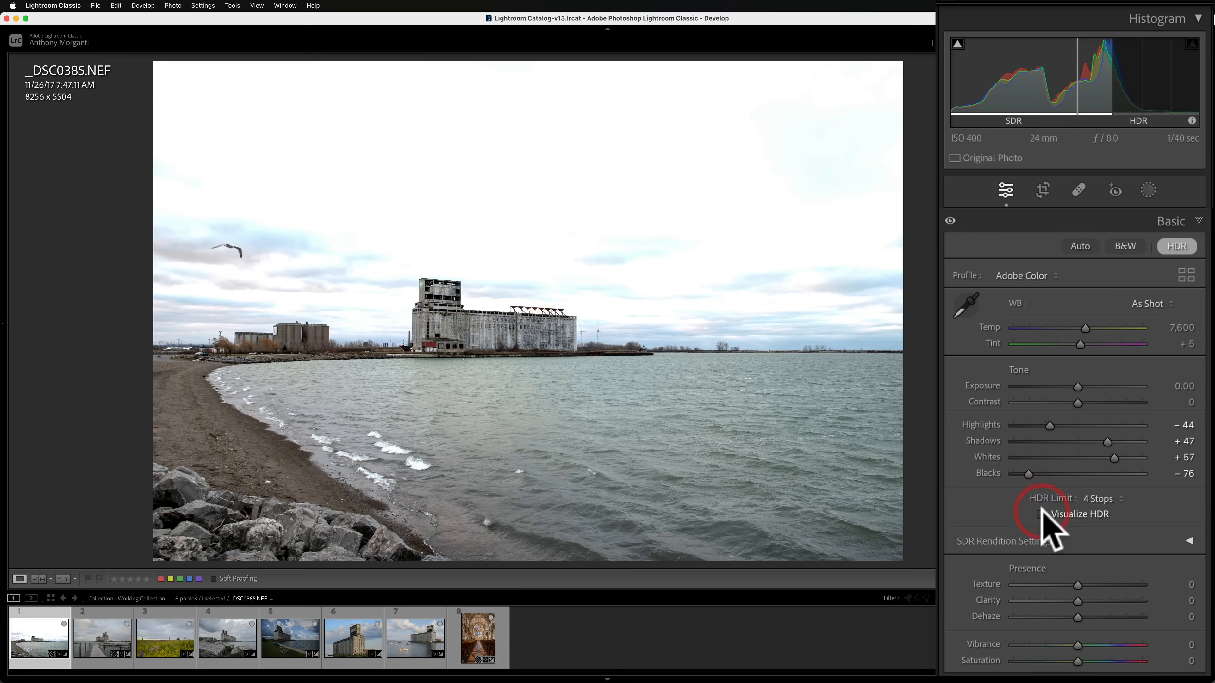
- Limit the HDR range to 1 Stop and lower Whites to +14 to bring the histogram within that limit
{"action": "left_click", "coordinate": [1095, 499]}
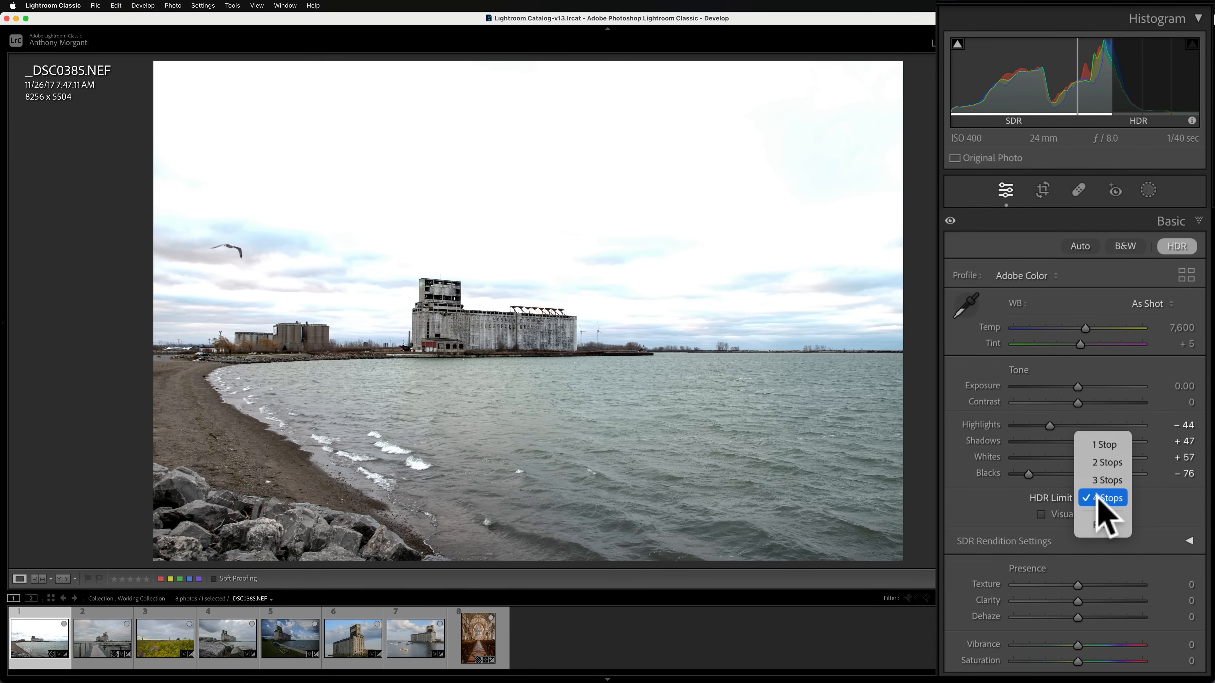
{"action": "left_click", "coordinate": [1105, 446]}
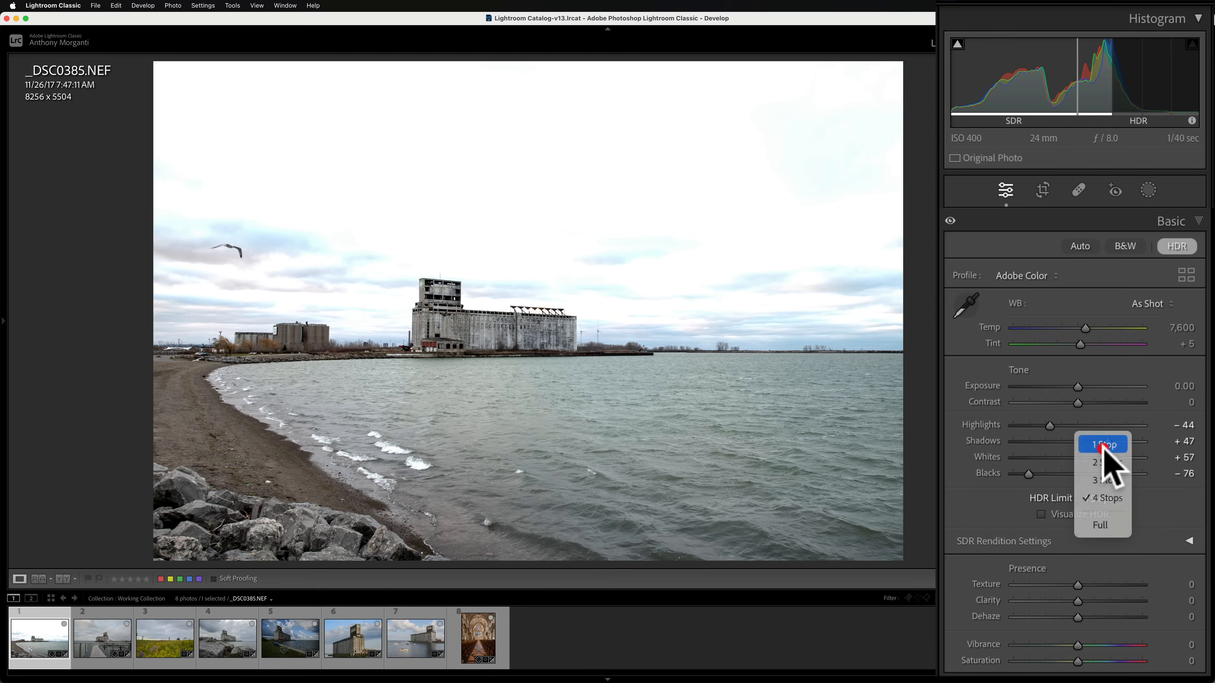
{"action": "left_click", "coordinate": [1099, 498]}
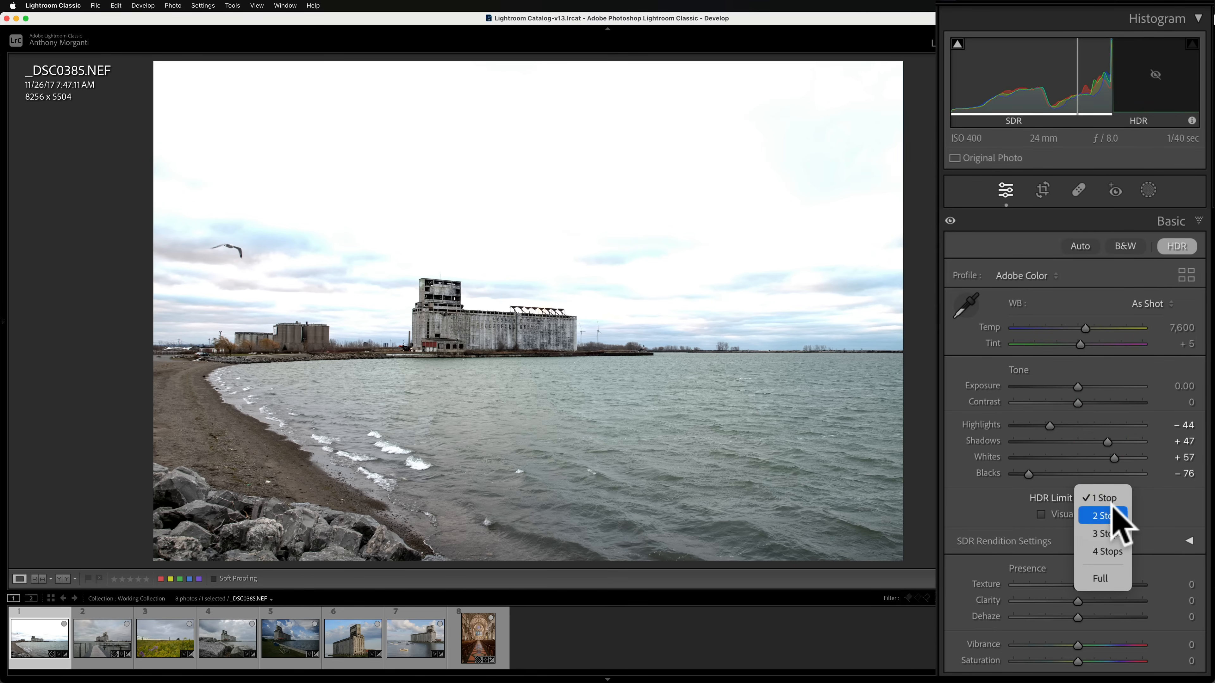
{"action": "left_click", "coordinate": [1052, 467]}
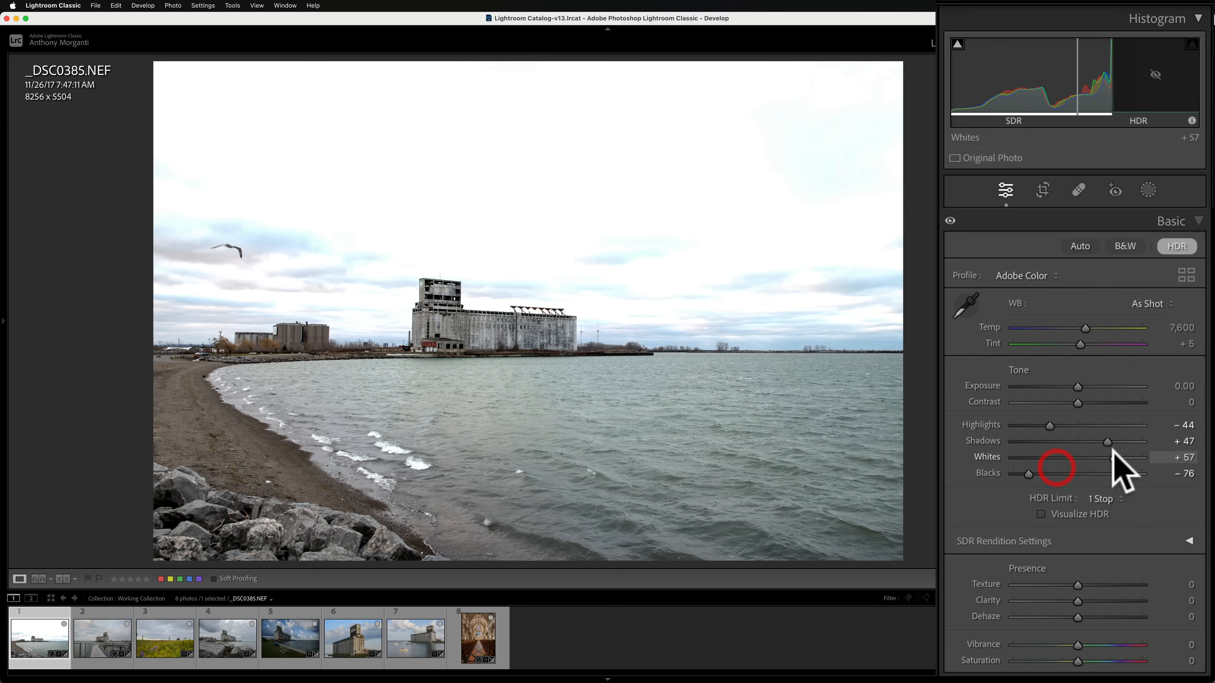
{"action": "left_click_drag", "start_coordinate": [1108, 457], "coordinate": [1081, 451]}
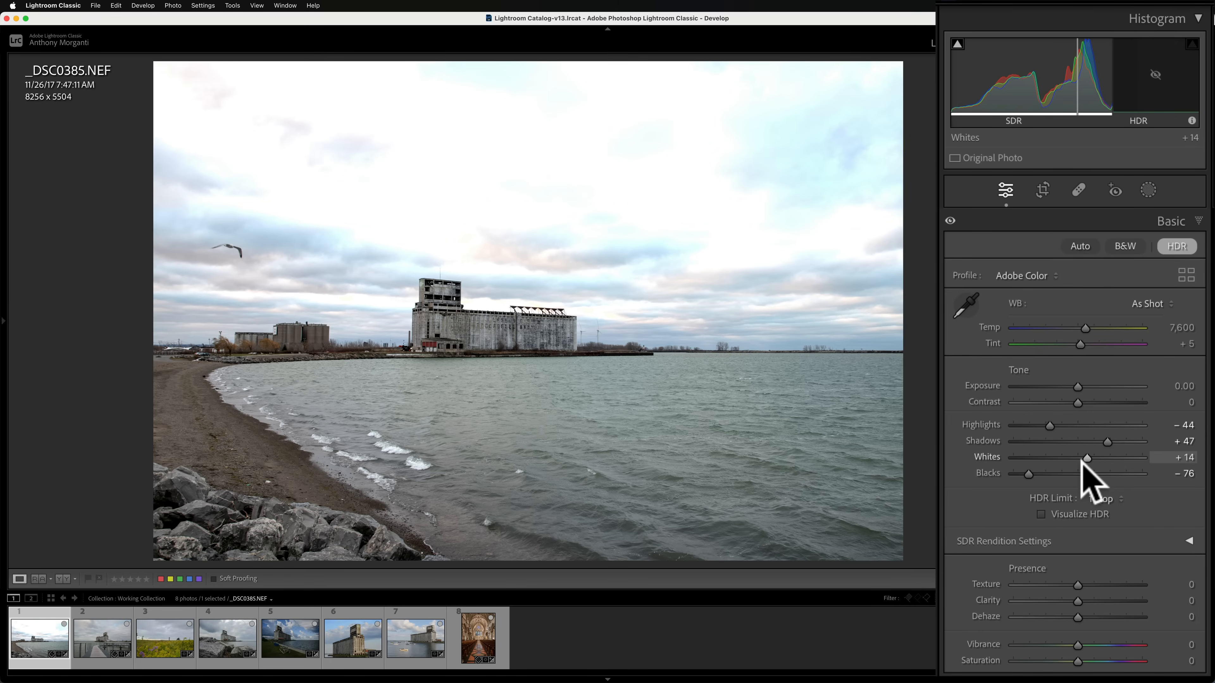
- Try an HDR Limit of 2 Stops, and finally set the limit to Full
{"action": "left_click", "coordinate": [1095, 500]}
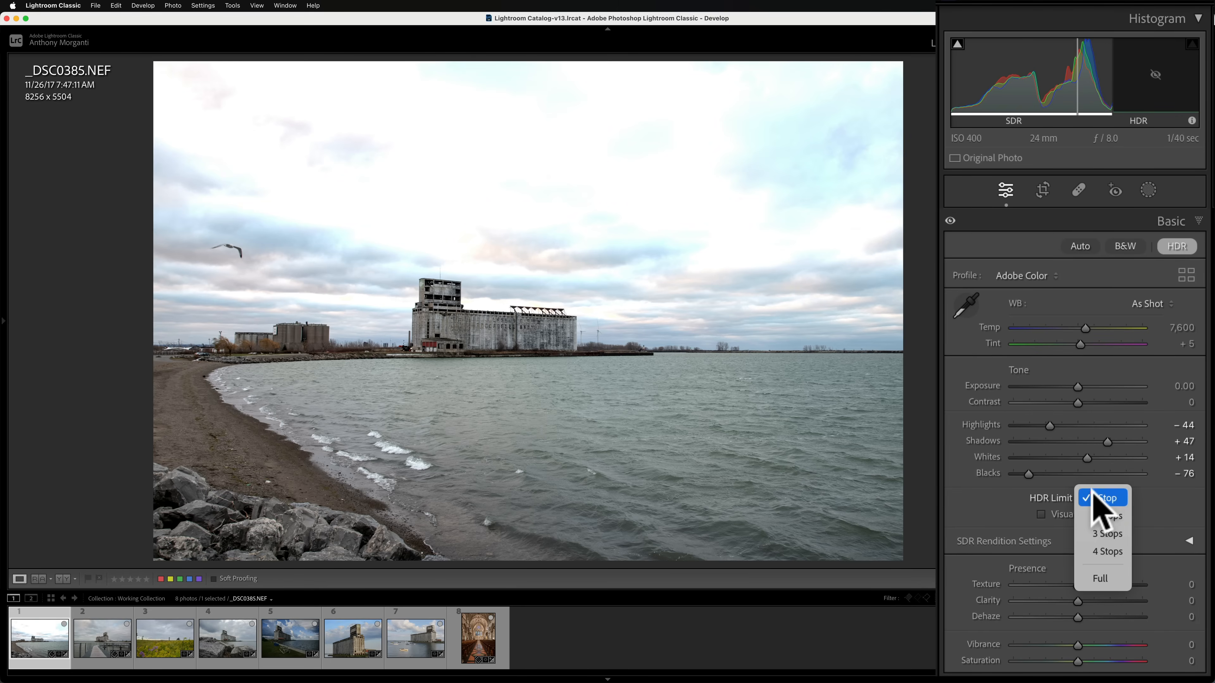
{"action": "left_click", "coordinate": [1099, 511]}
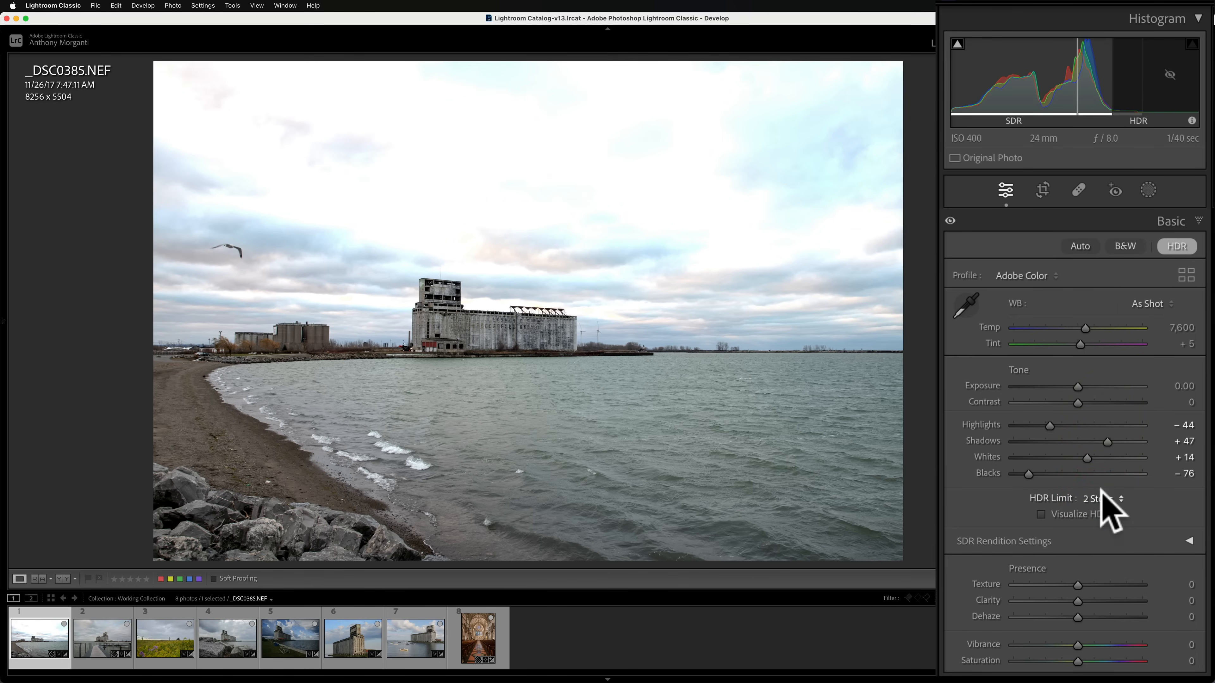
{"action": "left_click", "coordinate": [1108, 499]}
{"action": "left_click", "coordinate": [1108, 569]}
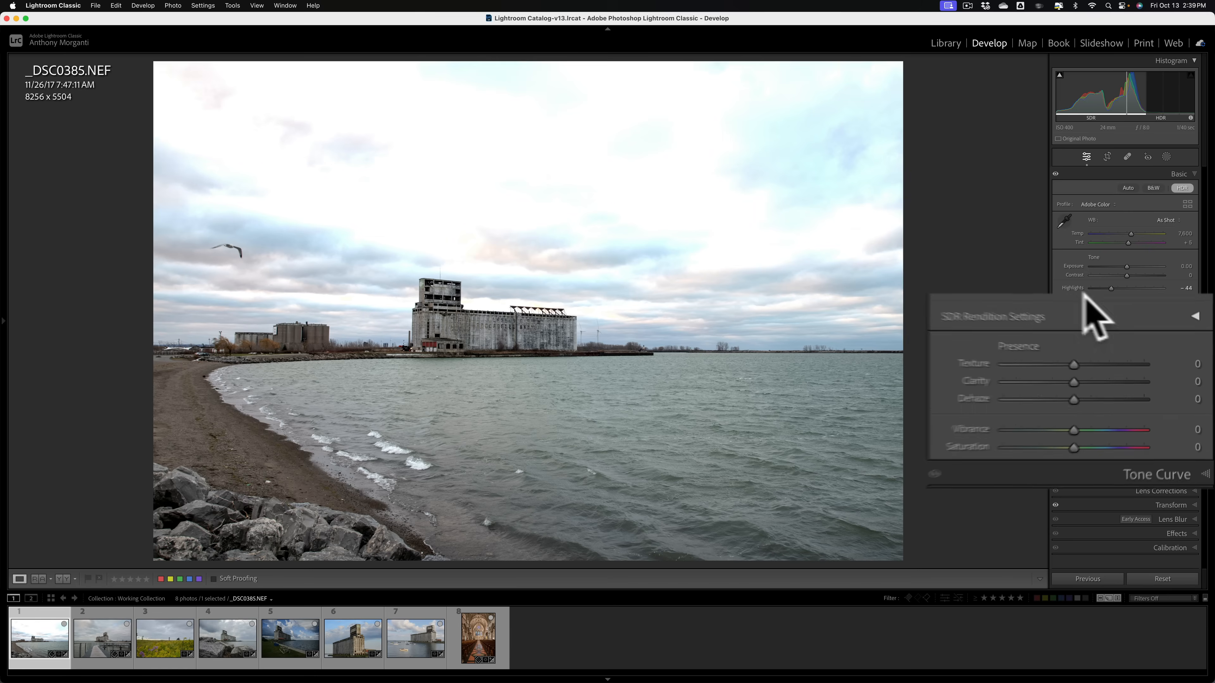
- Preview the photo for SDR display and set SDR Brightness +32, Contrast +28, Clarity +34, Highlights +79, Shadows +66, Whites +78 and Highlight Sat. +70
{"action": "left_click", "coordinate": [1194, 314]}
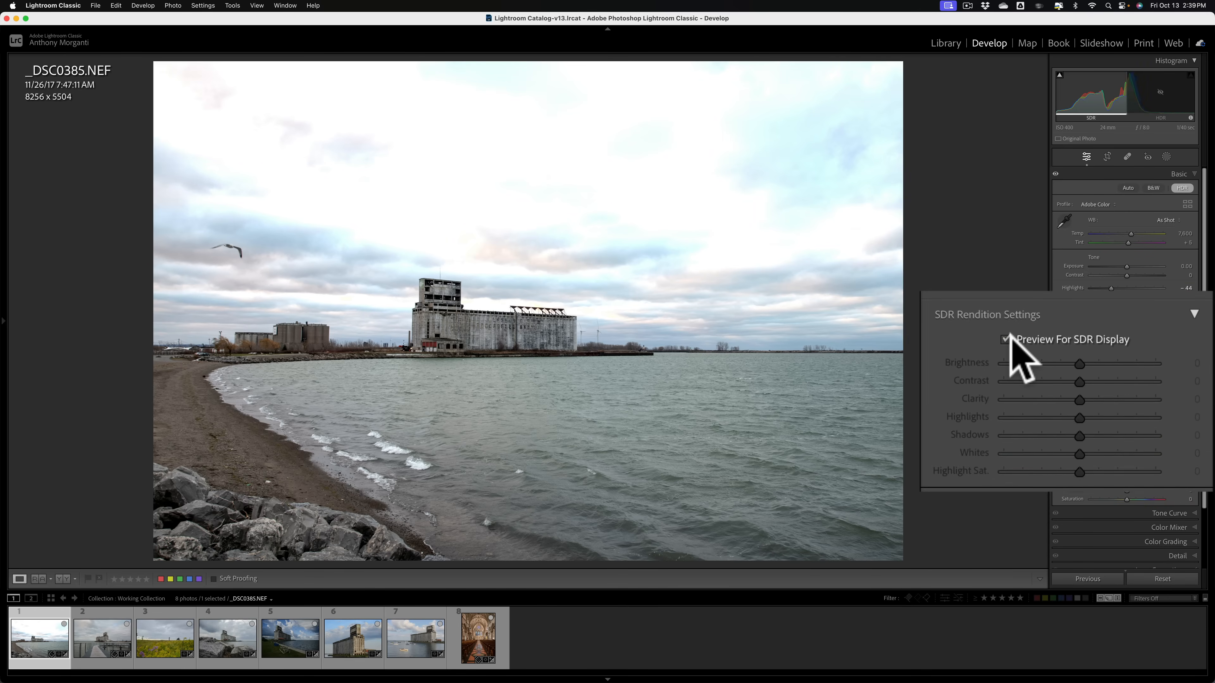
{"action": "left_click", "coordinate": [1006, 339]}
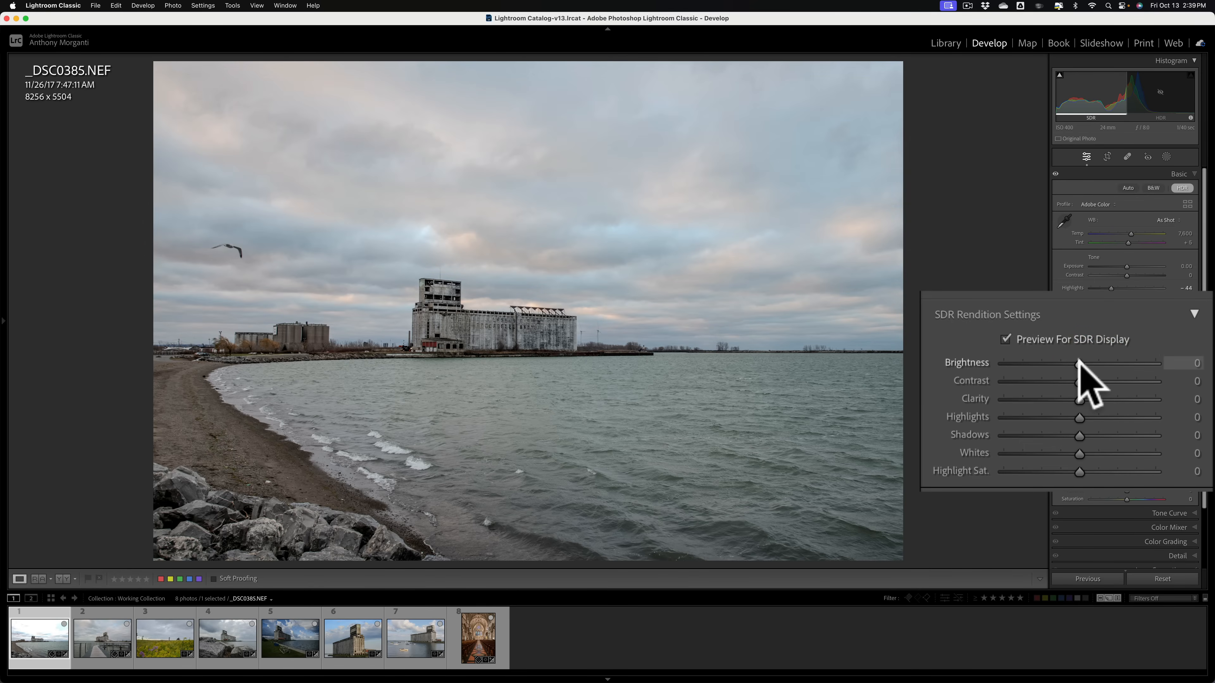
{"action": "left_click_drag", "start_coordinate": [1079, 363], "coordinate": [1103, 362]}
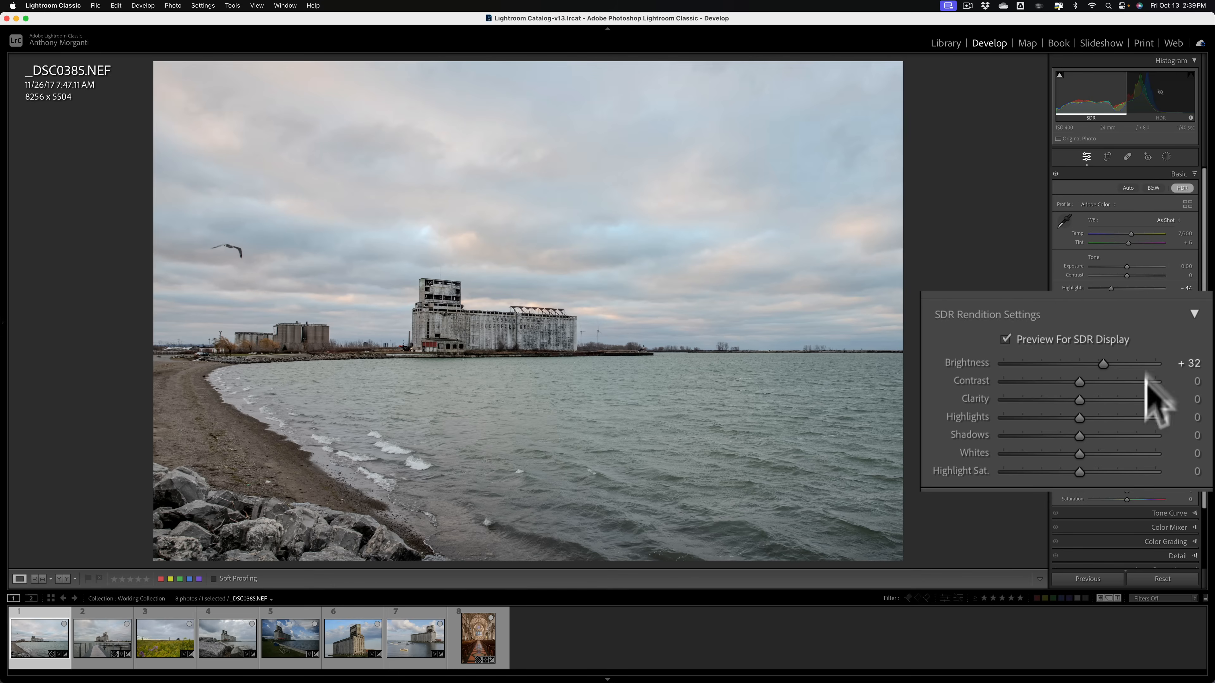
{"action": "left_click_drag", "start_coordinate": [1078, 379], "coordinate": [1136, 472]}
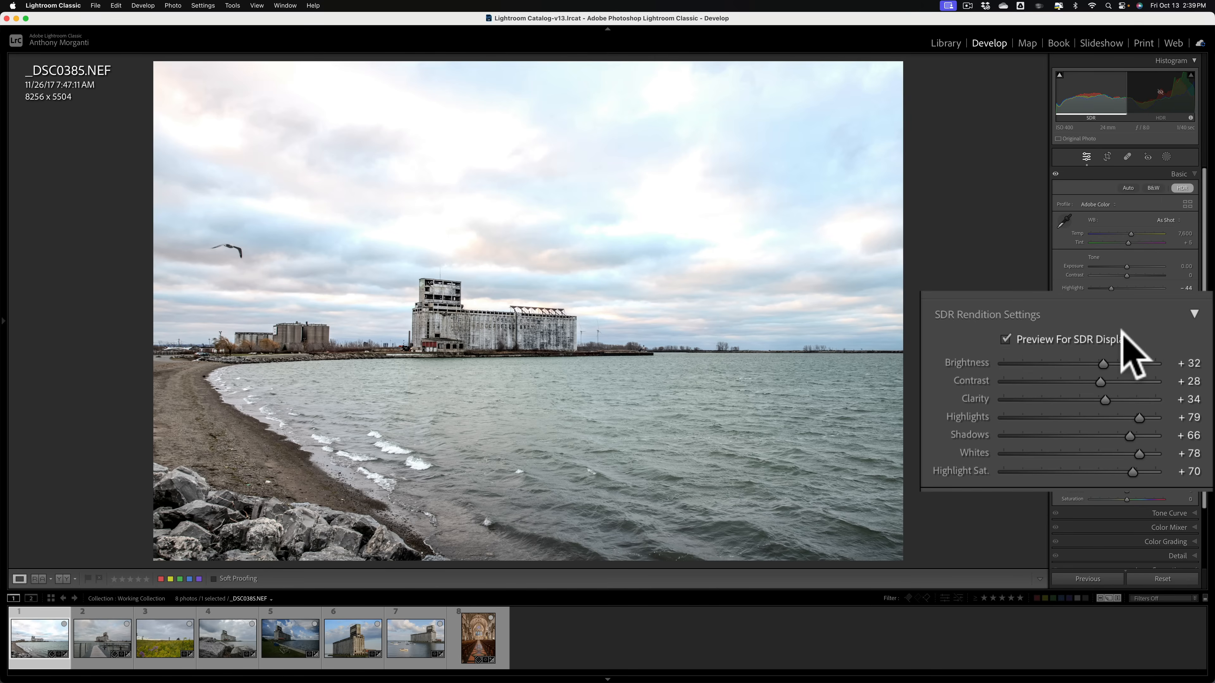
- Compare the HDR edit with the adjusted SDR rendition, ending with the SDR preview off
{"action": "left_click", "coordinate": [1007, 332]}
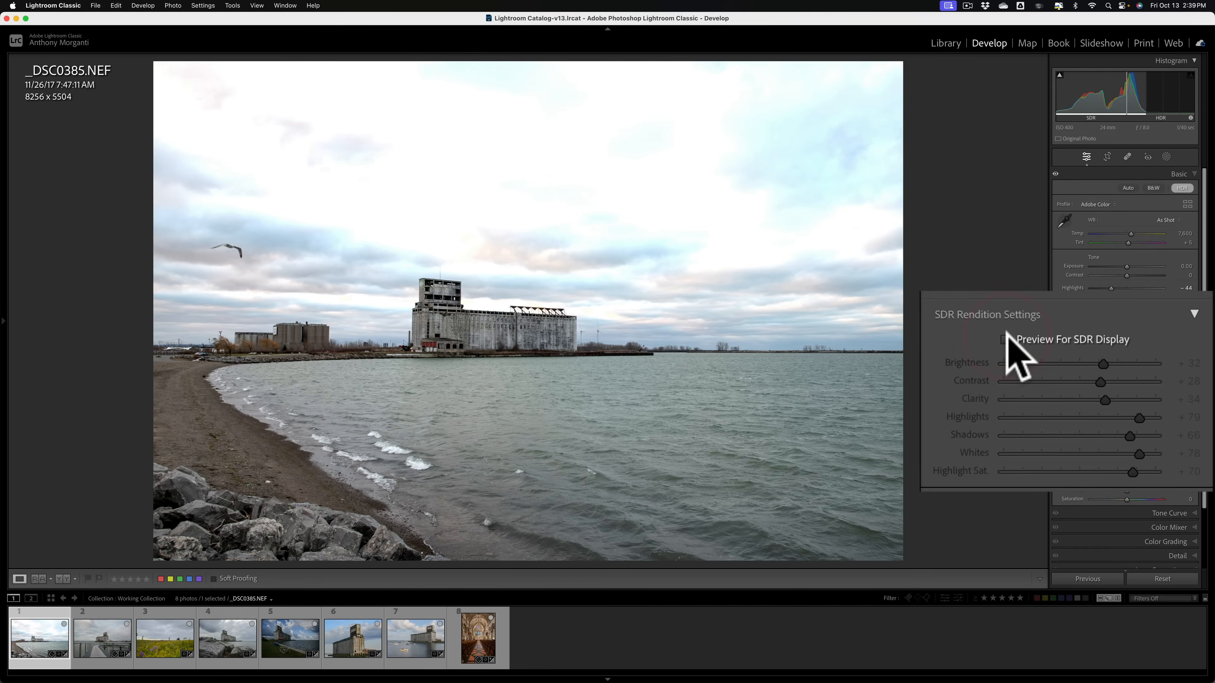
{"action": "left_click", "coordinate": [1006, 337]}
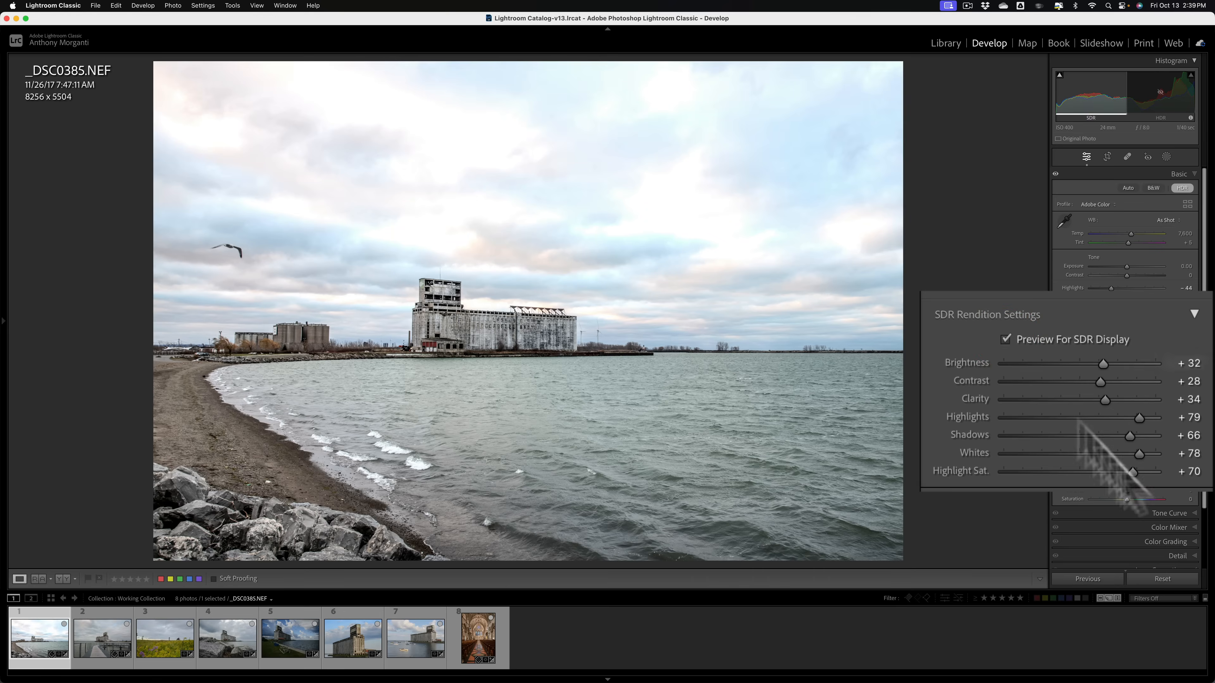
{"action": "left_click", "coordinate": [1005, 339]}
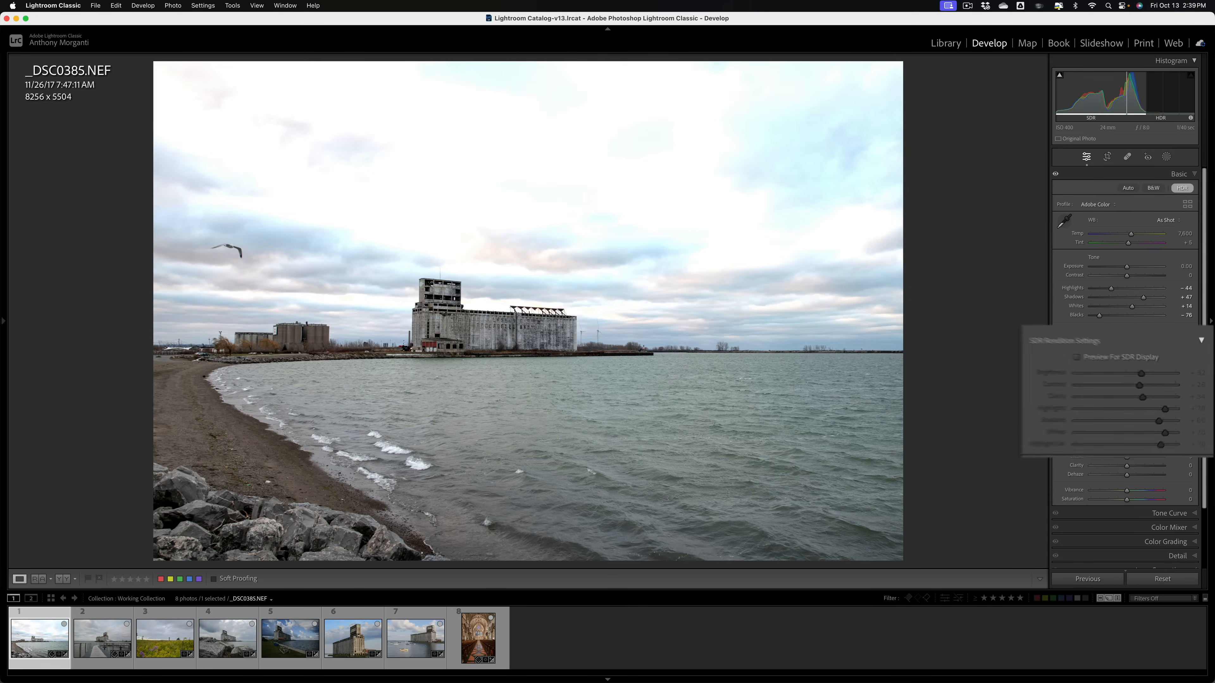
- Set Texture to +13, Clarity to +15 and Vibrance to +14 for the photo, and check the result in the SDR preview
{"action": "left_click", "coordinate": [1131, 456]}
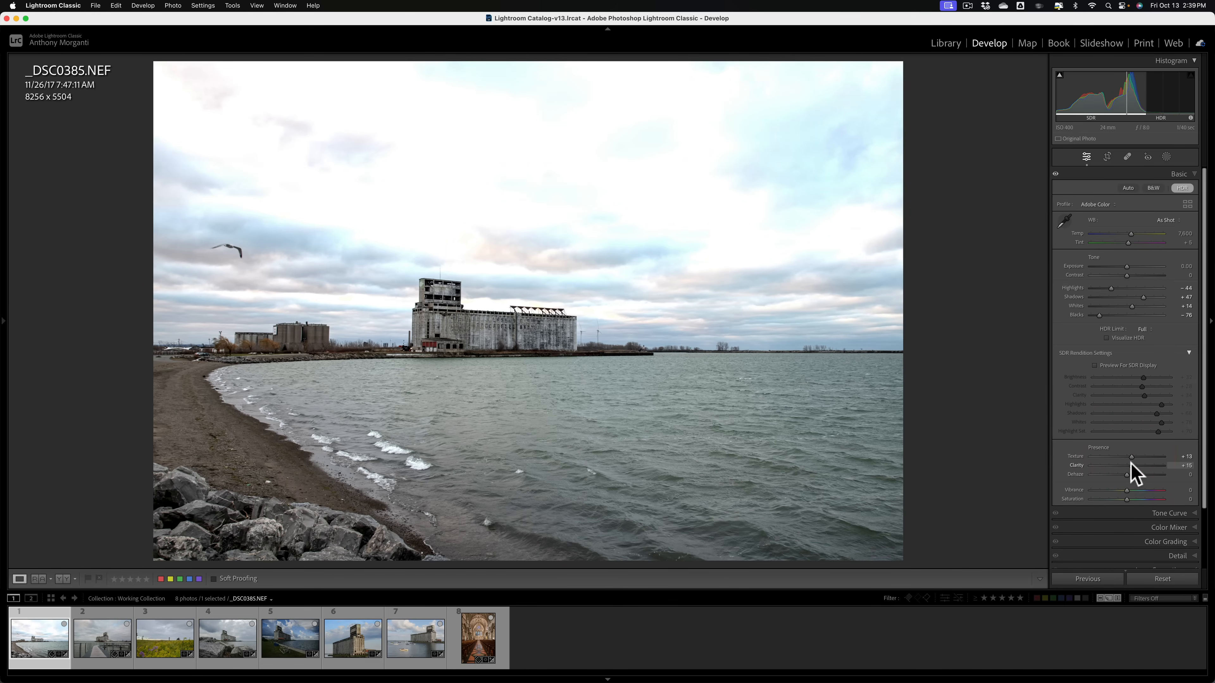
{"action": "left_click", "coordinate": [1132, 465]}
{"action": "left_click", "coordinate": [1132, 490]}
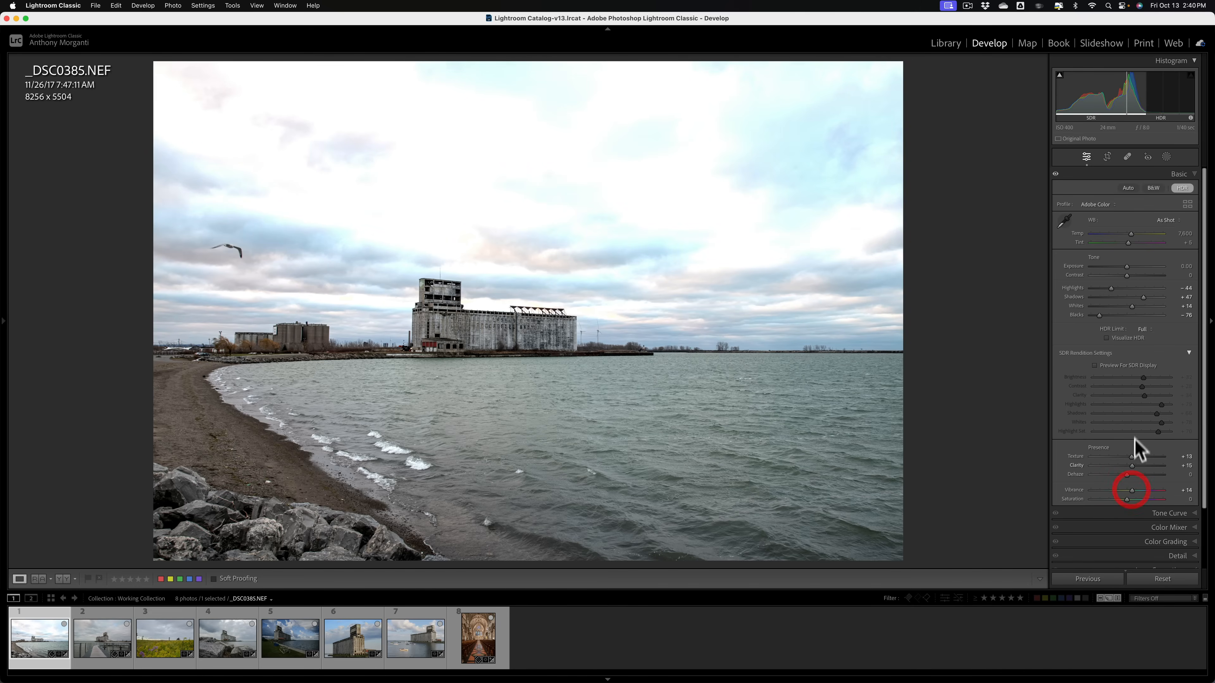
{"action": "left_click", "coordinate": [1095, 366]}
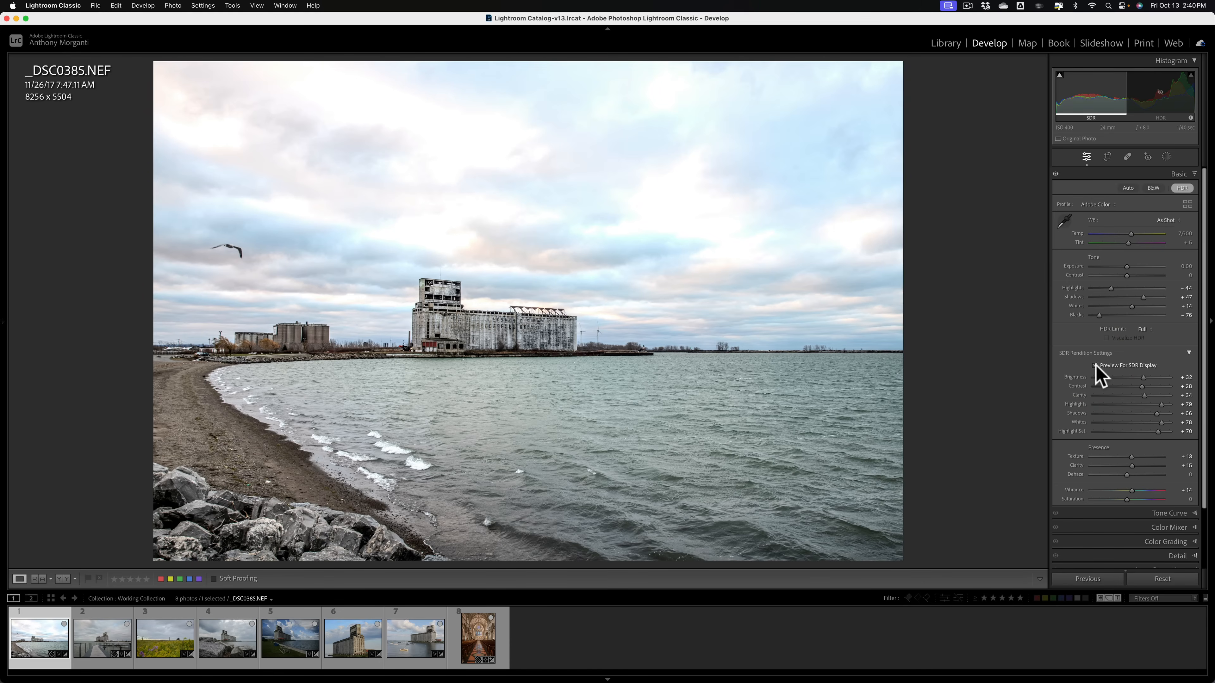
{"action": "left_click", "coordinate": [1096, 366]}
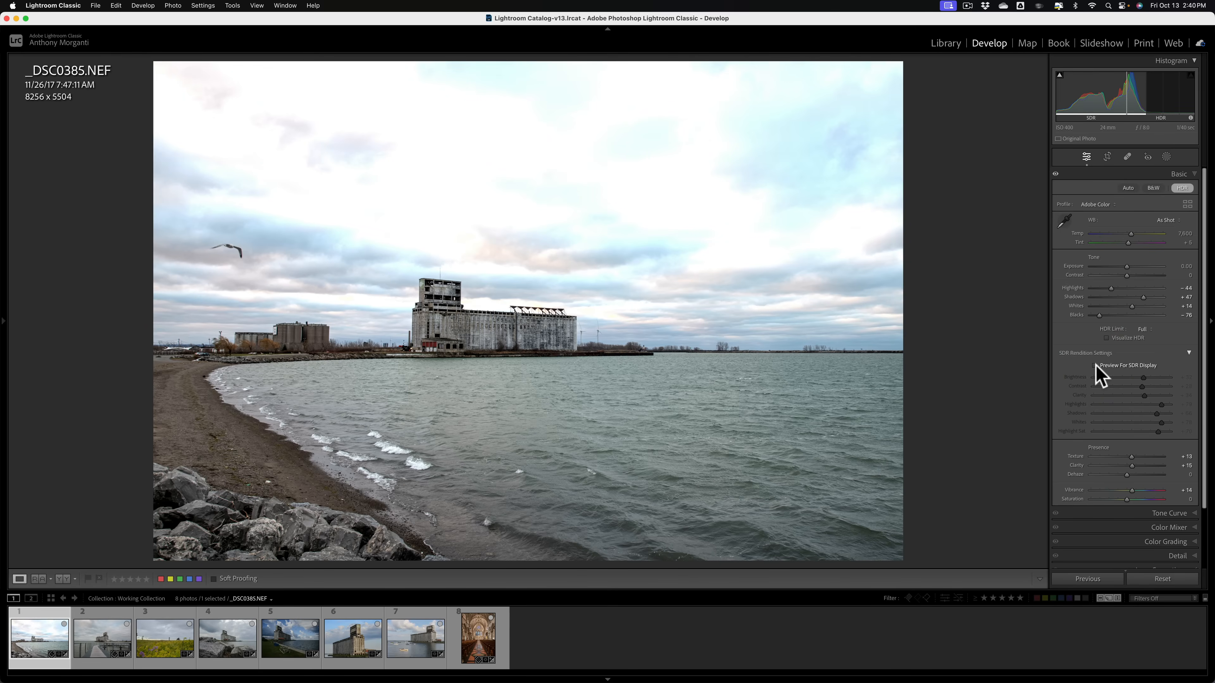
- Open the export settings for the photo and set the image format to JPEG
{"action": "key", "text": "super+shift+e"}
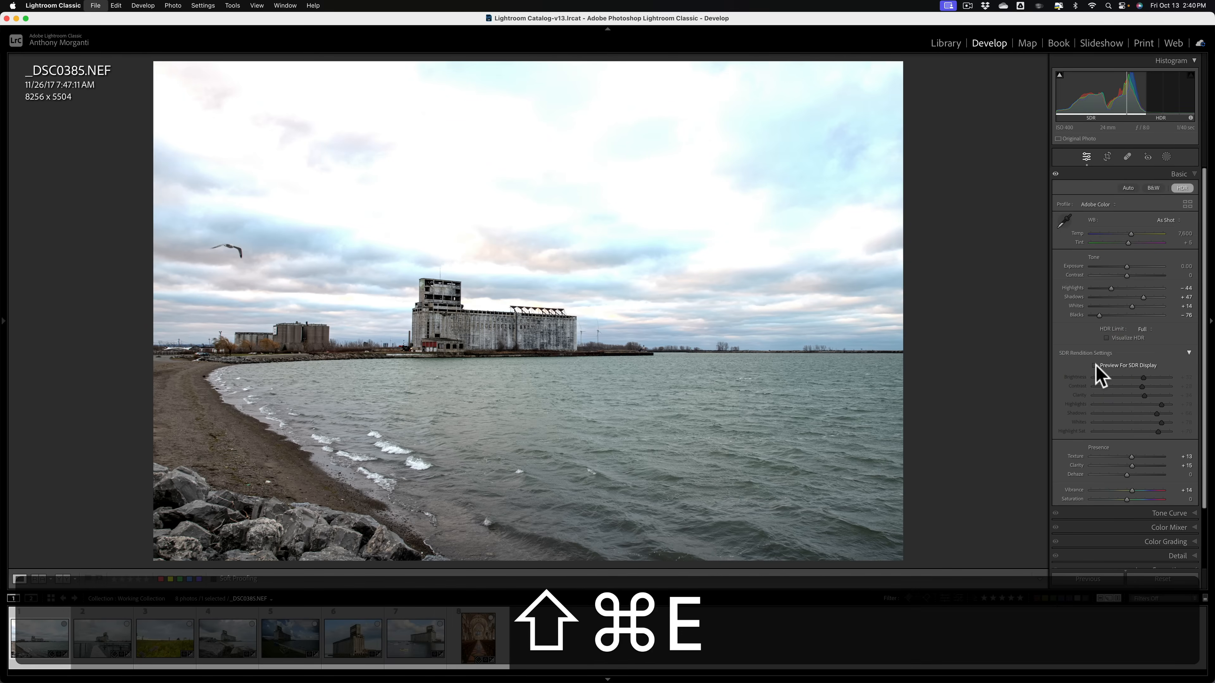
{"action": "scroll", "coordinate": [488, 349], "scroll_direction": "down", "scroll_amount": 3}
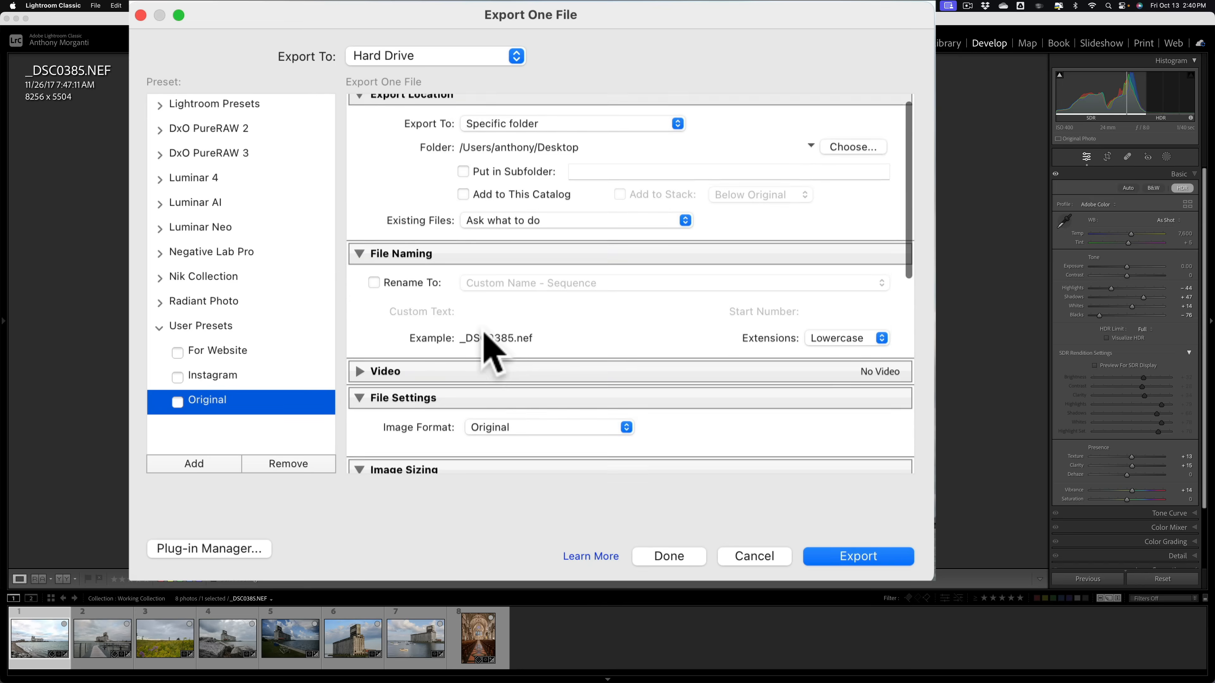
{"action": "scroll", "coordinate": [555, 313], "scroll_direction": "down", "scroll_amount": 5}
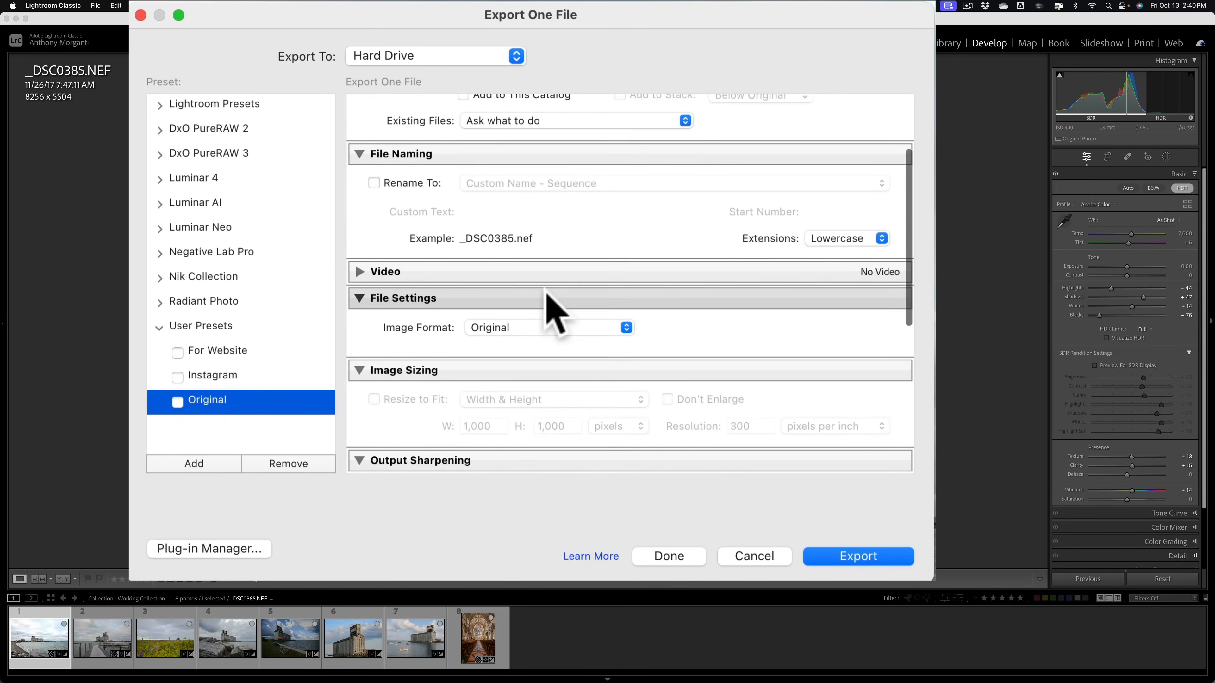
{"action": "scroll", "coordinate": [550, 313], "scroll_direction": "up", "scroll_amount": 10}
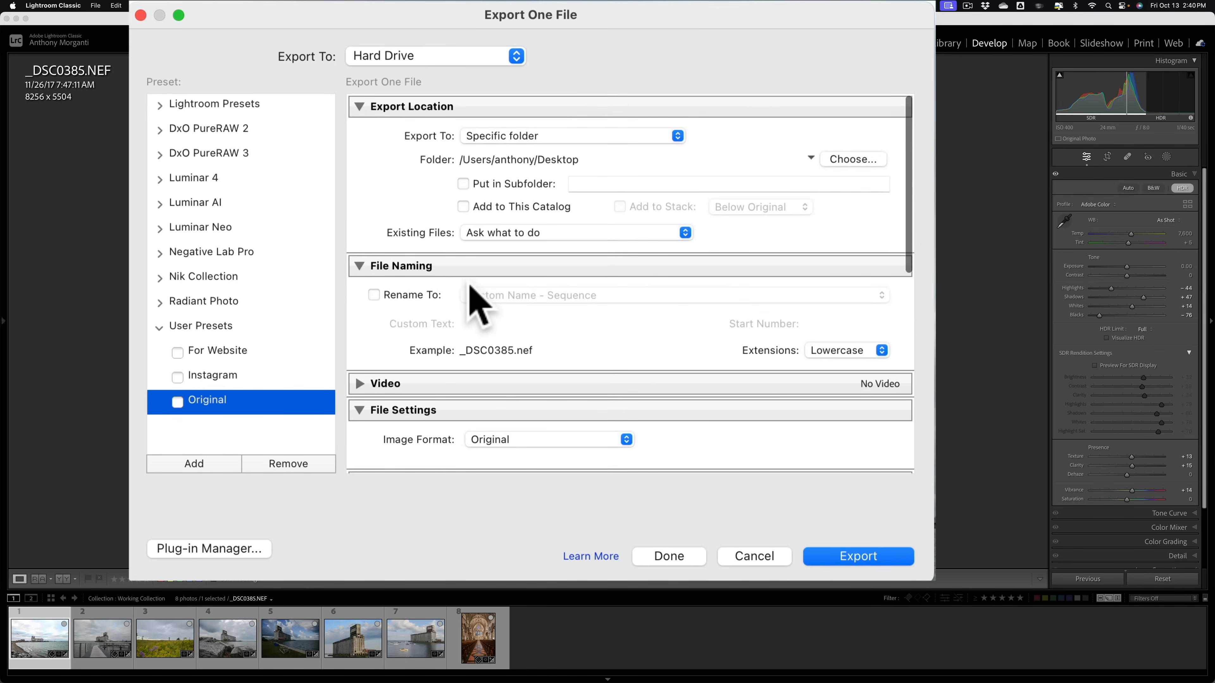
{"action": "scroll", "coordinate": [526, 325], "scroll_direction": "down", "scroll_amount": 5}
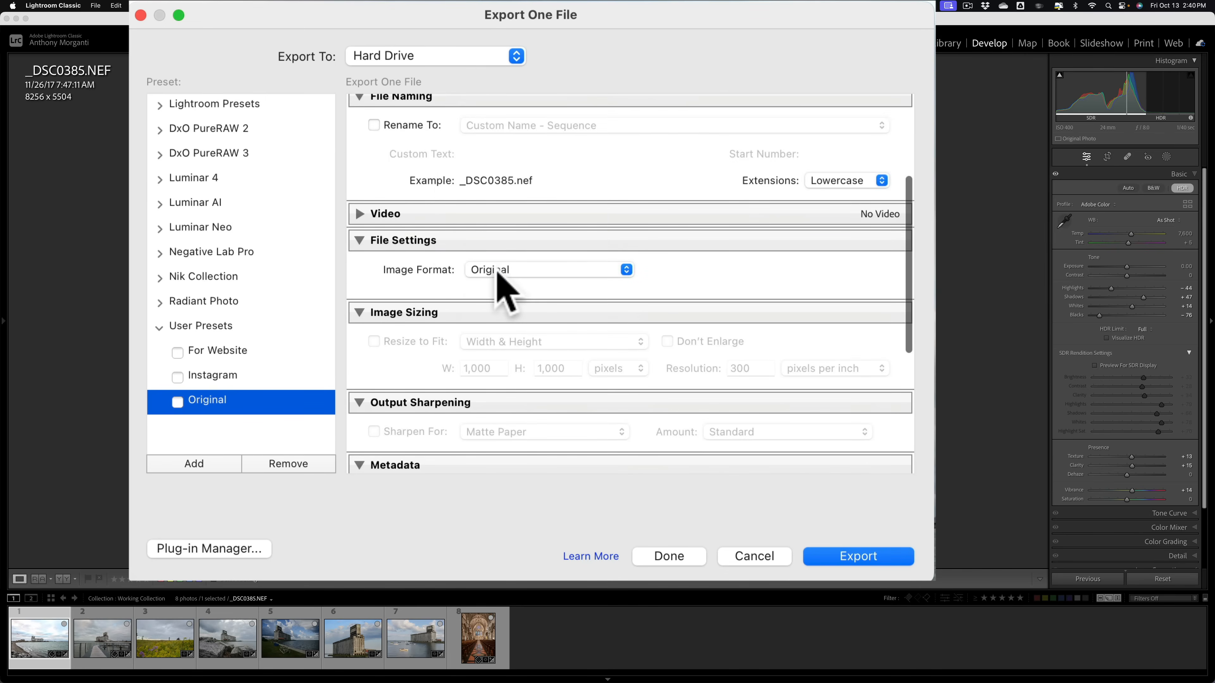
{"action": "left_click", "coordinate": [542, 271]}
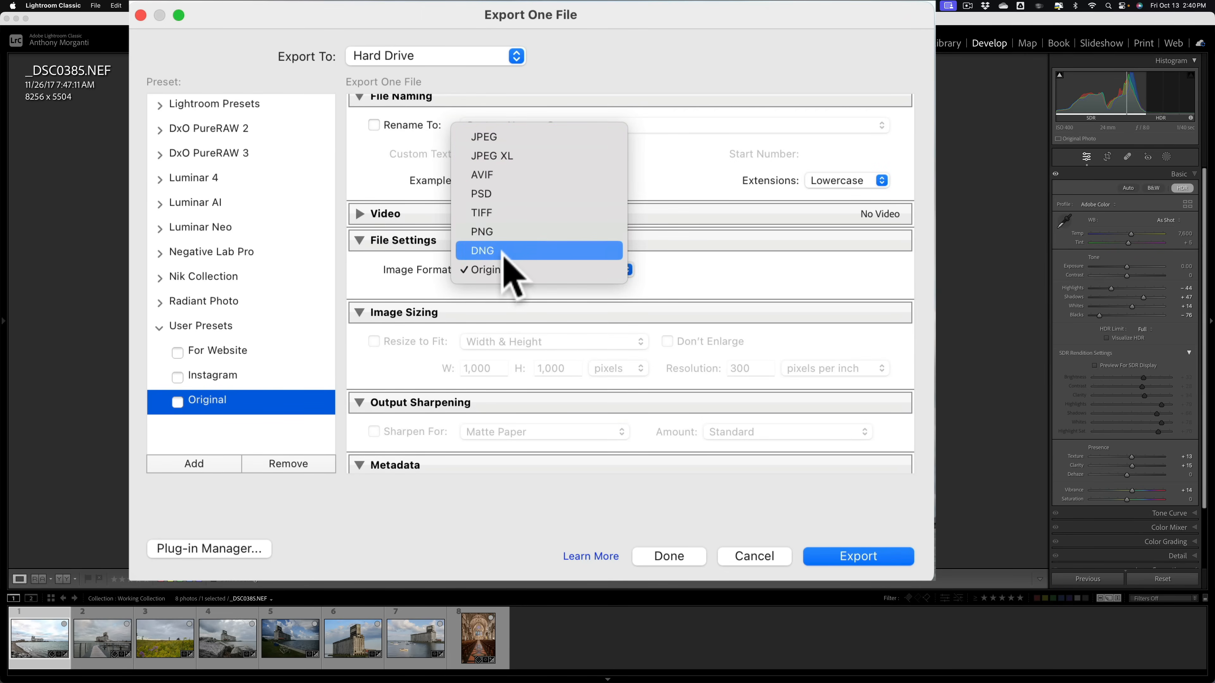
{"action": "left_click", "coordinate": [495, 140]}
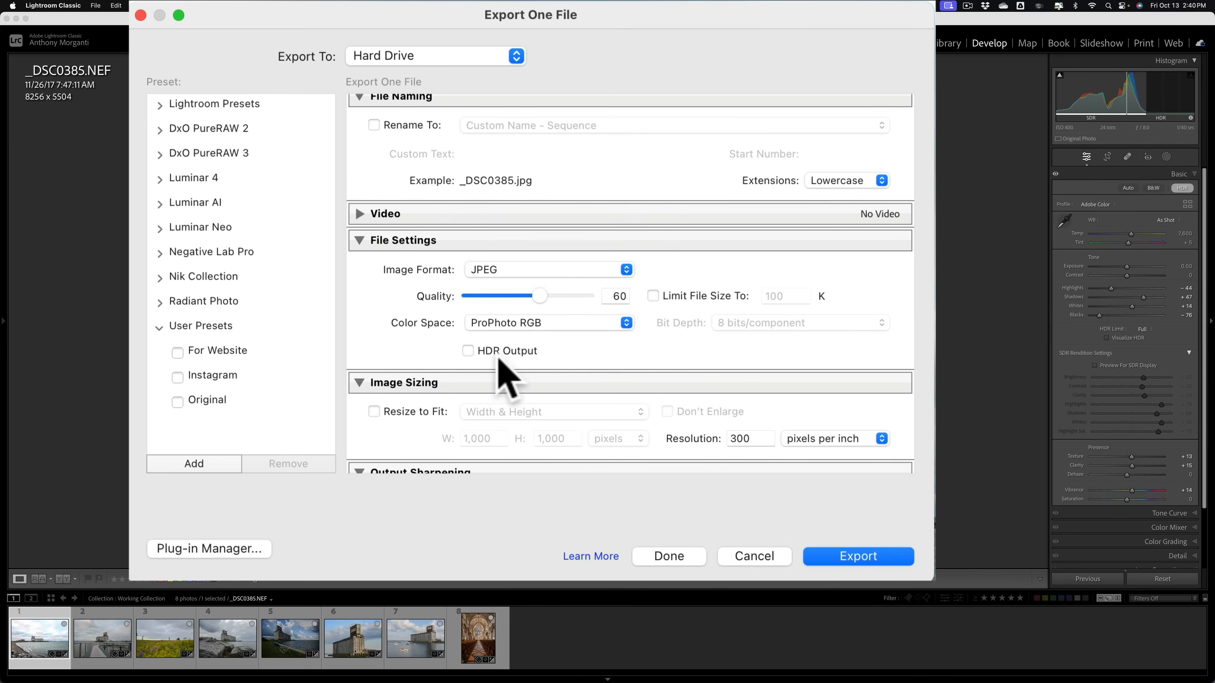
- Enable HDR Output for the JPEG export, try a quality of 100, and settle on 83
{"action": "left_click", "coordinate": [467, 351]}
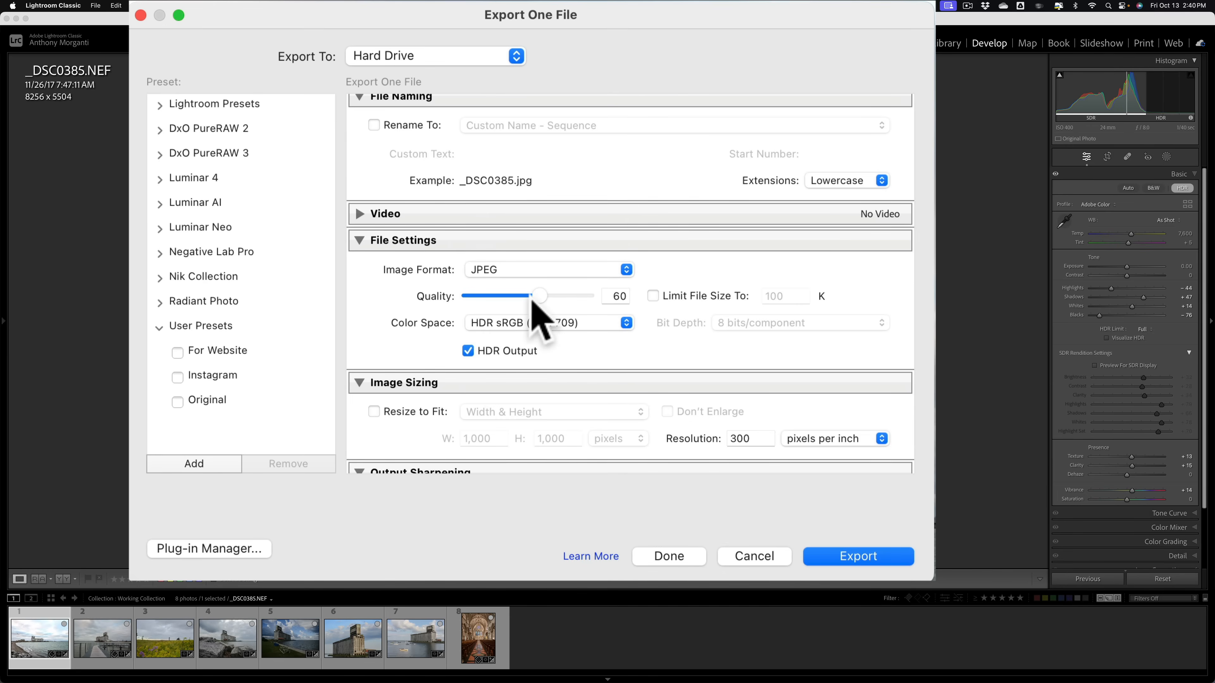
{"action": "left_click_drag", "start_coordinate": [538, 298], "coordinate": [591, 287]}
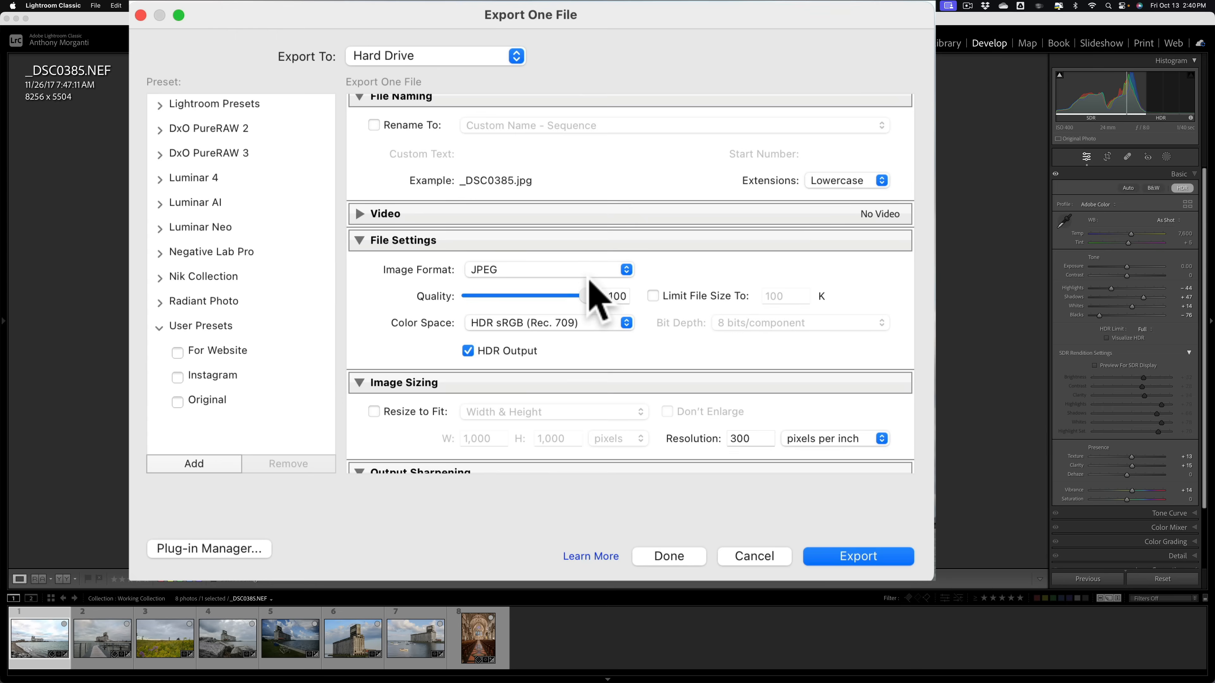
{"action": "left_click", "coordinate": [563, 295]}
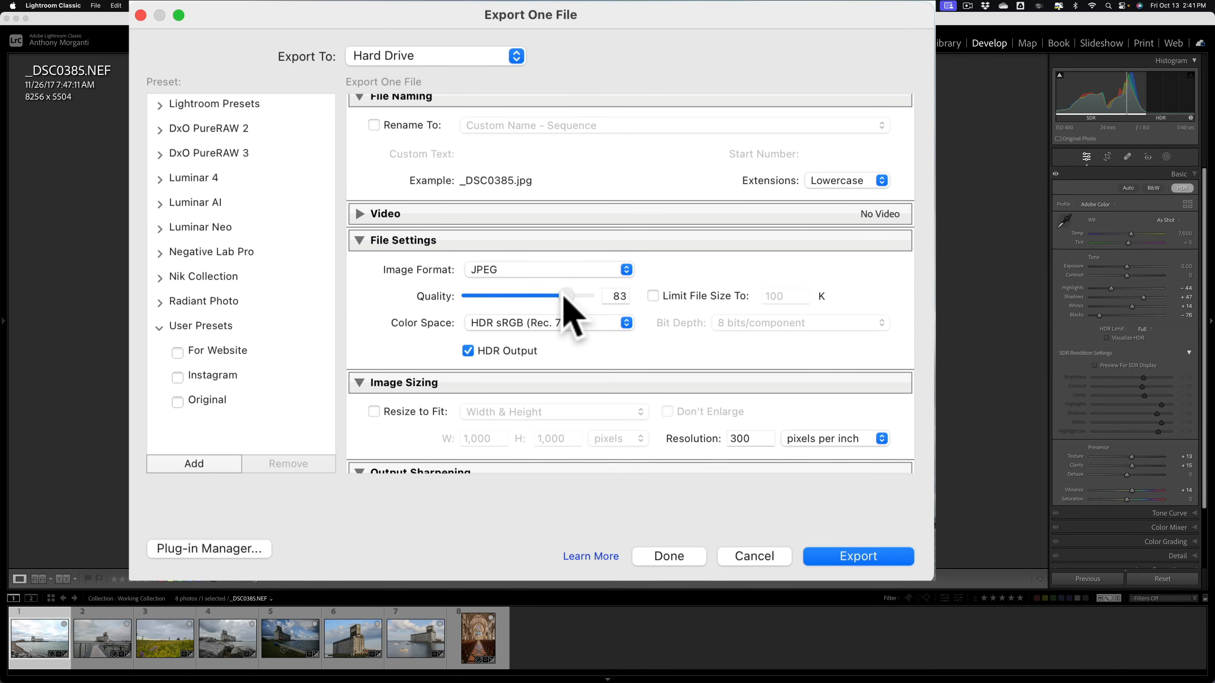
- Set the JPEG export quality to 100, keeping HDR Output enabled and the color space at HDR sRGB (Rec. 709)
{"action": "left_click_drag", "start_coordinate": [570, 301], "coordinate": [655, 299]}
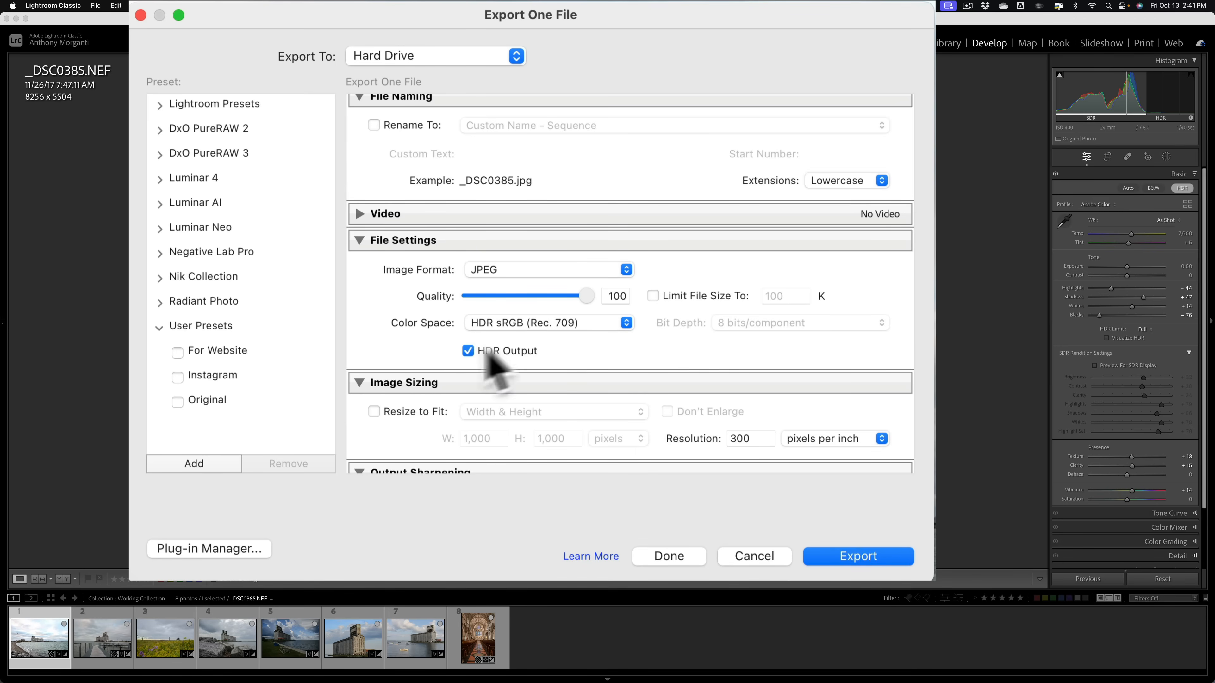
{"action": "left_click", "coordinate": [468, 352]}
{"action": "left_click", "coordinate": [473, 352]}
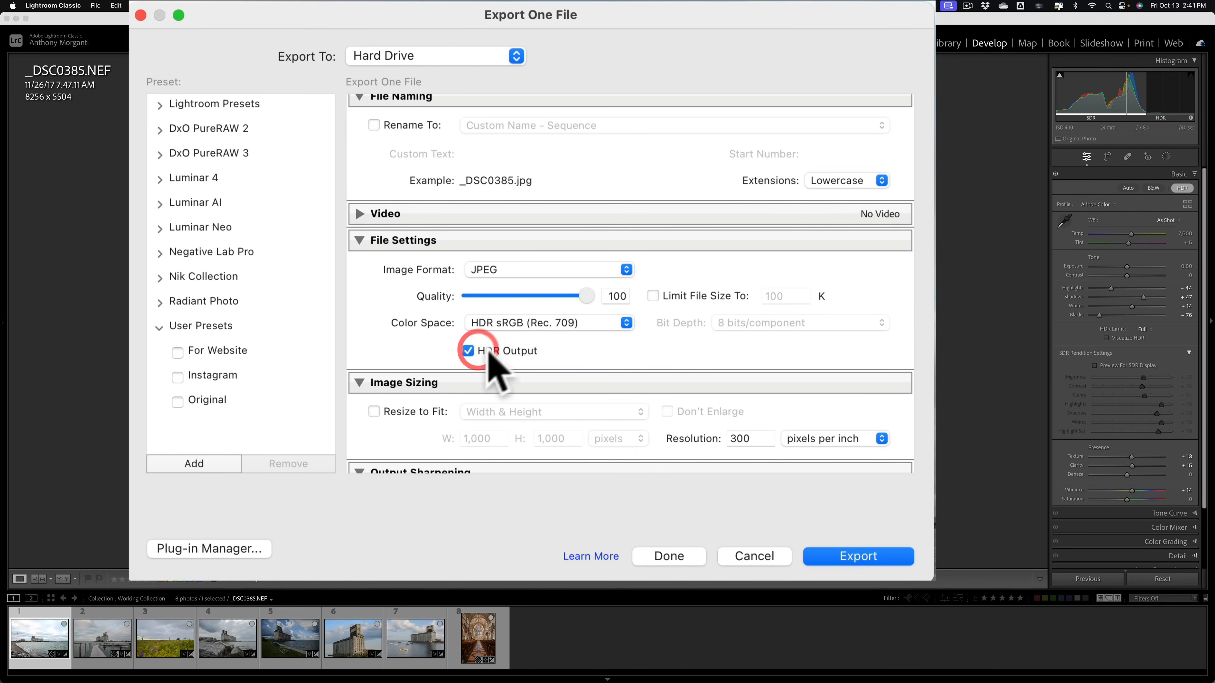
{"action": "left_click", "coordinate": [556, 327]}
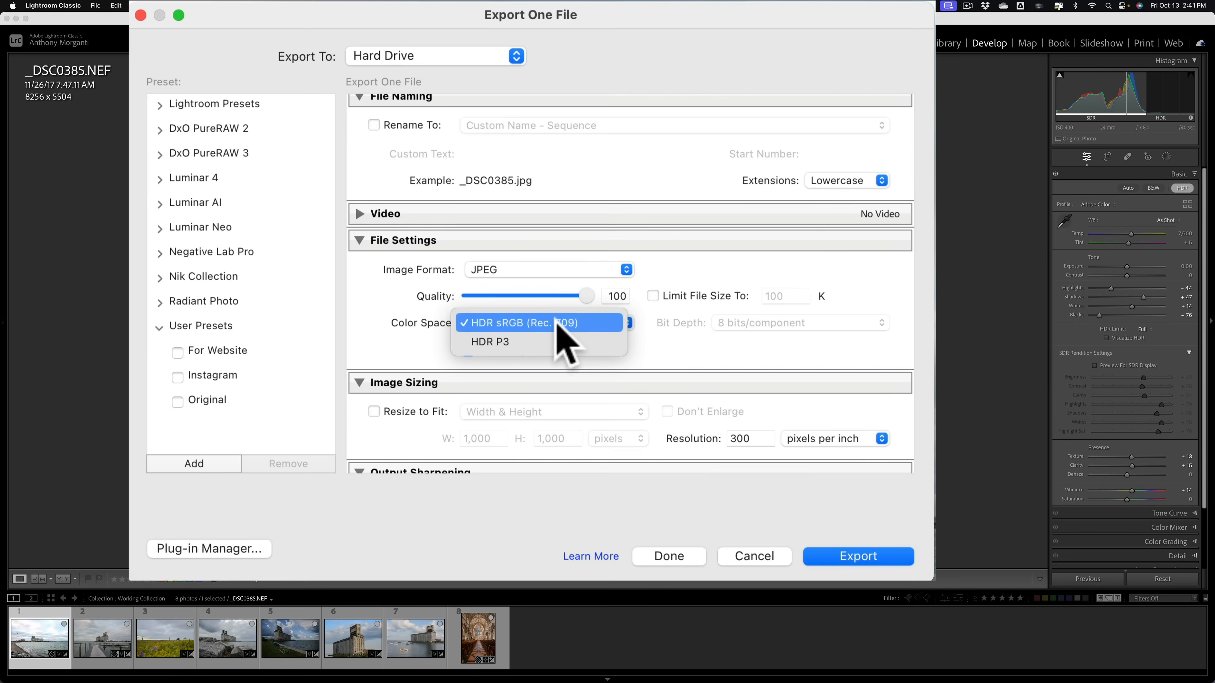
{"action": "left_click", "coordinate": [555, 324]}
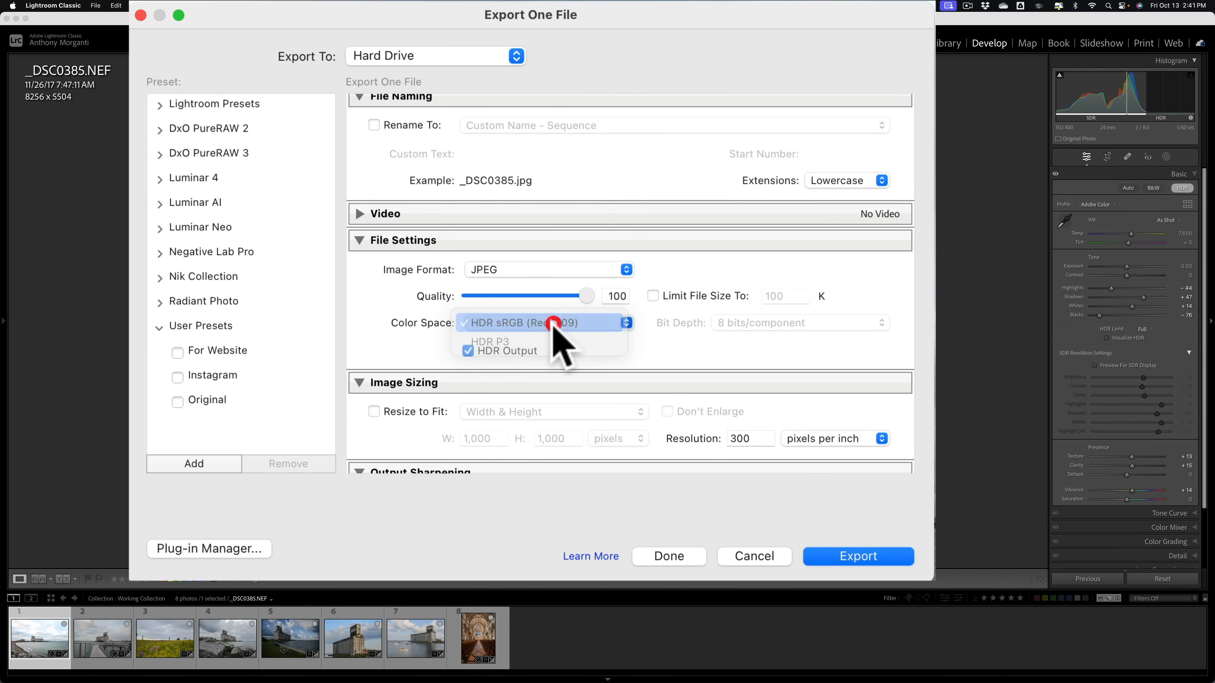
- Examine the file settings offered for the JPEG XL, AVIF, PSD, TIFF and PNG export formats
{"action": "left_click", "coordinate": [523, 270]}
{"action": "left_click", "coordinate": [523, 289]}
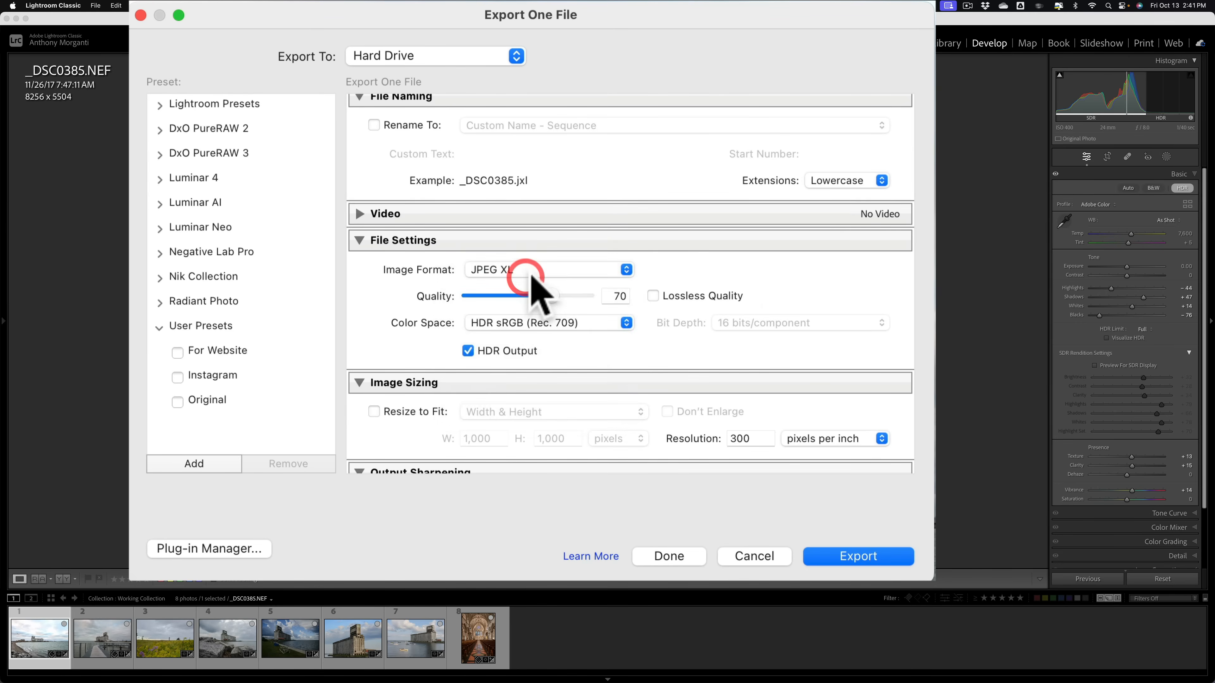
{"action": "left_click", "coordinate": [526, 271]}
{"action": "left_click", "coordinate": [526, 288]}
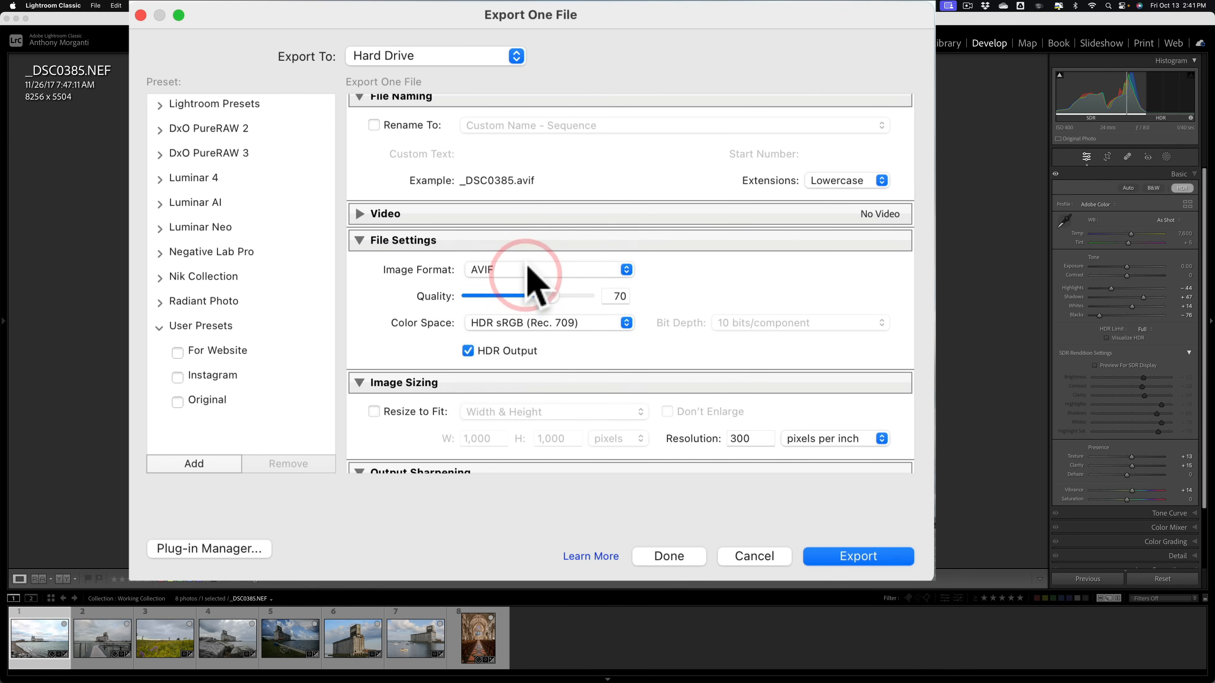
{"action": "left_click", "coordinate": [528, 271]}
{"action": "left_click", "coordinate": [526, 282]}
{"action": "left_click", "coordinate": [531, 275]}
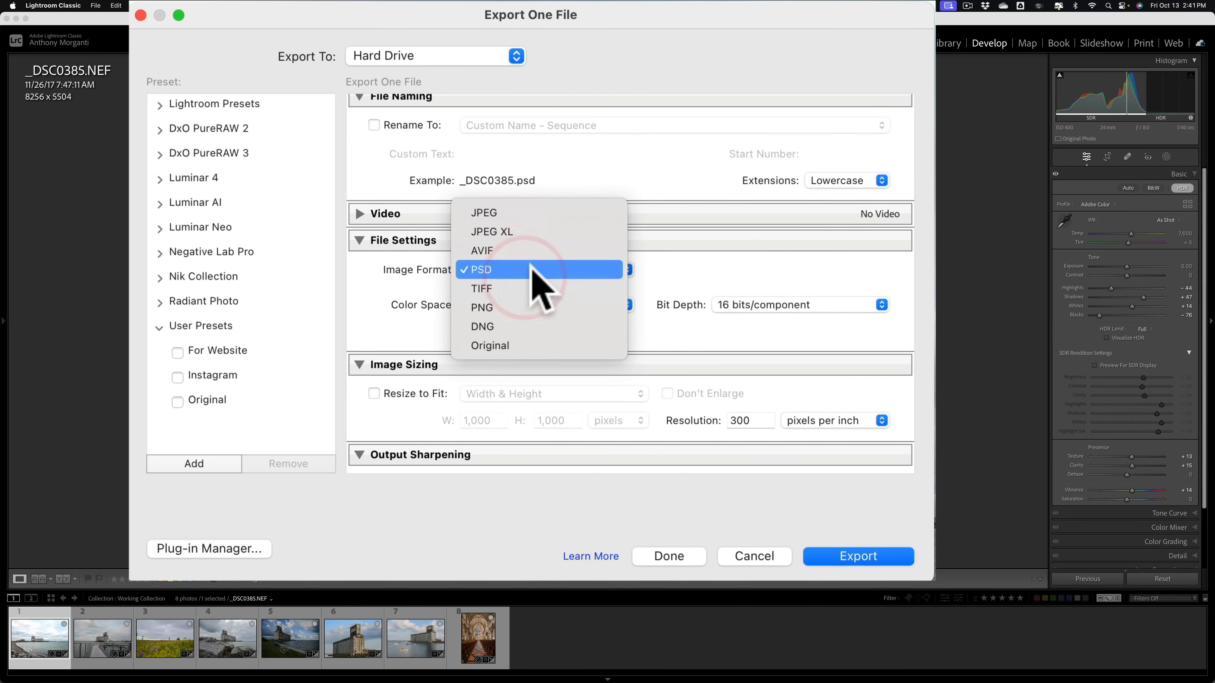
{"action": "left_click", "coordinate": [540, 290]}
{"action": "left_click", "coordinate": [535, 272]}
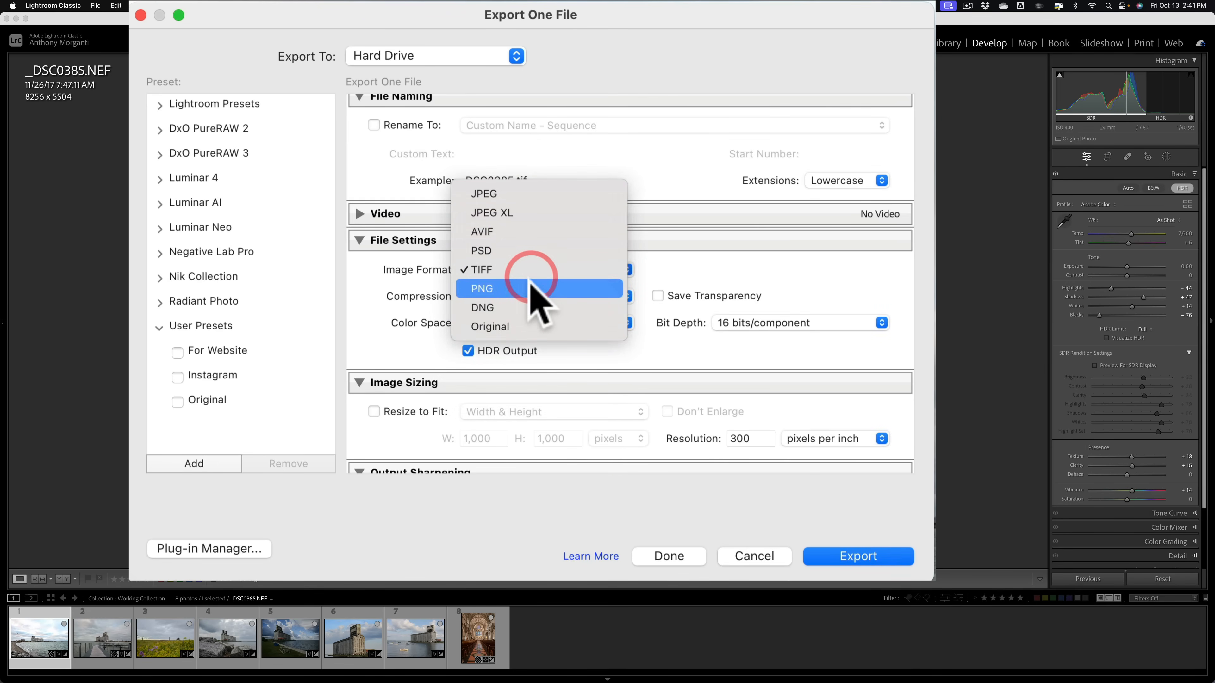
{"action": "left_click", "coordinate": [540, 288]}
- Examine the export settings for the DNG and Original formats, and return the image format to JPEG
{"action": "left_click", "coordinate": [537, 271]}
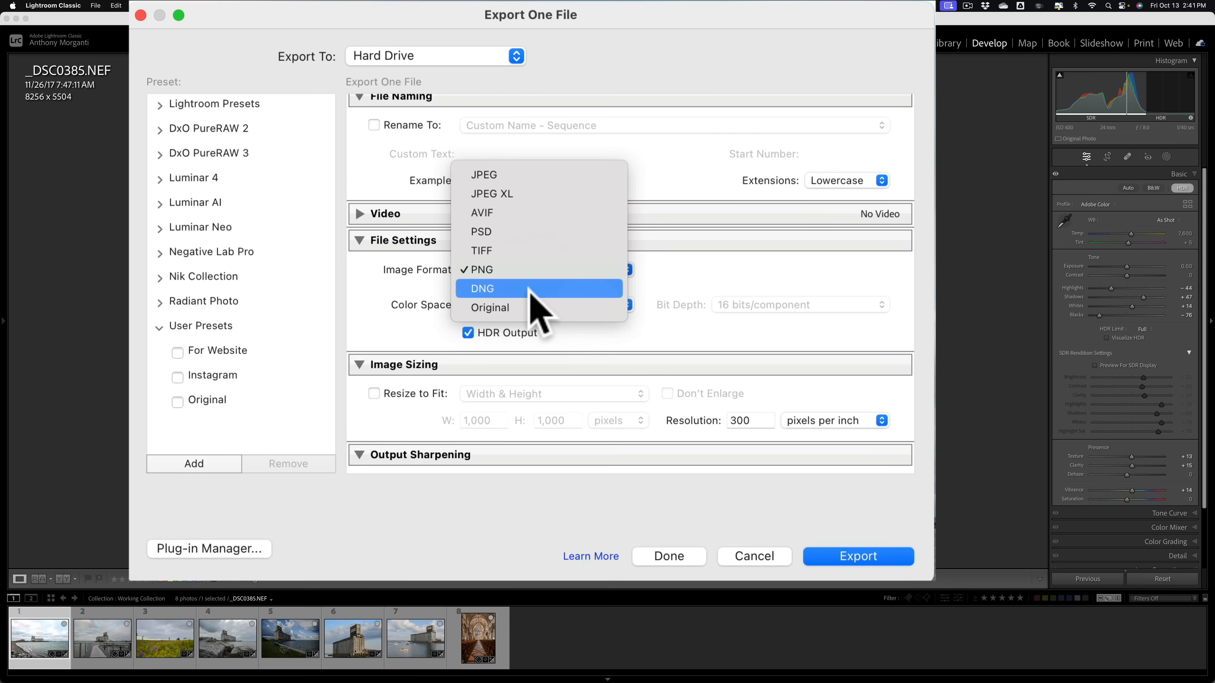
{"action": "left_click", "coordinate": [535, 290]}
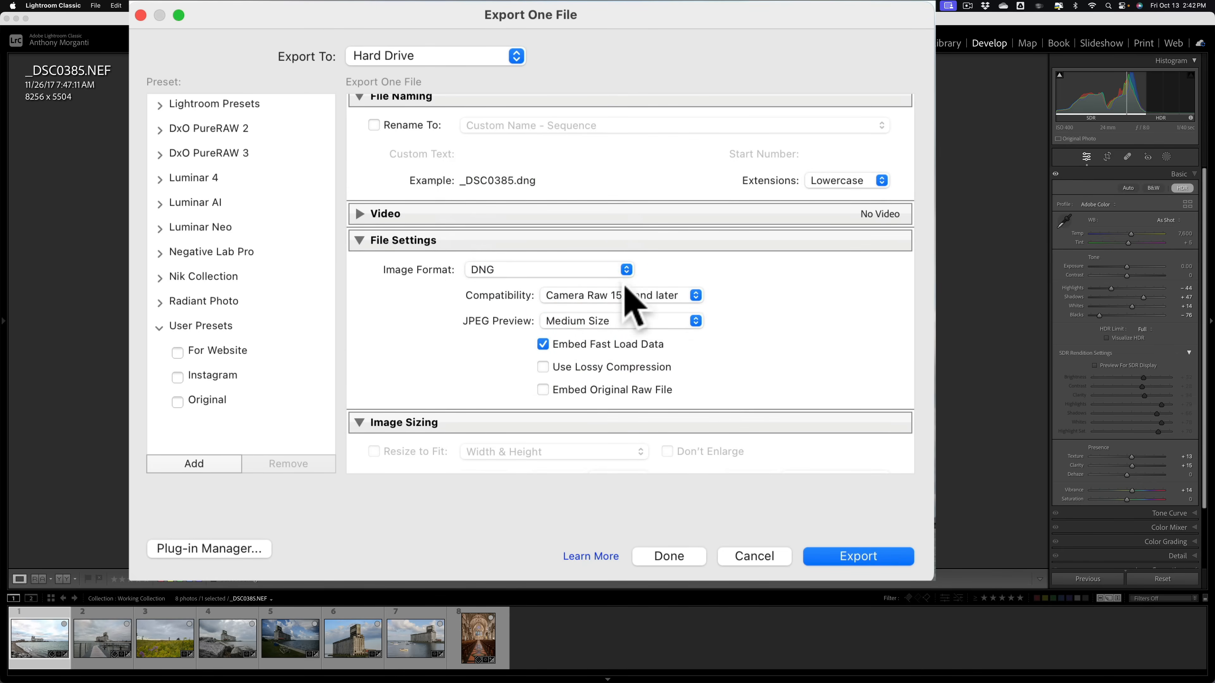
{"action": "left_click", "coordinate": [622, 270]}
{"action": "left_click", "coordinate": [558, 286]}
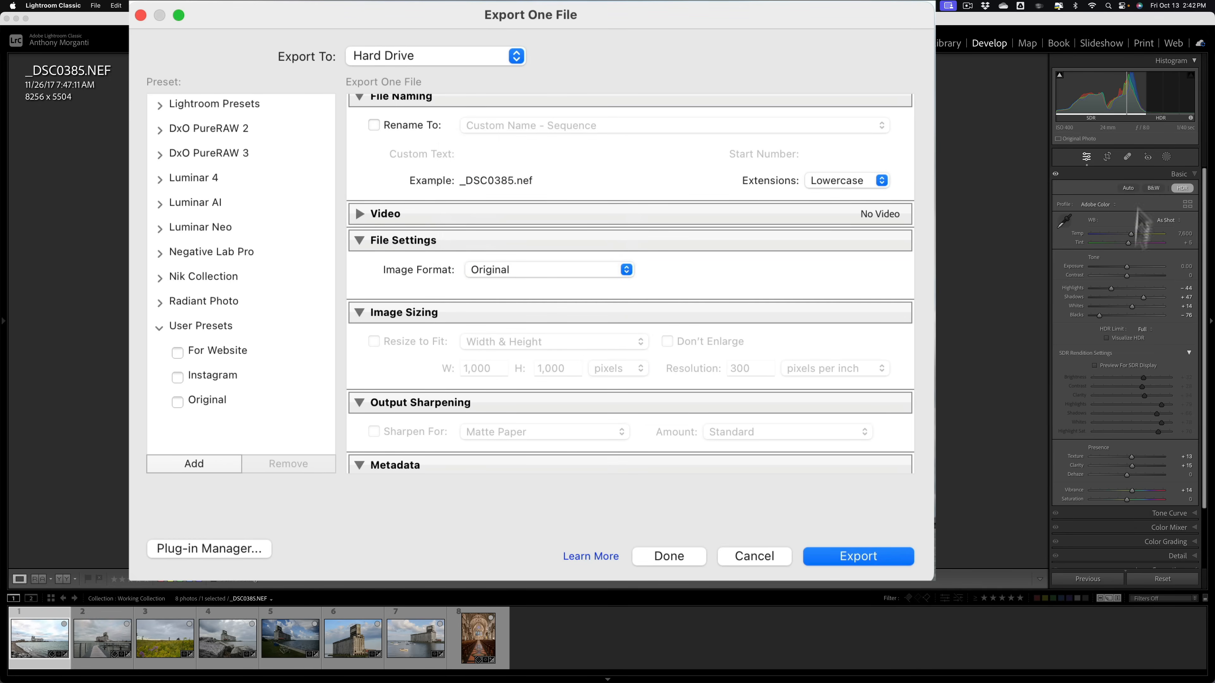
{"action": "left_click", "coordinate": [588, 270]}
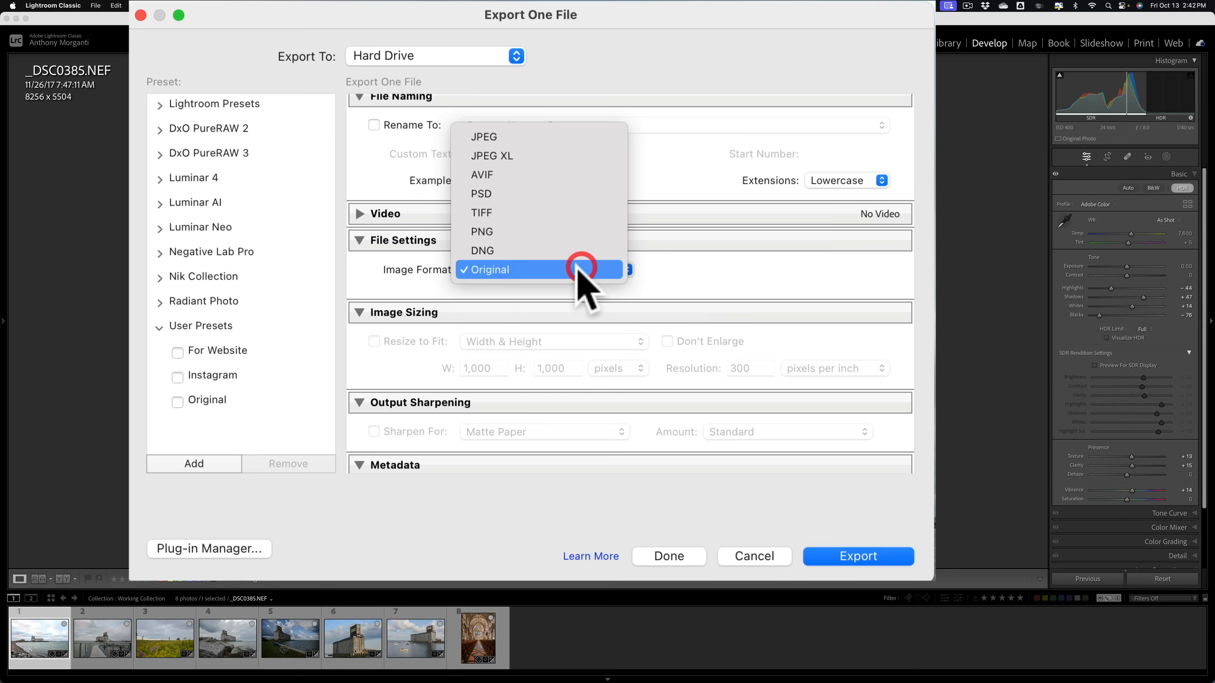
{"action": "left_click", "coordinate": [517, 142]}
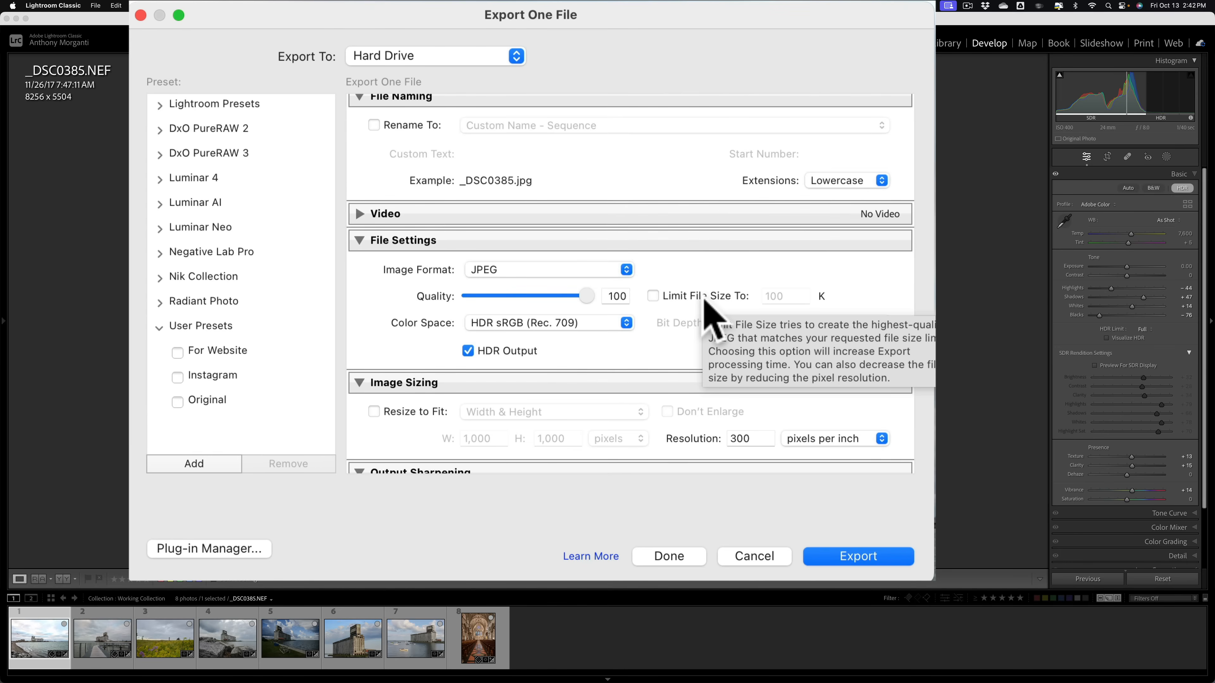
- Close the export settings without exporting the photo
{"action": "scroll", "coordinate": [692, 366], "scroll_direction": "up", "scroll_amount": 1}
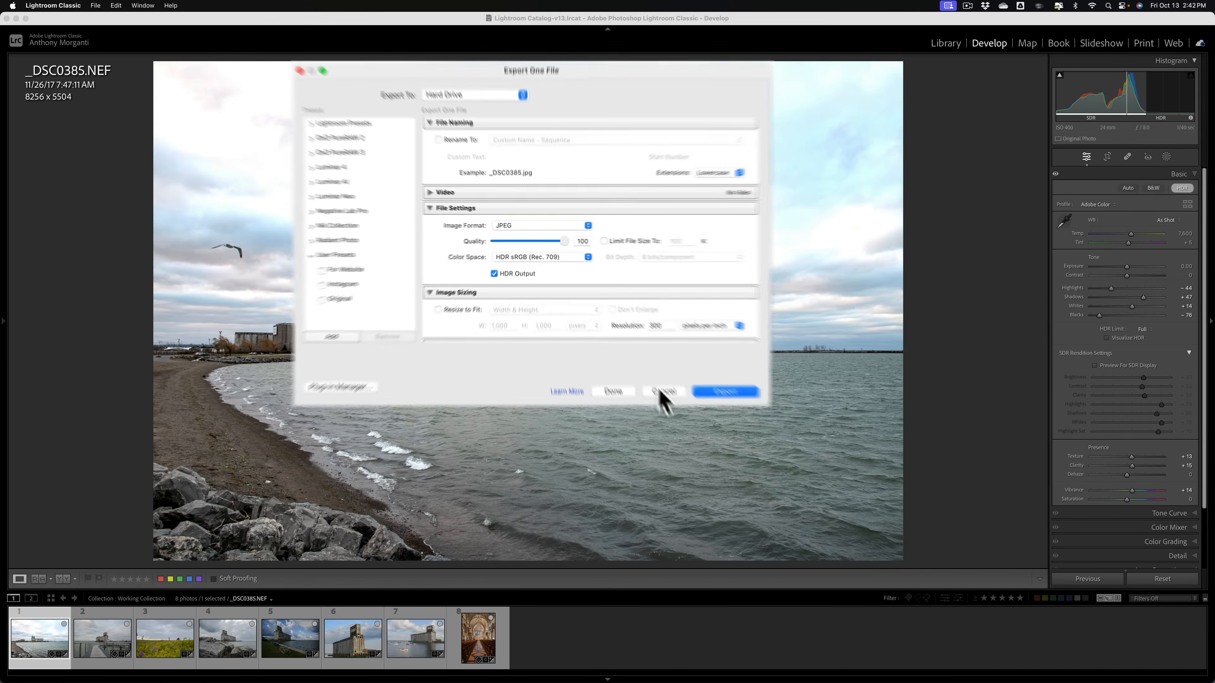
{"action": "left_click", "coordinate": [754, 556]}
{"action": "left_click", "coordinate": [641, 365]}
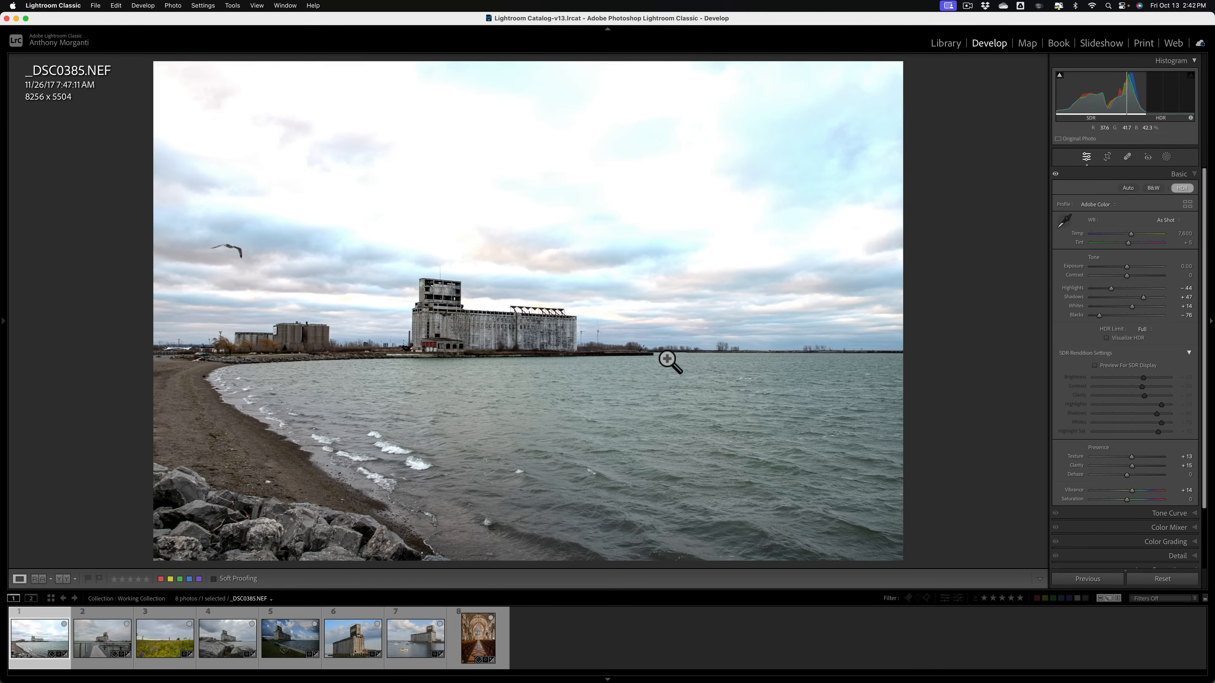
- Turn off HDR editing for the photo and show its tone curve
{"action": "left_click", "coordinate": [1181, 188]}
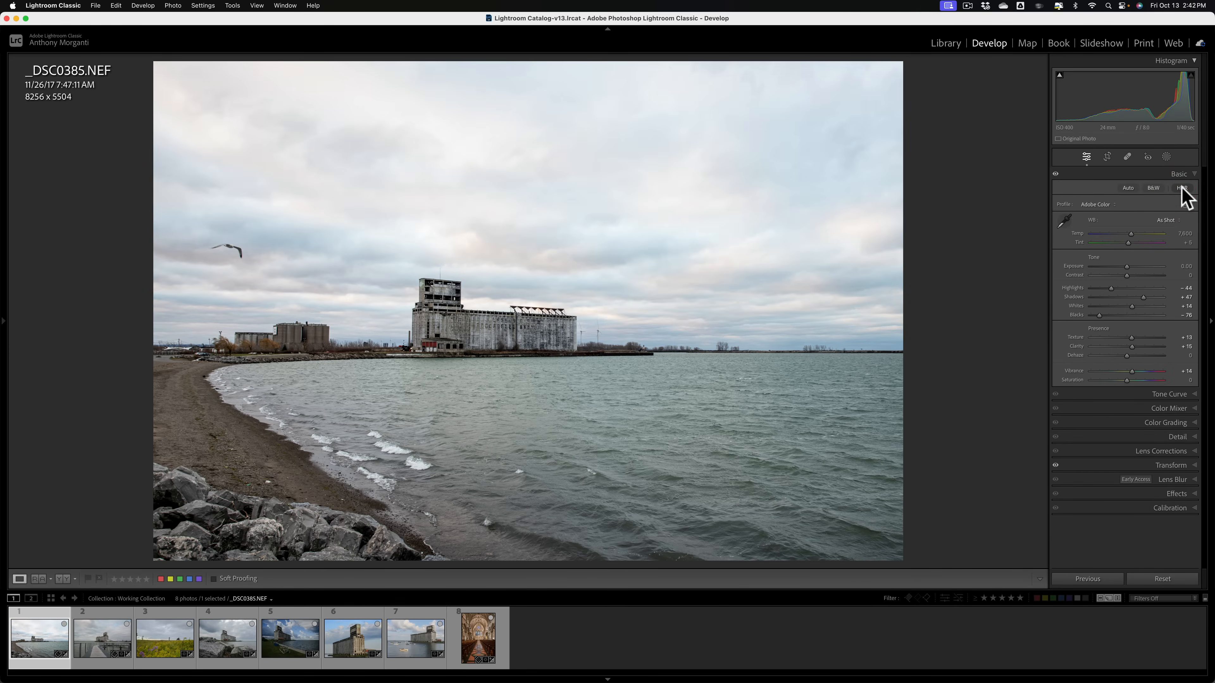
{"action": "left_click", "coordinate": [1180, 175]}
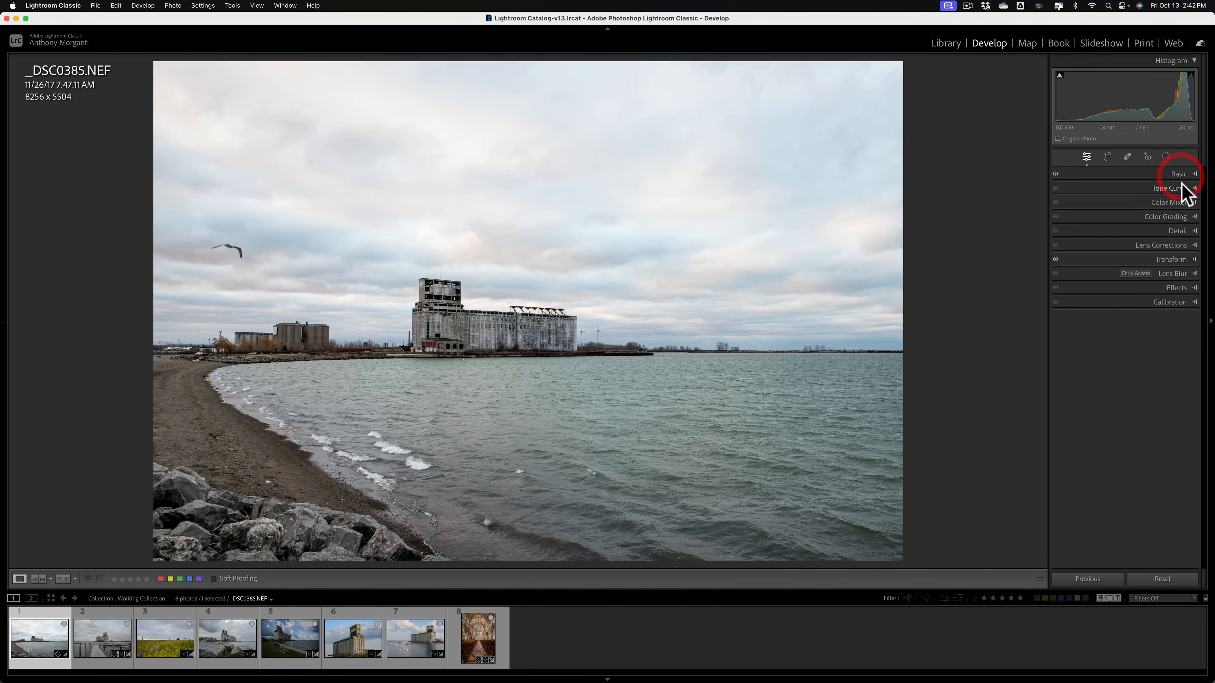
{"action": "left_click", "coordinate": [1182, 189]}
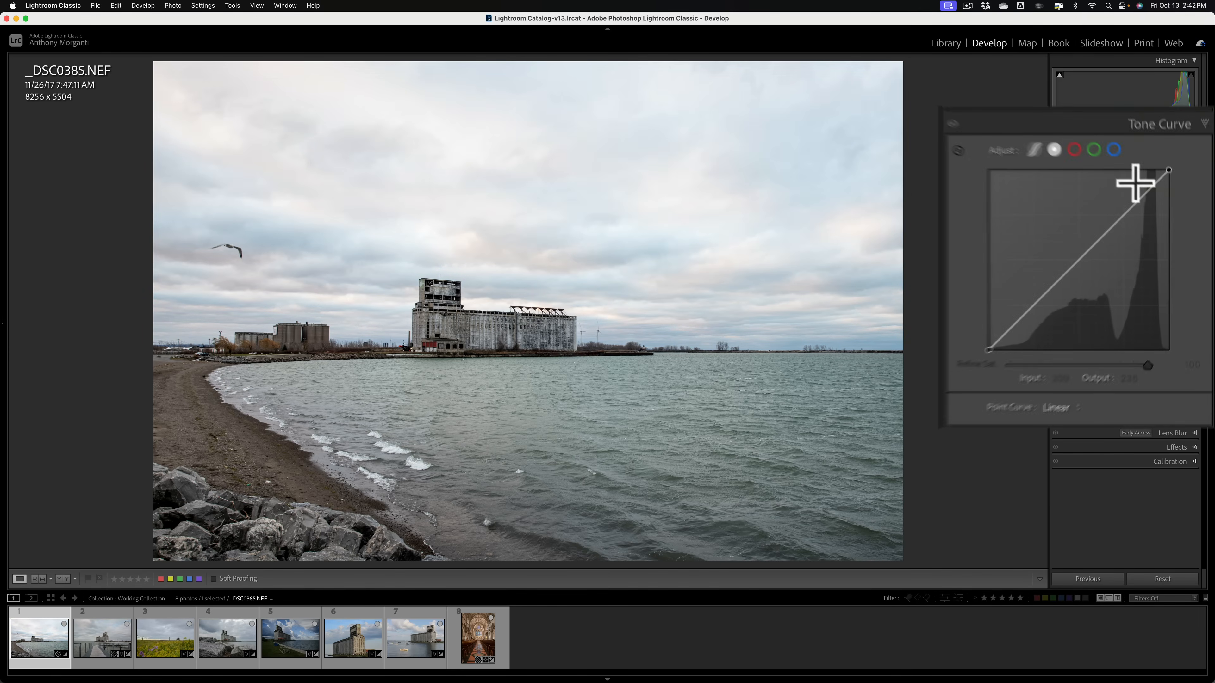
- Shape a custom point curve with points at 63/64, 97/86, 132/132, 160/162 and 178/205
{"action": "left_click", "coordinate": [1068, 256]}
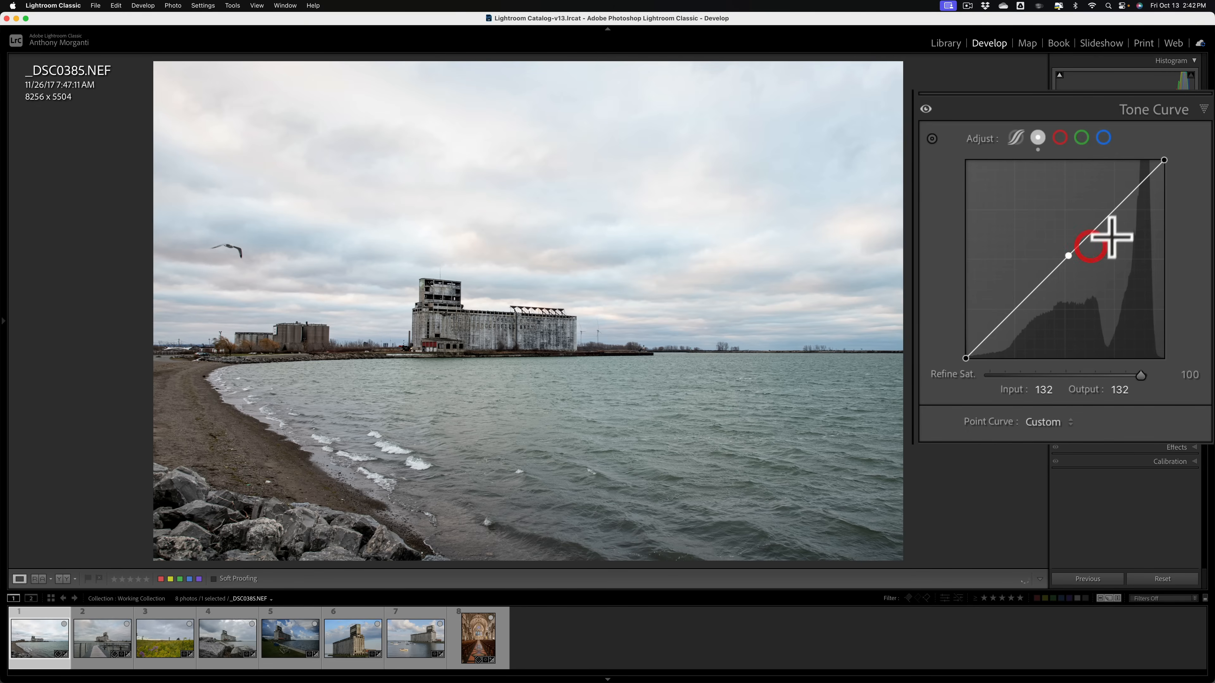
{"action": "left_click", "coordinate": [1117, 208]}
{"action": "left_click", "coordinate": [1028, 293]}
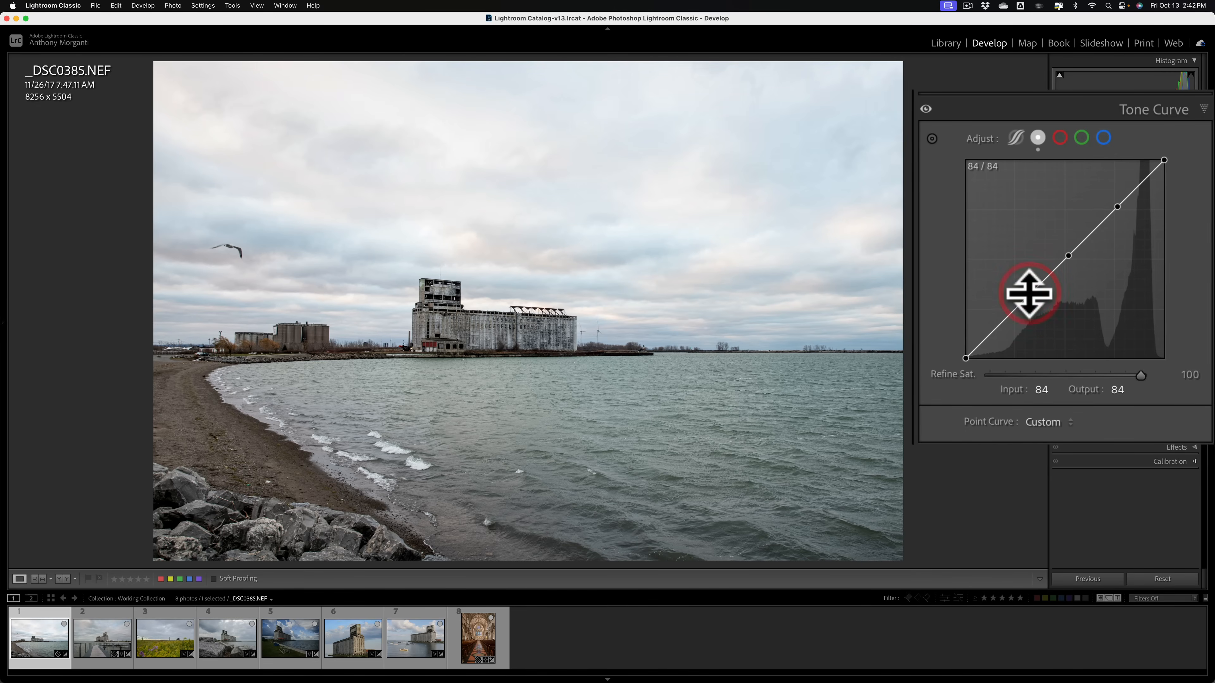
{"action": "left_click_drag", "start_coordinate": [1029, 293], "coordinate": [1025, 281]}
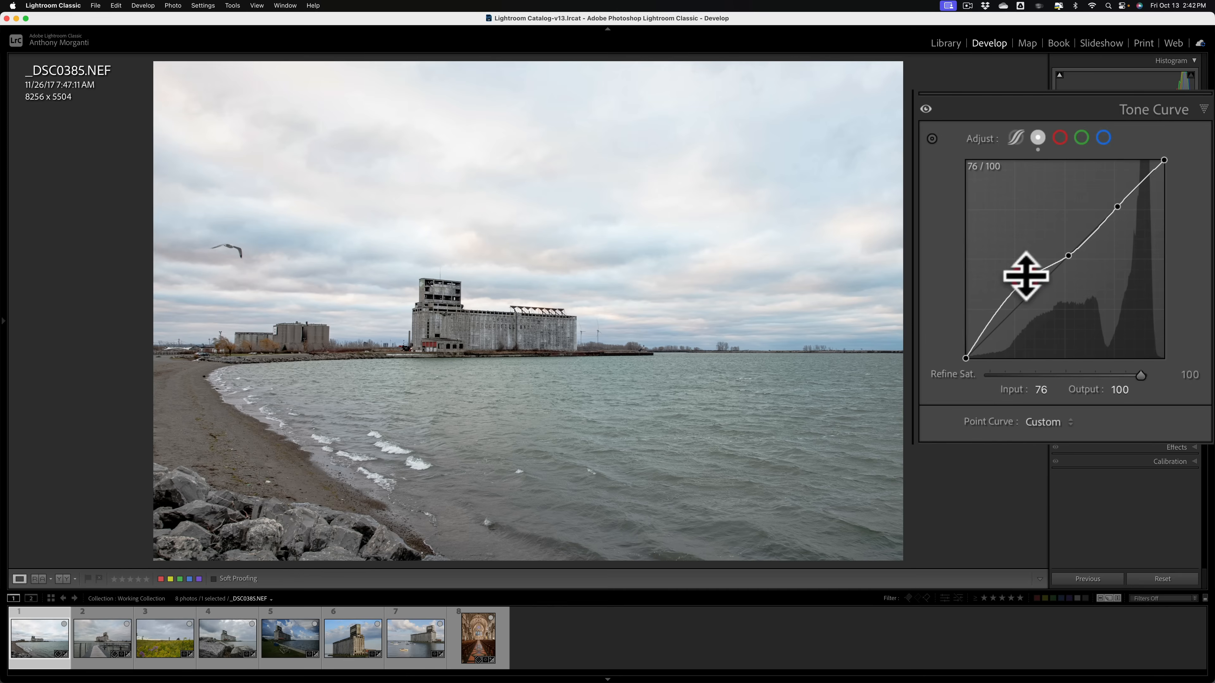
{"action": "left_click", "coordinate": [1067, 249]}
{"action": "left_click_drag", "start_coordinate": [1117, 203], "coordinate": [1104, 198]}
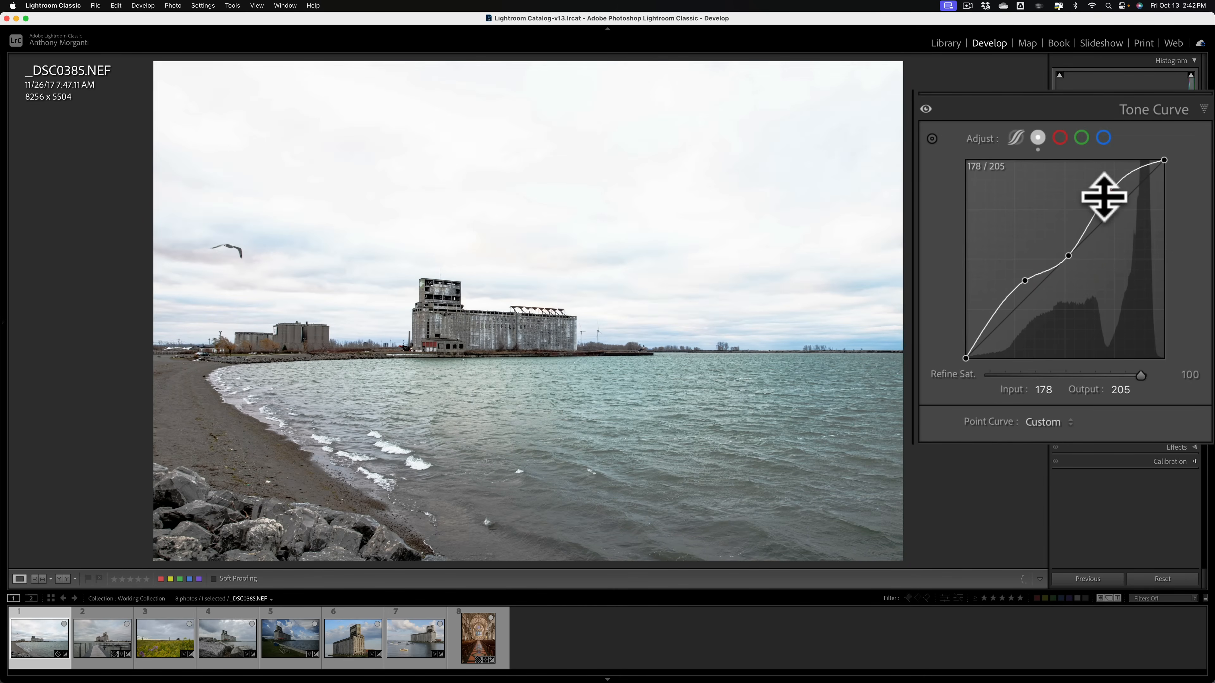
{"action": "left_click_drag", "start_coordinate": [1024, 280], "coordinate": [1040, 290]}
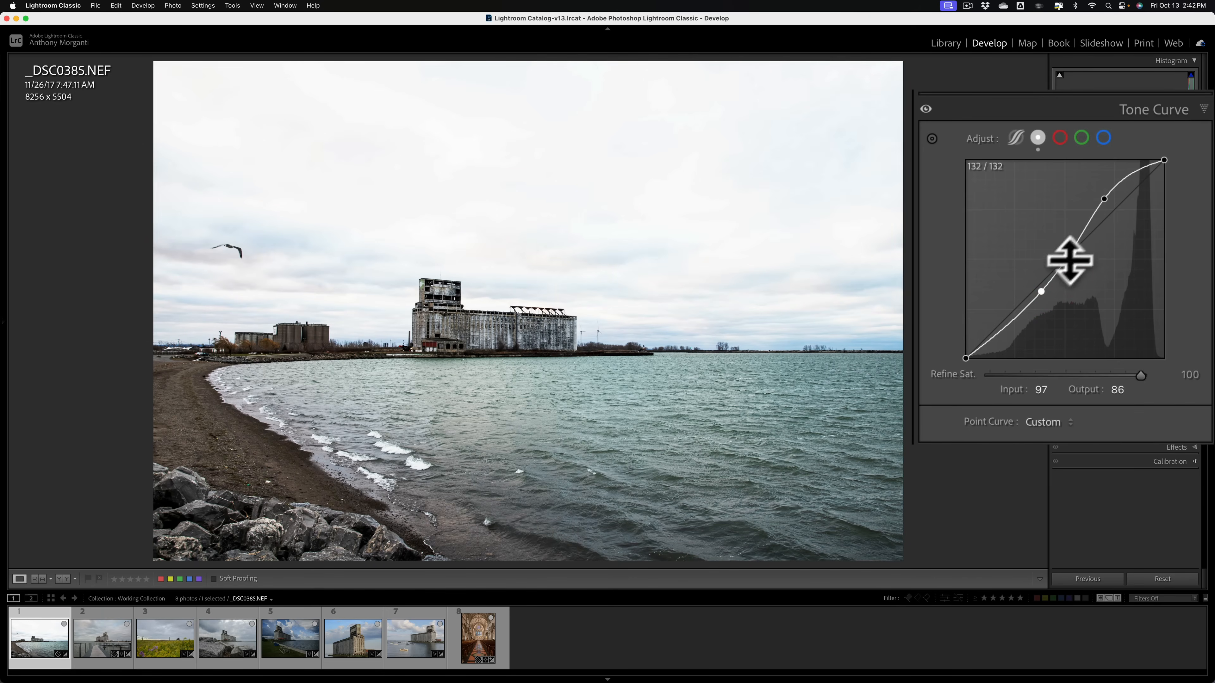
{"action": "left_click", "coordinate": [1015, 309]}
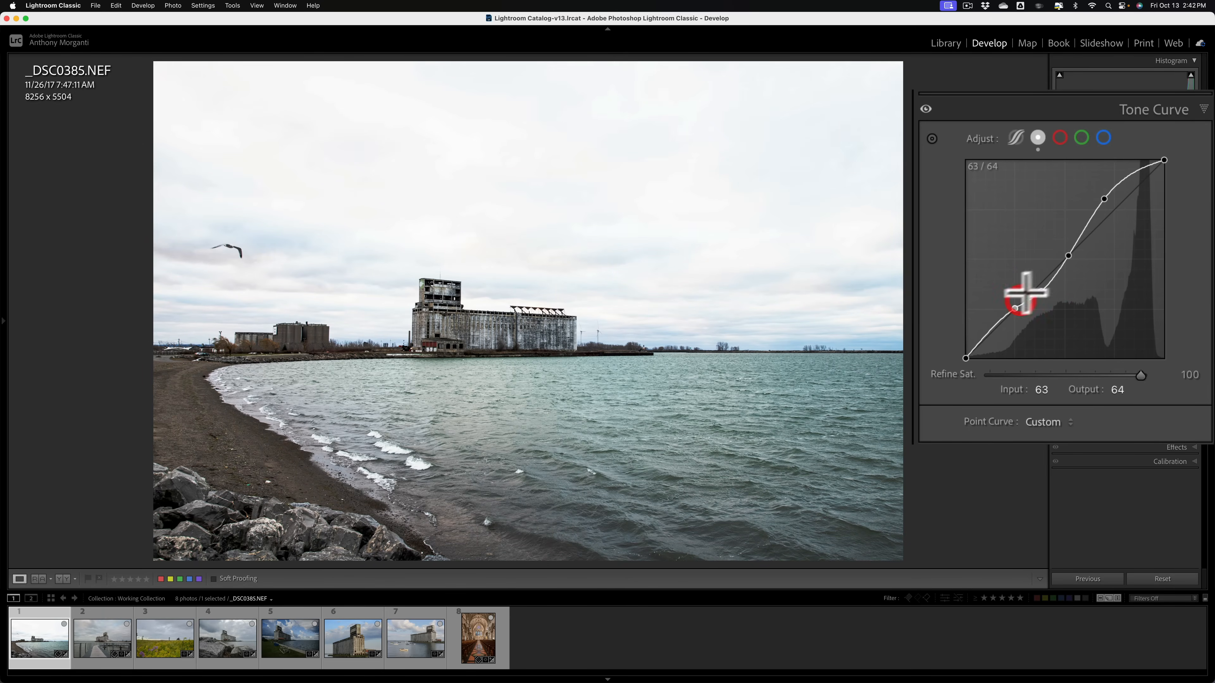
{"action": "mouse_move", "coordinate": [1085, 231]}
{"action": "left_mouse_down"}
{"action": "mouse_move", "coordinate": [1093, 250]}
{"action": "mouse_move", "coordinate": [1090, 233]}
{"action": "left_mouse_up"}
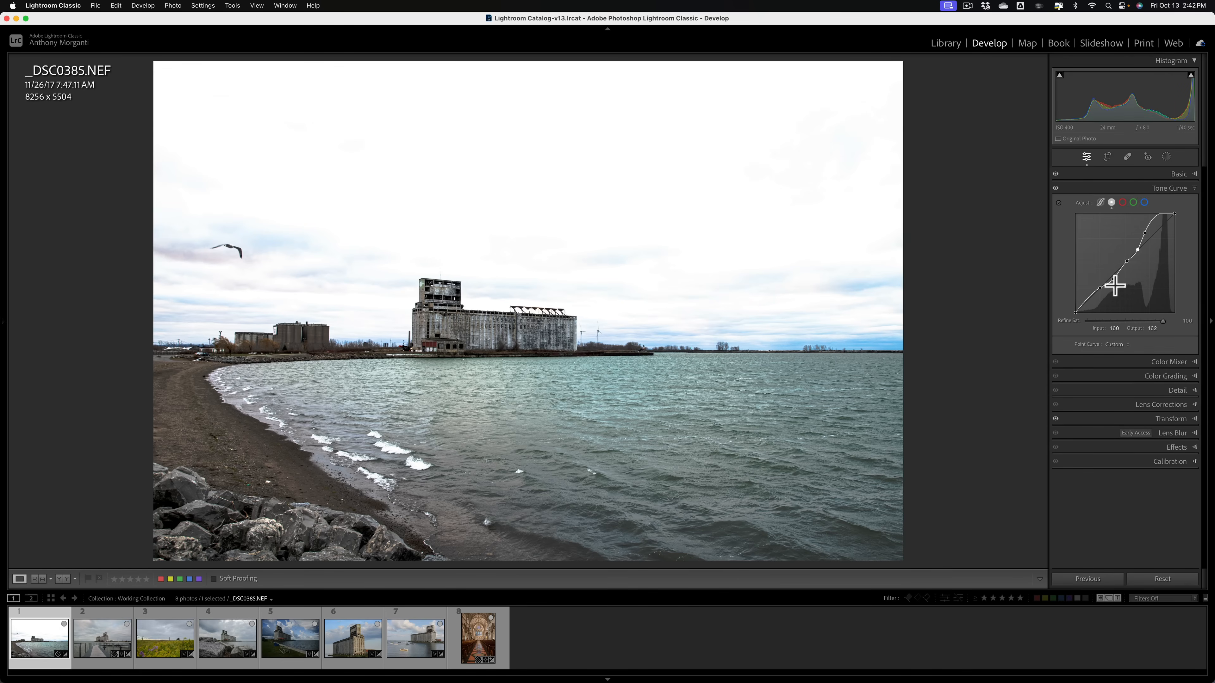
- Turn HDR editing back on and examine how the custom tone curve spans the SDR and HDR ranges
{"action": "left_click", "coordinate": [1183, 175]}
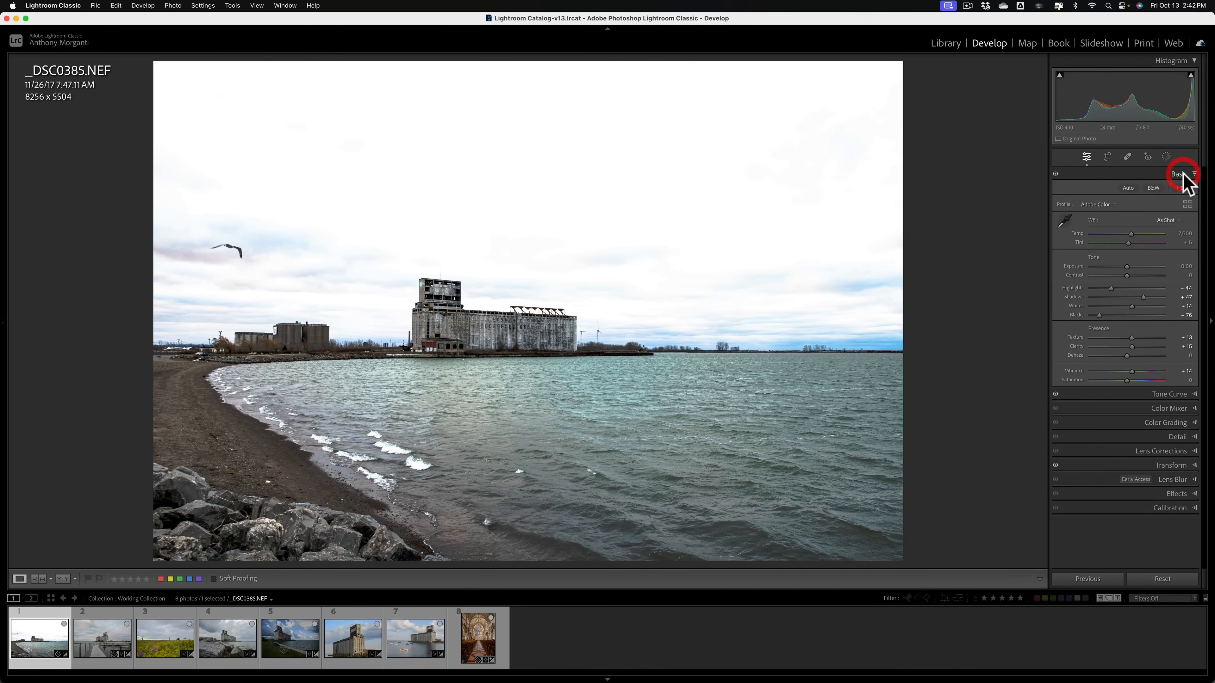
{"action": "left_click", "coordinate": [1181, 188]}
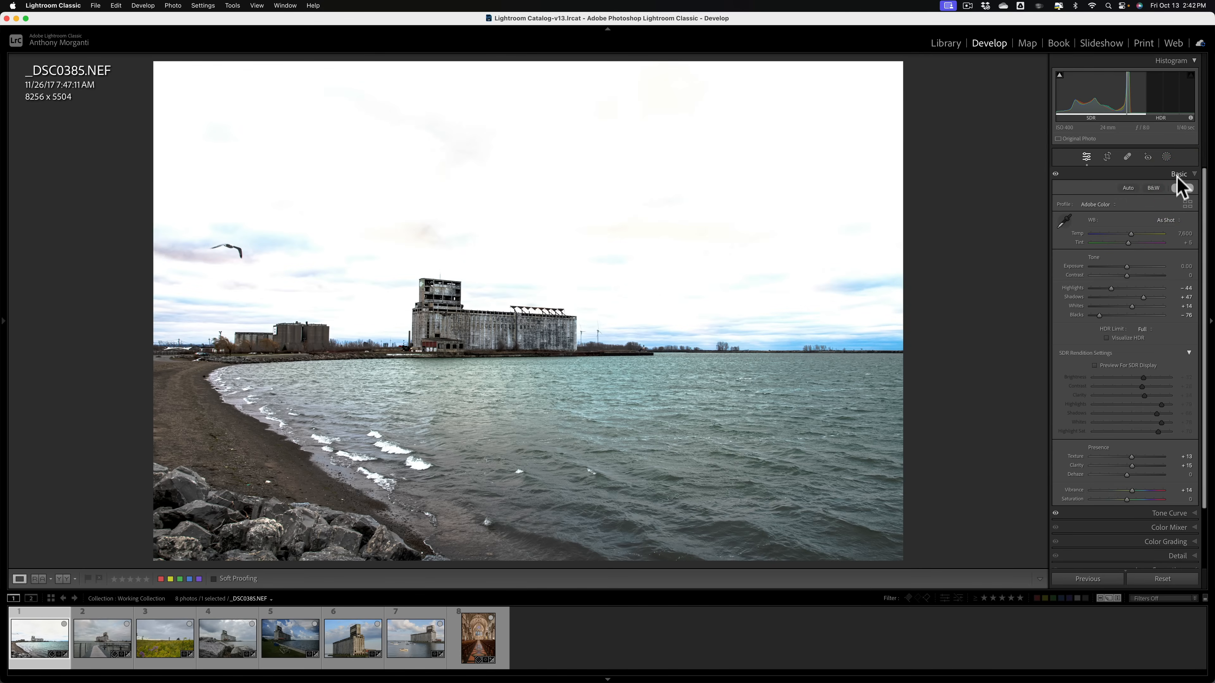
{"action": "left_click", "coordinate": [1179, 175]}
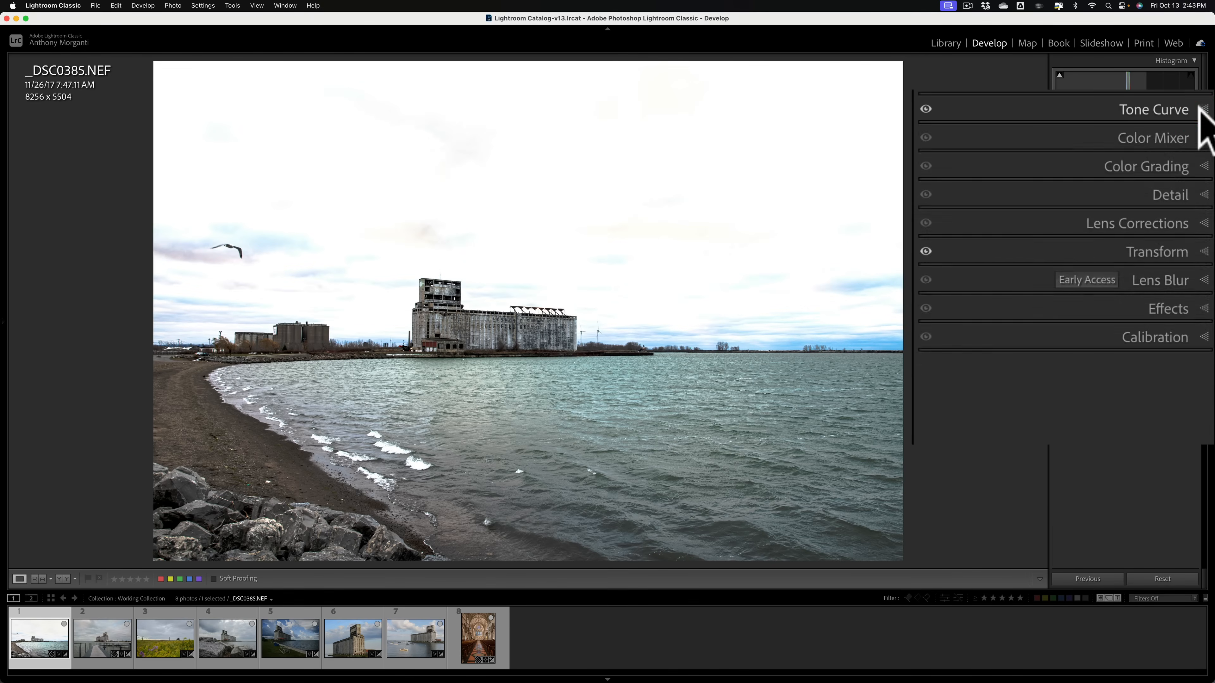
{"action": "left_click", "coordinate": [1195, 178]}
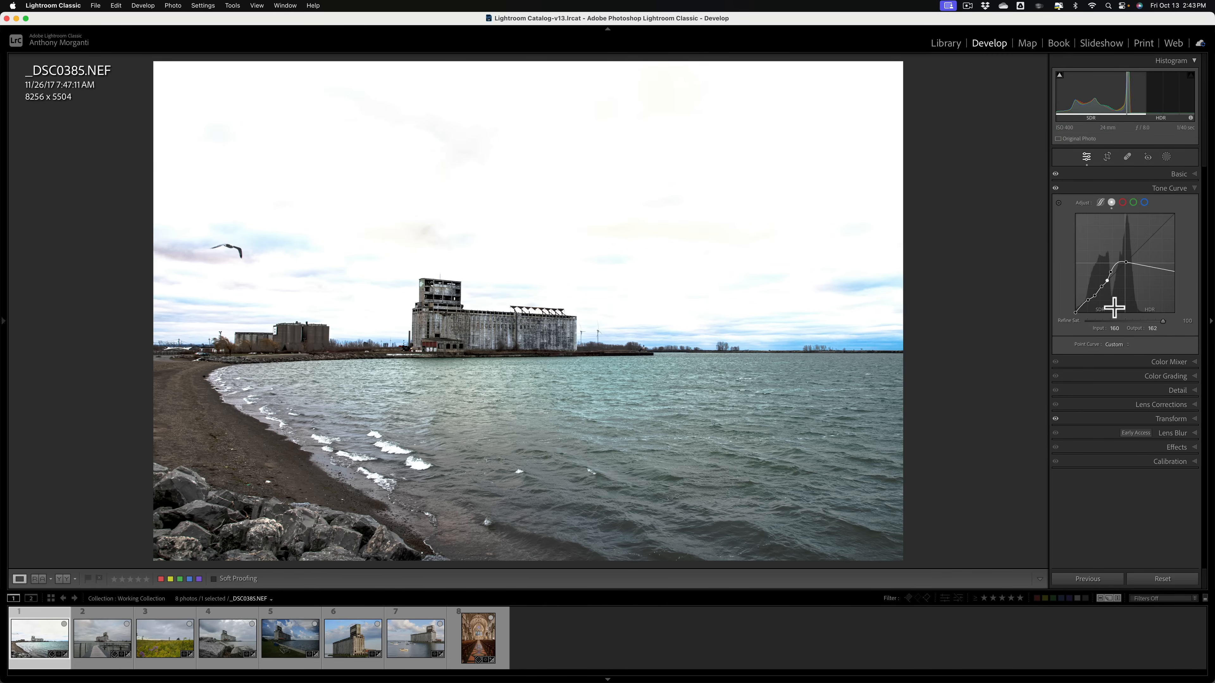
- Reset the tone curve's point channel to linear and return to the Basic adjustments
{"action": "left_click", "coordinate": [1185, 175]}
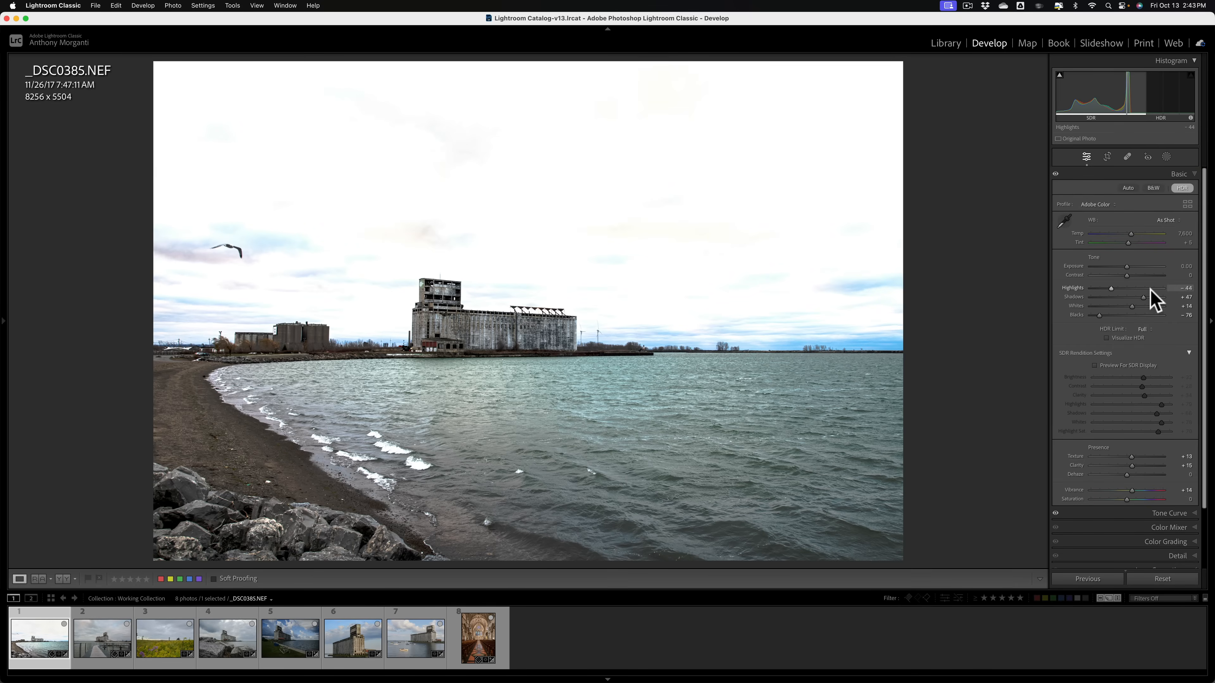
{"action": "left_click", "coordinate": [1179, 176]}
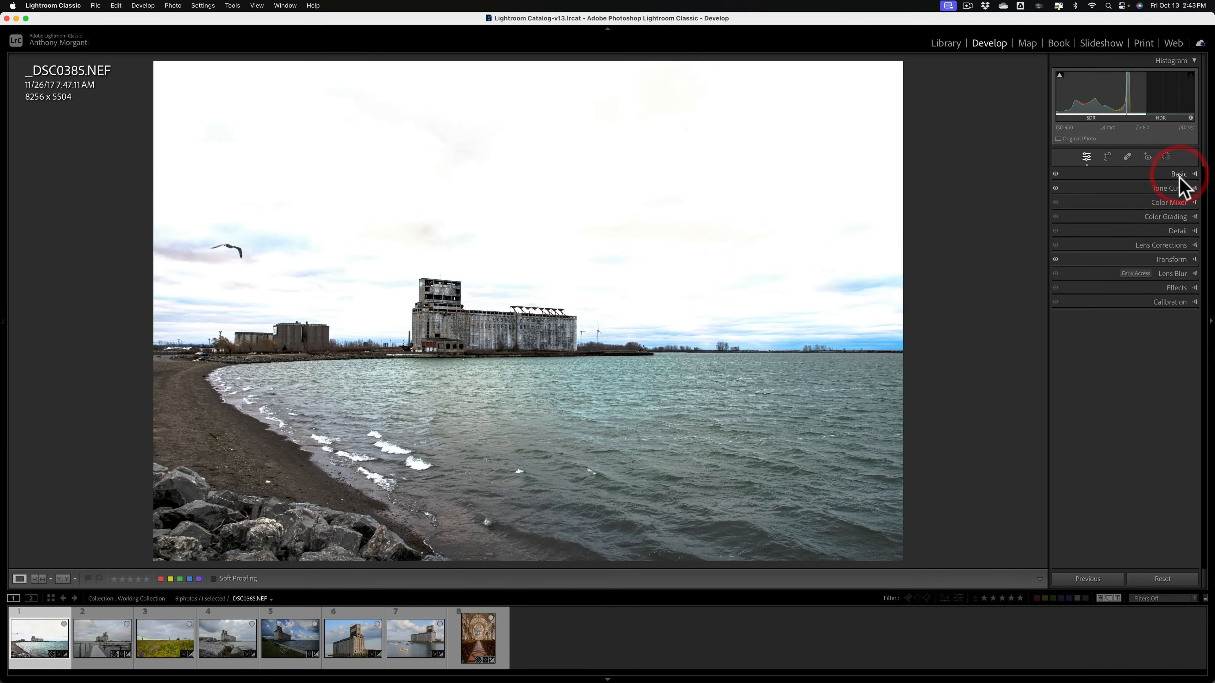
{"action": "left_click", "coordinate": [1179, 189]}
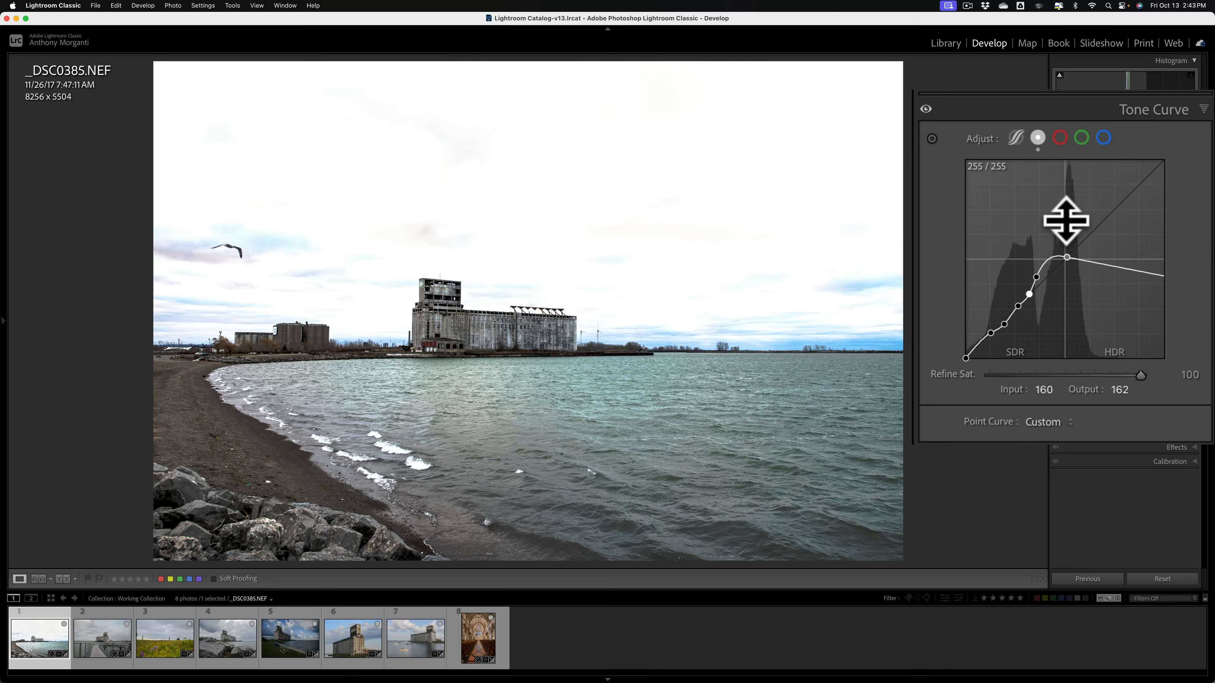
{"action": "right_click", "coordinate": [1039, 212]}
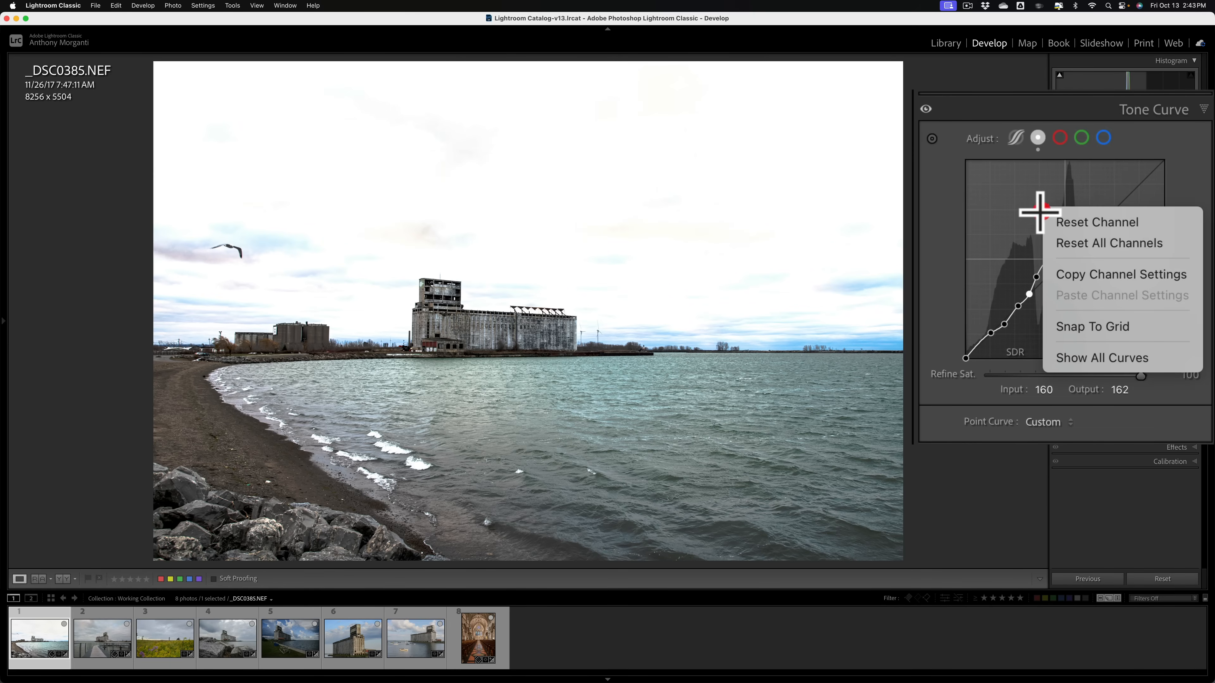
{"action": "left_click", "coordinate": [1060, 221]}
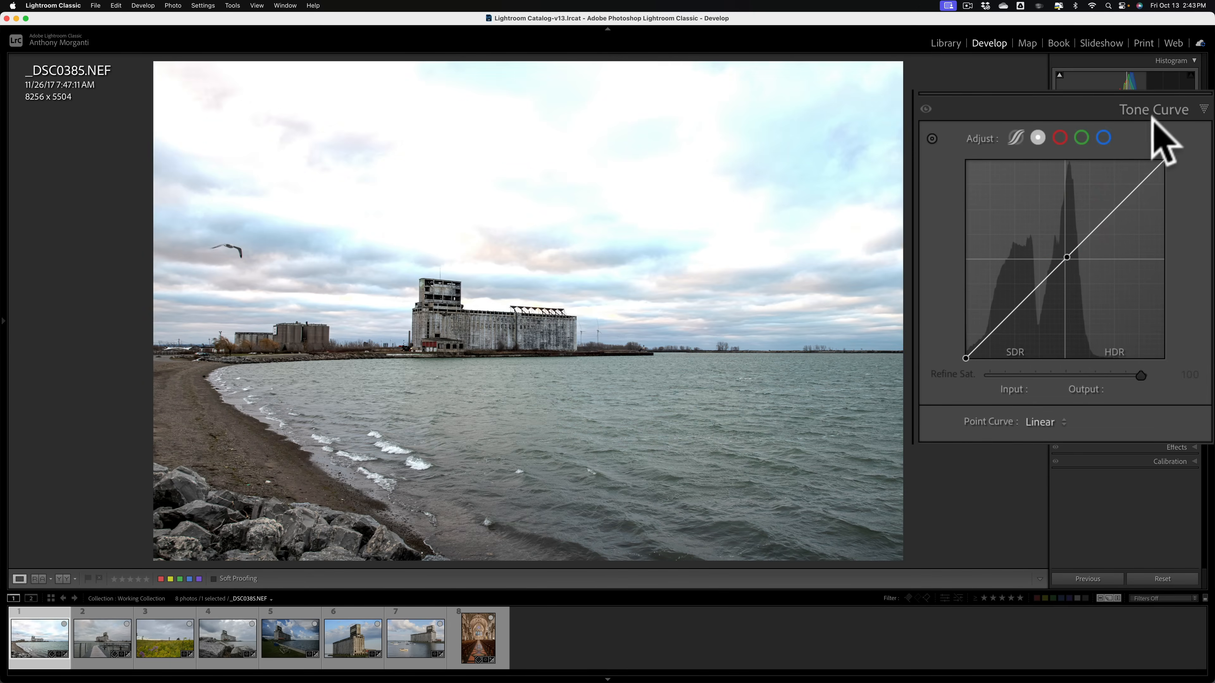
{"action": "left_click", "coordinate": [1155, 111]}
{"action": "left_click", "coordinate": [1134, 86]}
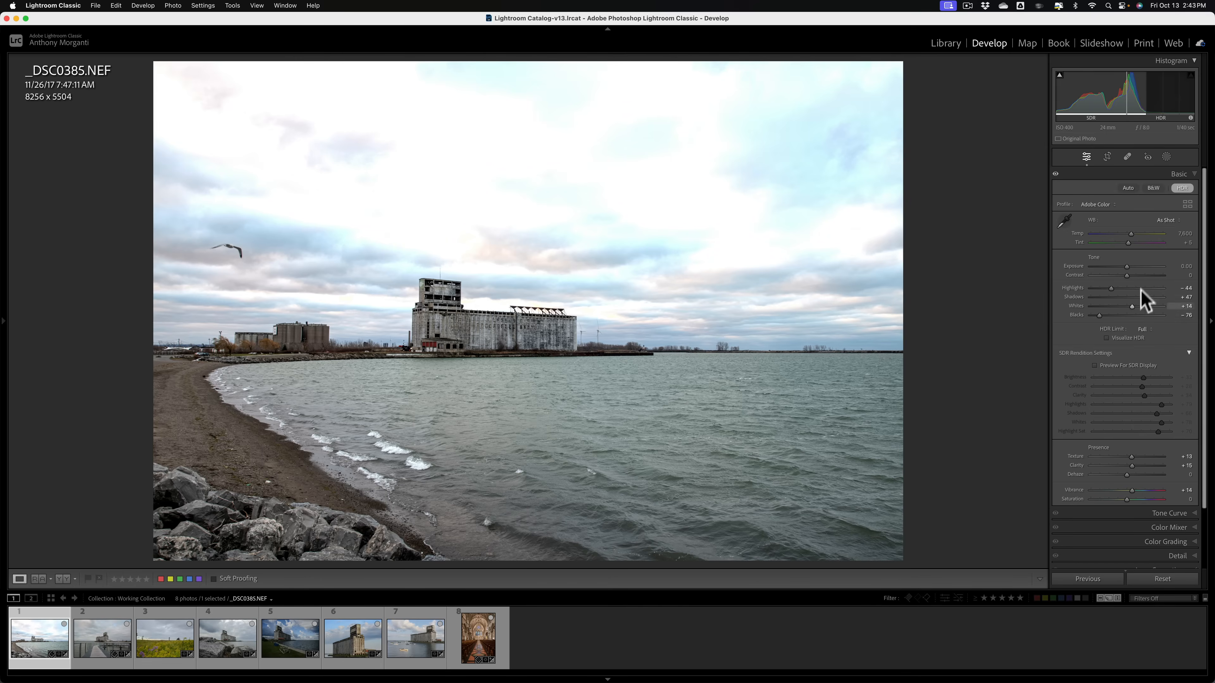
- Switch to the church interior photo _DSC0574.NEF and show its Basic adjustments
{"action": "left_click", "coordinate": [1178, 173]}
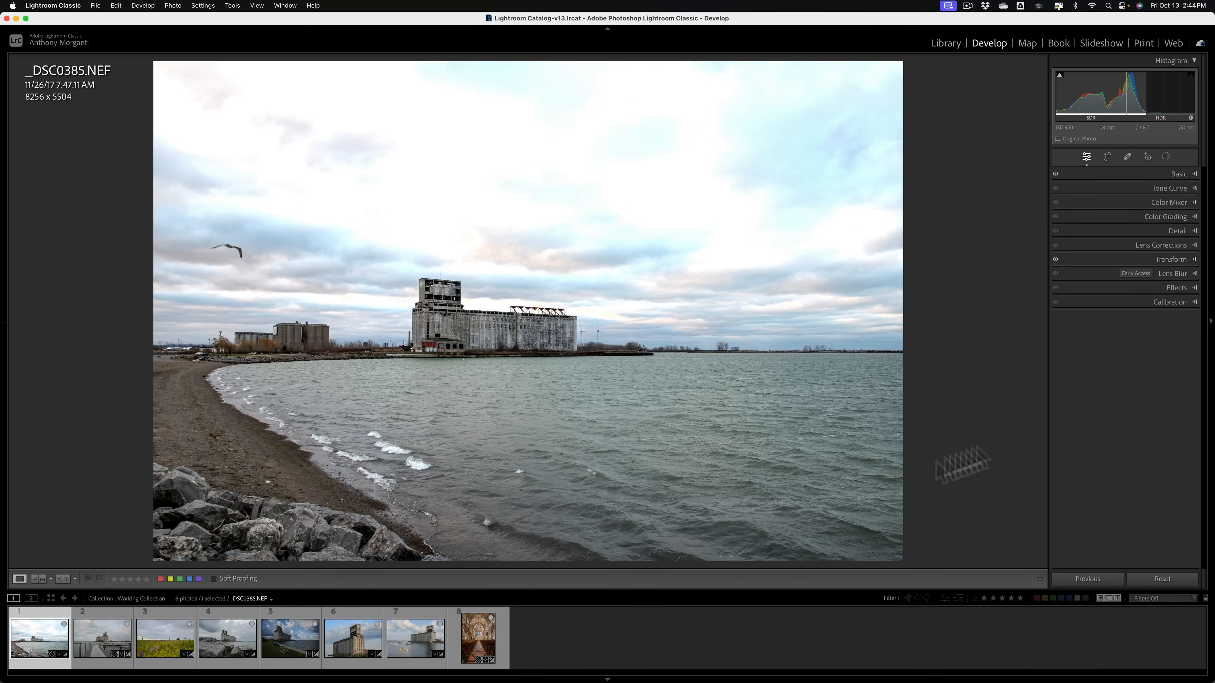
{"action": "left_click", "coordinate": [475, 640]}
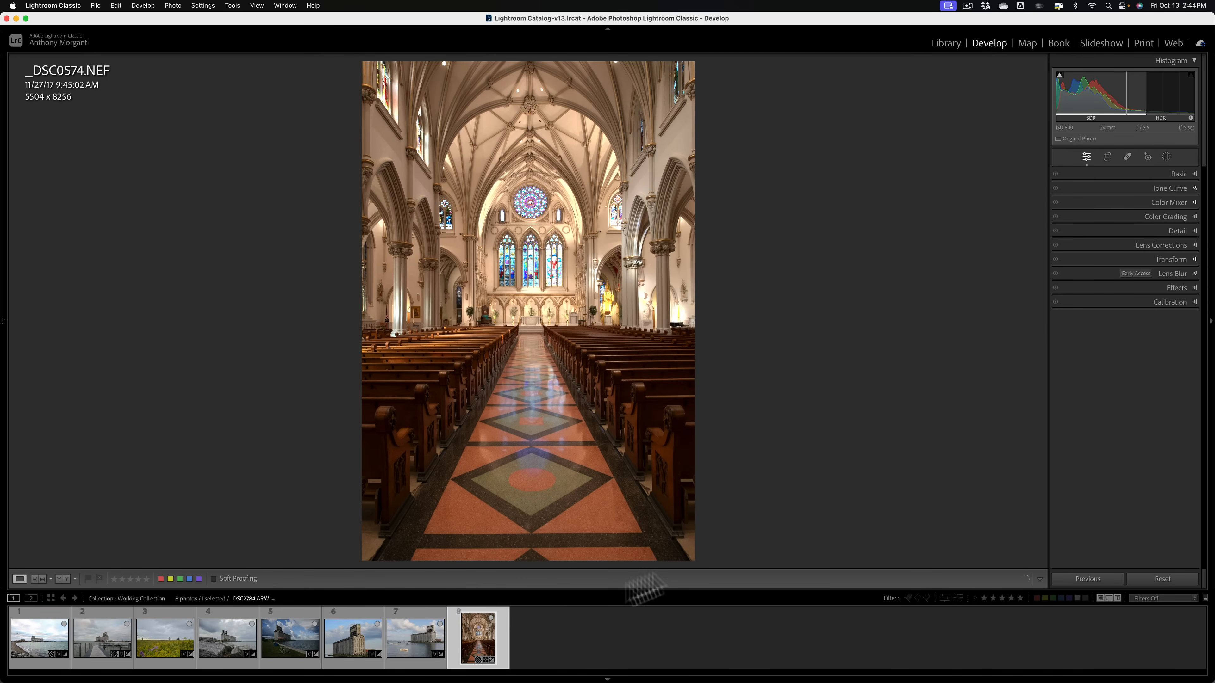
{"action": "left_click", "coordinate": [1178, 175]}
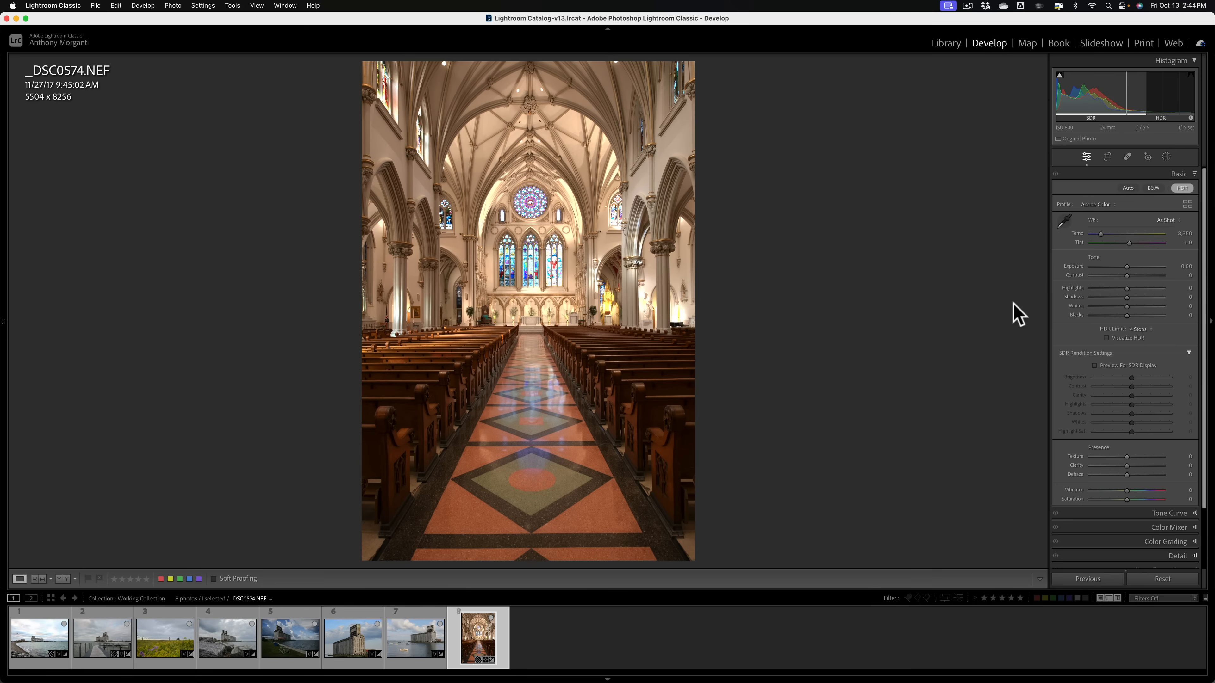
- Toggle HDR editing off and on several times to compare the church photo in both modes, finishing with HDR off
{"action": "left_click", "coordinate": [1185, 189]}
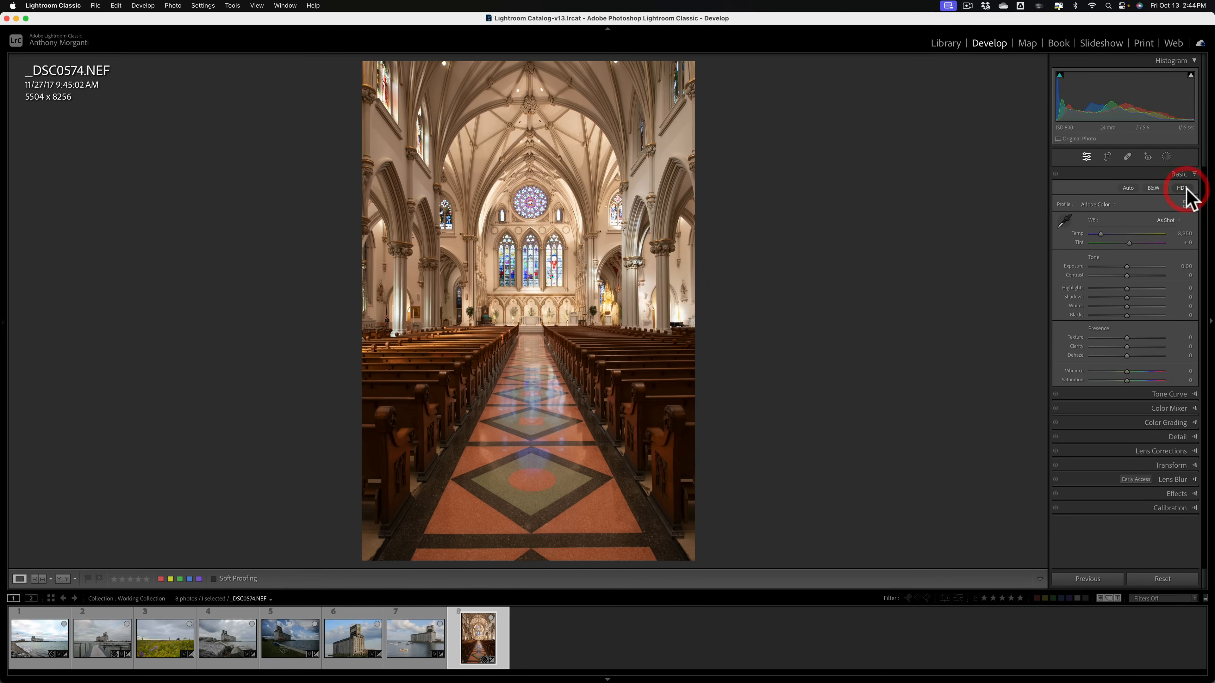
{"action": "left_click", "coordinate": [1185, 189]}
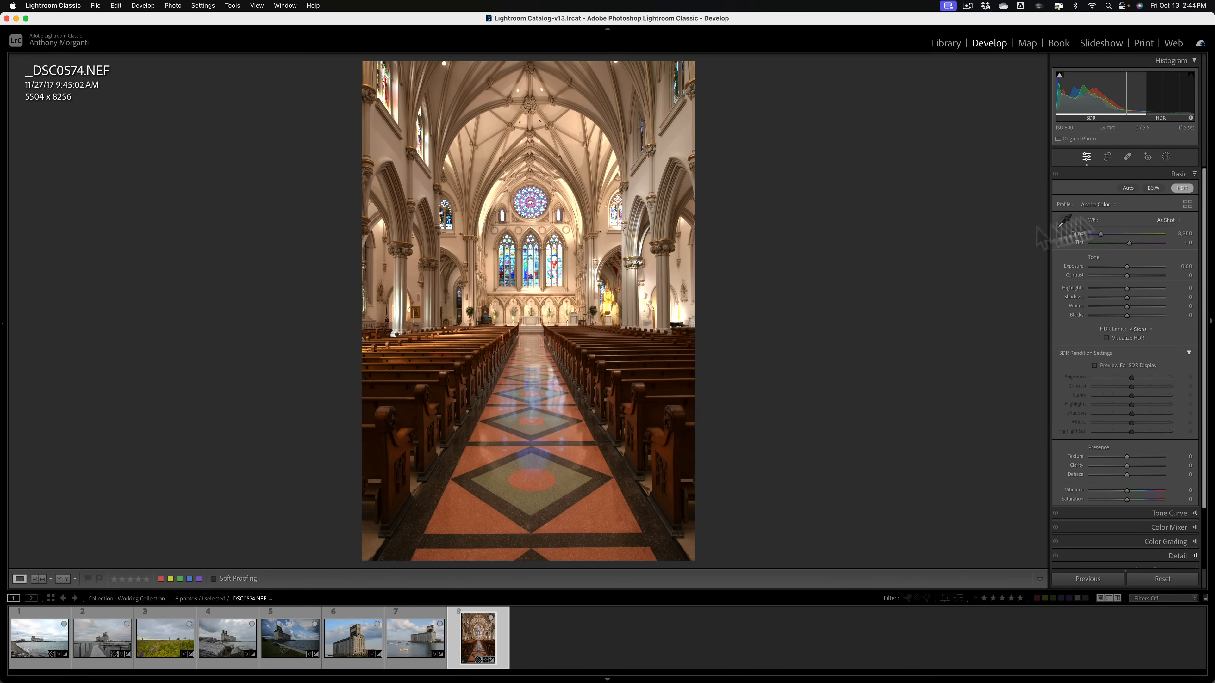
{"action": "left_click", "coordinate": [1181, 187]}
{"action": "left_click", "coordinate": [1182, 188]}
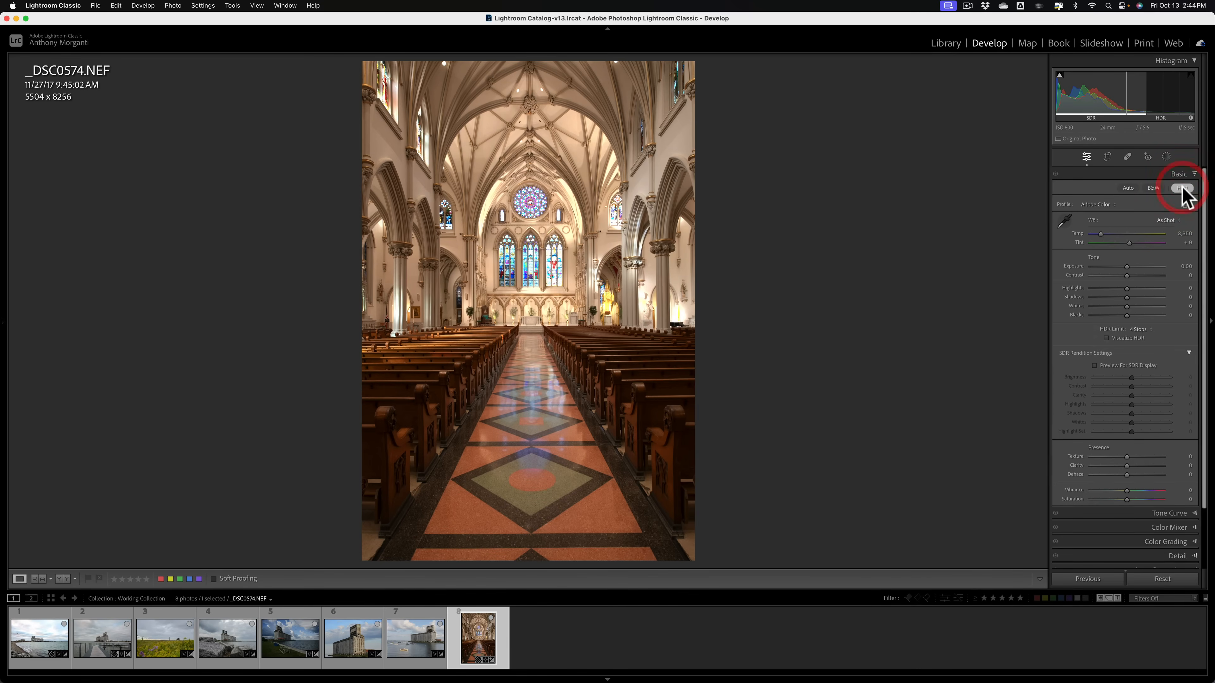
{"action": "left_click", "coordinate": [1182, 188]}
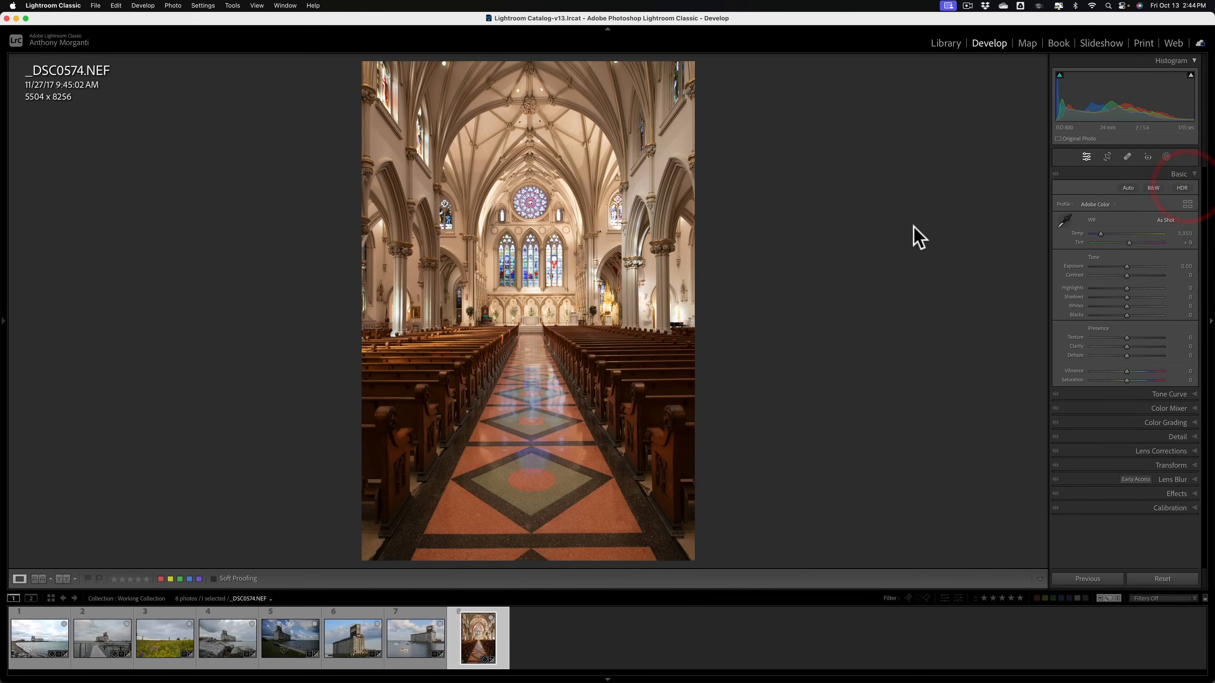